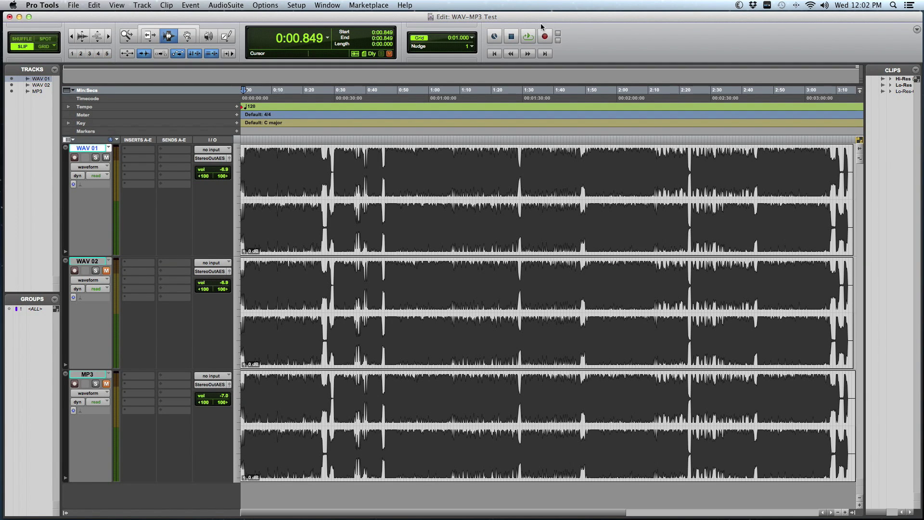
# Step: Zoom in twice around an edit point at 0:07.674 in WAV 01
pyautogui.click(265, 159)
pyautogui.press('super+bracketright')
pyautogui.press('super+bracketright')
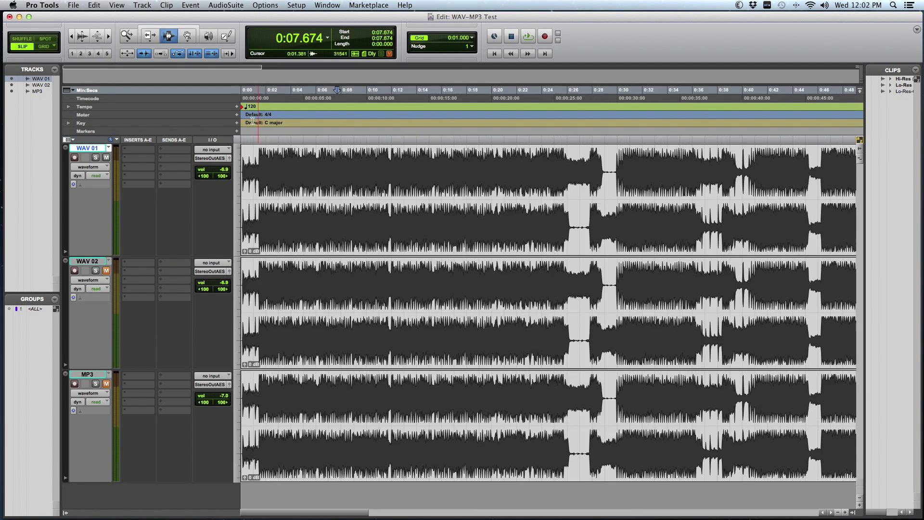
pyautogui.press('super+bracketright')
pyautogui.click(94, 384)
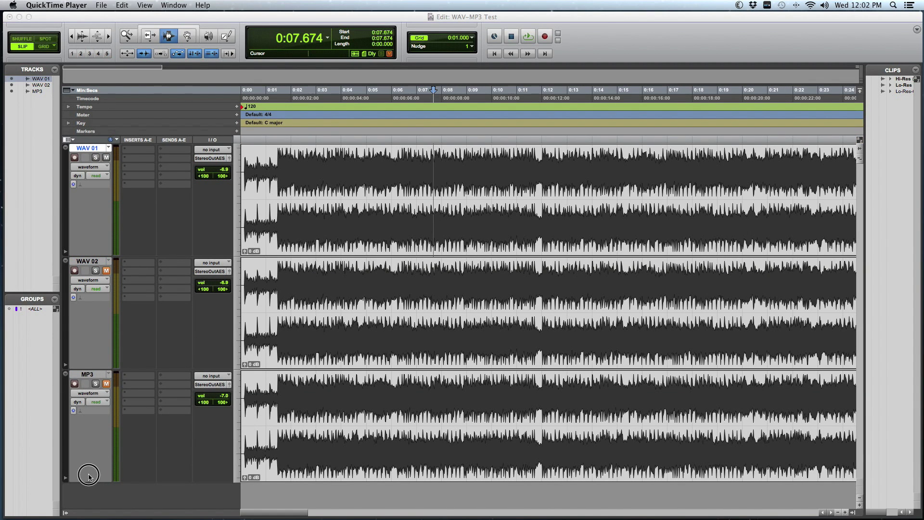
# Step: Zoom to the first three seconds around 0:00.916 and select WAV 01 from 0:00.601 to 0:01.6
pyautogui.click(267, 187)
pyautogui.press('super+bracketright')
pyautogui.press('super+bracketright')
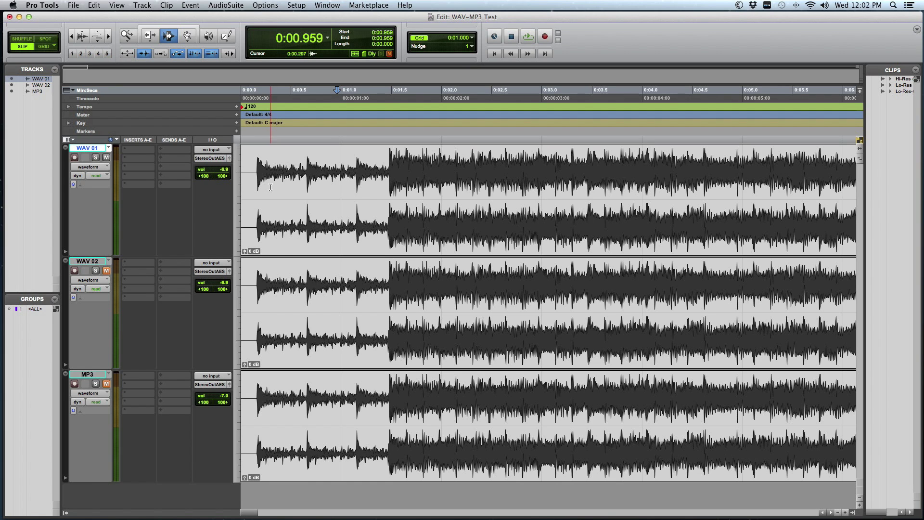
pyautogui.click(326, 170)
pyautogui.click(335, 171)
pyautogui.press('super+bracketright')
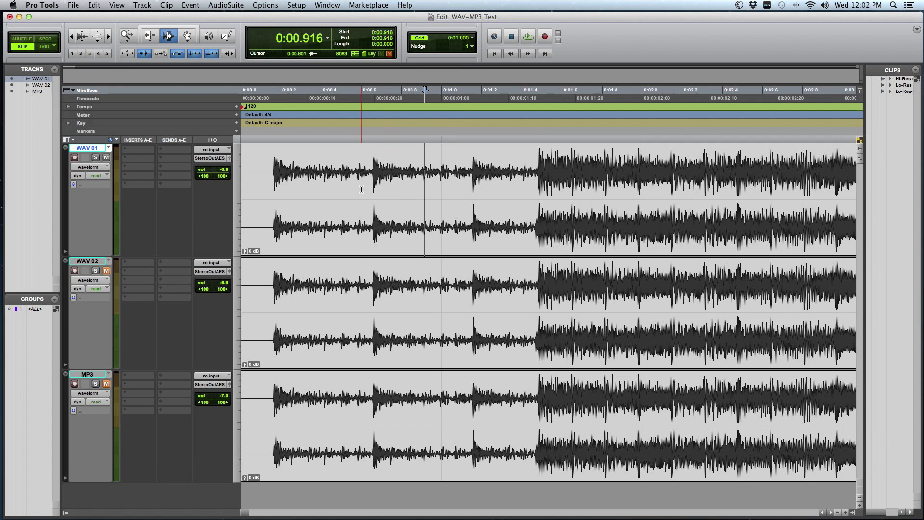
pyautogui.moveTo(363, 203); pyautogui.dragTo(587, 200)
pyautogui.click(569, 404)
pyautogui.moveTo(568, 404); pyautogui.dragTo(388, 405)
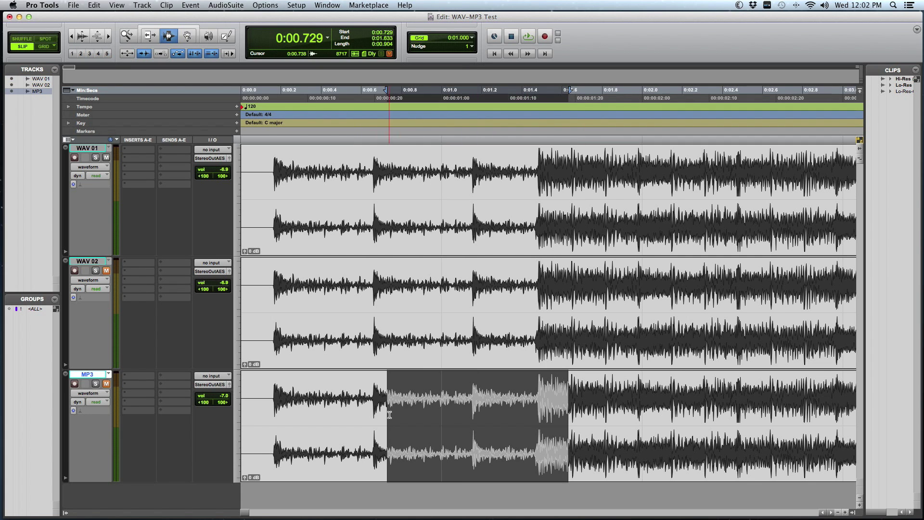
pyautogui.click(437, 292)
pyautogui.click(432, 284)
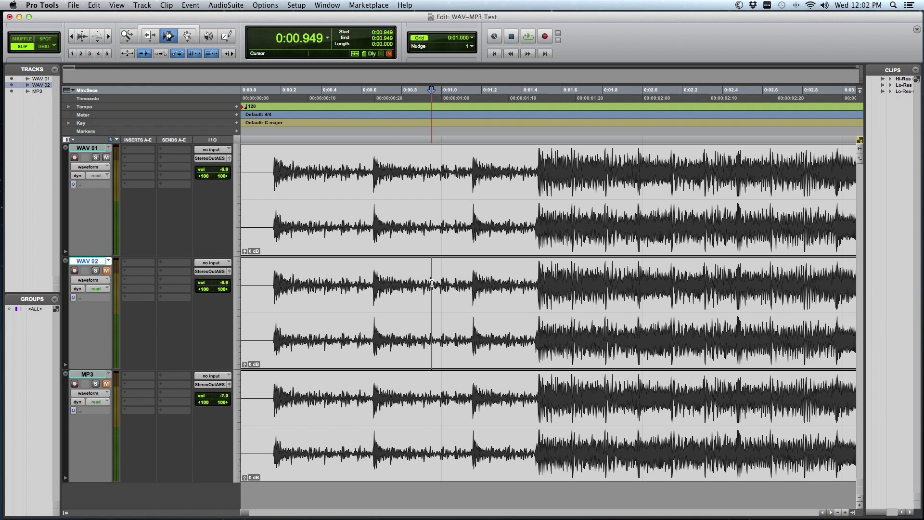
pyautogui.moveTo(368, 203); pyautogui.dragTo(623, 207)
pyautogui.moveTo(364, 400); pyautogui.dragTo(530, 423)
pyautogui.click(530, 423)
pyautogui.click(535, 226)
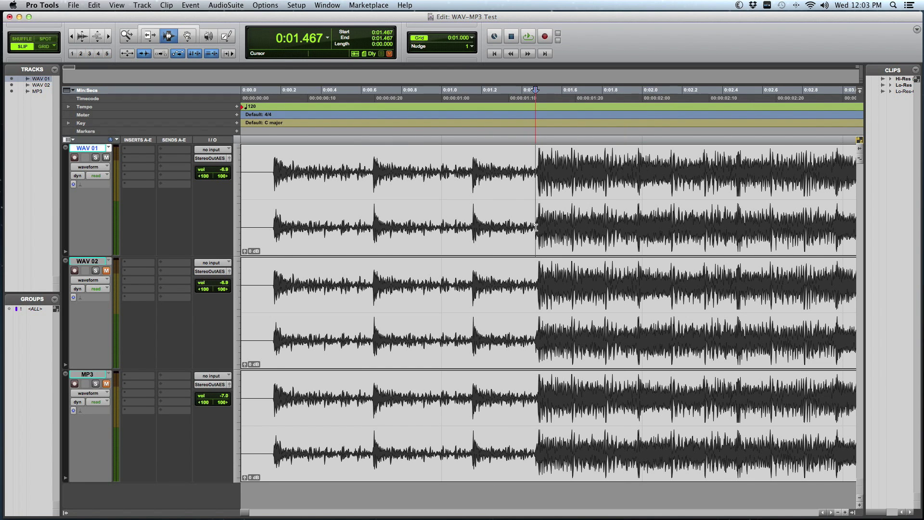
pyautogui.click(398, 406)
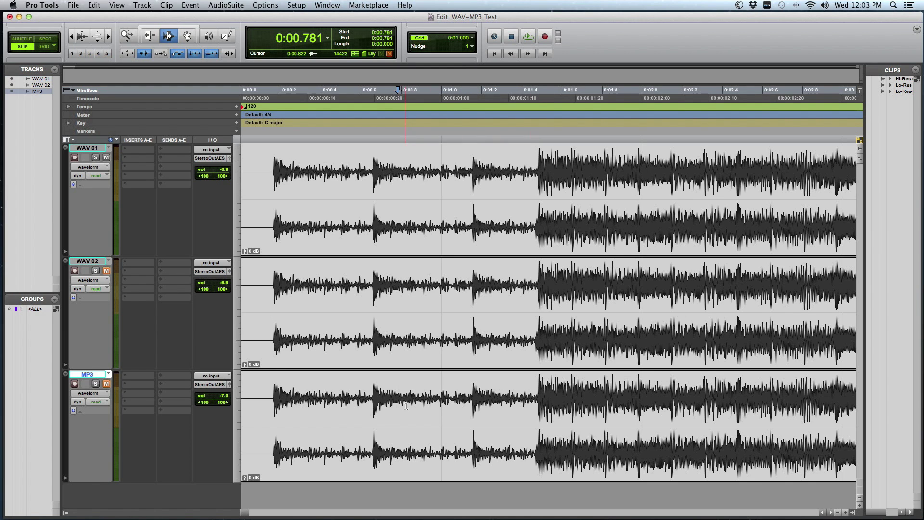
pyautogui.moveTo(387, 400); pyautogui.dragTo(550, 406)
pyautogui.click(549, 406)
pyautogui.click(530, 410)
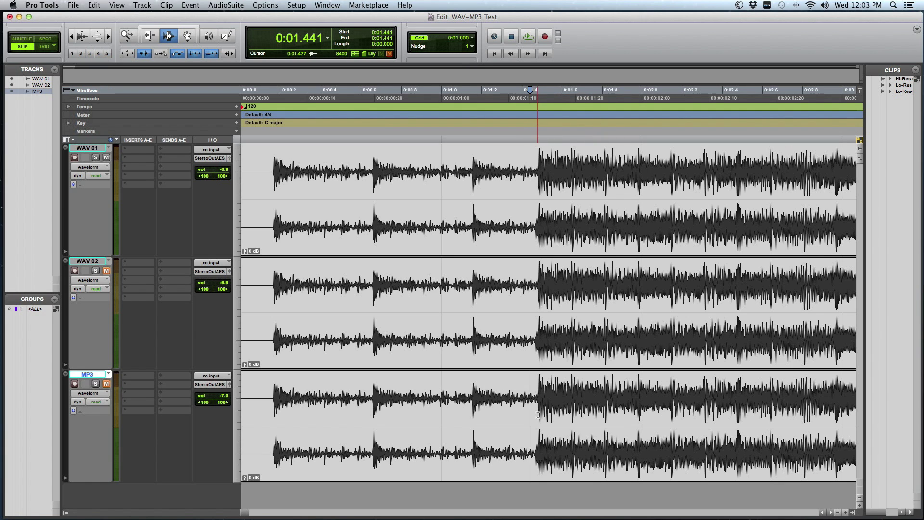
pyautogui.click(538, 415)
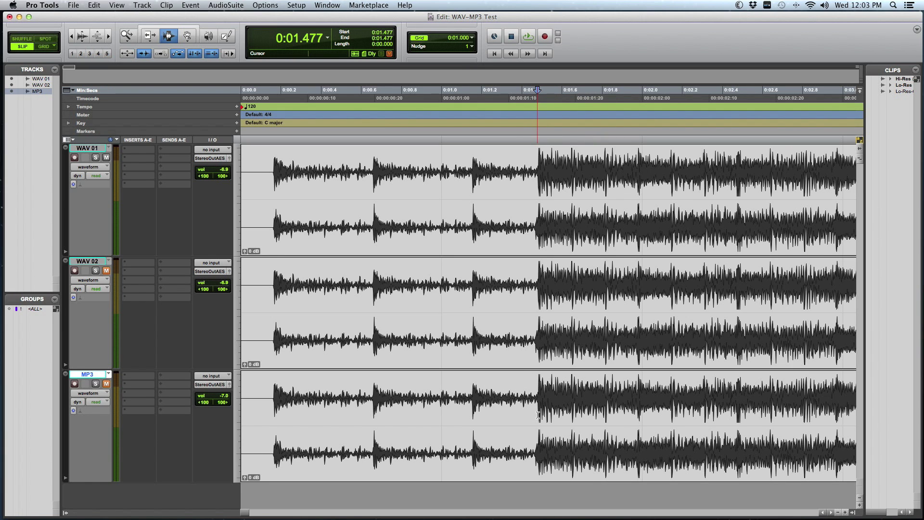
pyautogui.click(461, 220)
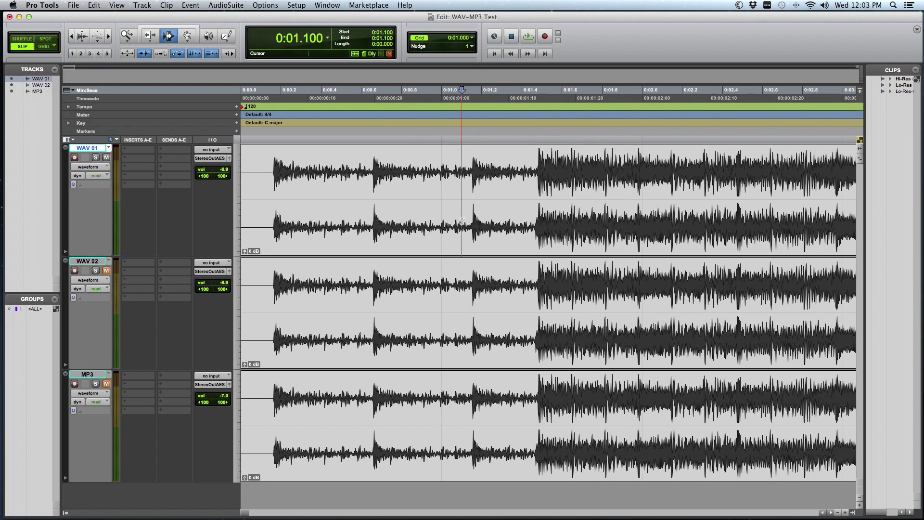
pyautogui.click(433, 221)
pyautogui.click(428, 221)
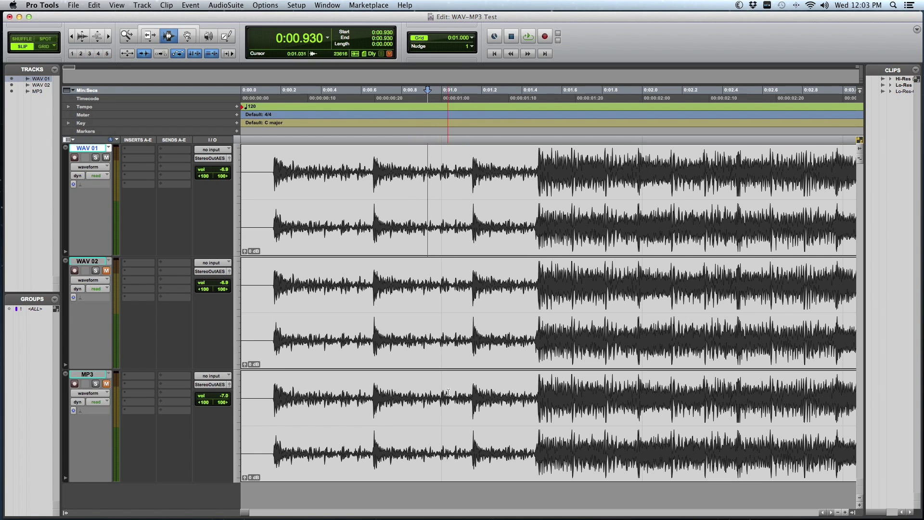
# Step: Zoom out to the whole session, then back in to the first seconds around 0:00.947
pyautogui.click(432, 183)
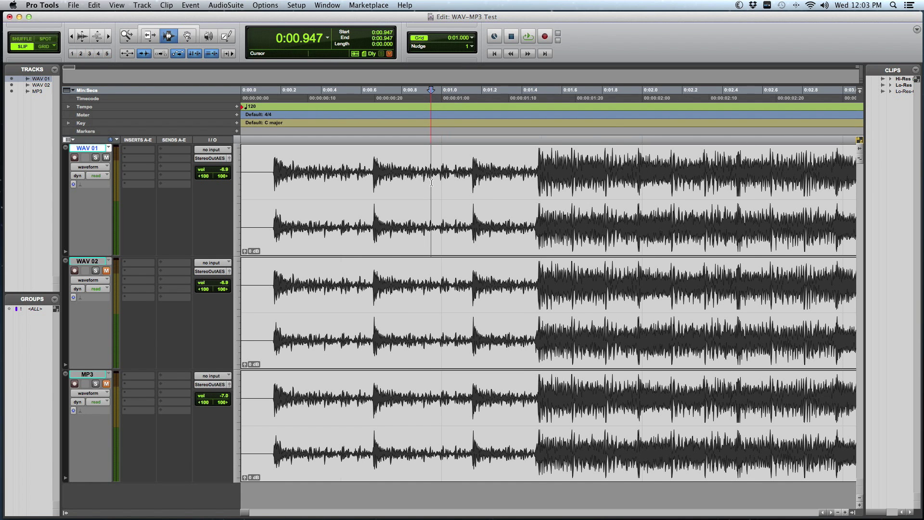
pyautogui.hotkey('alt', 'a')
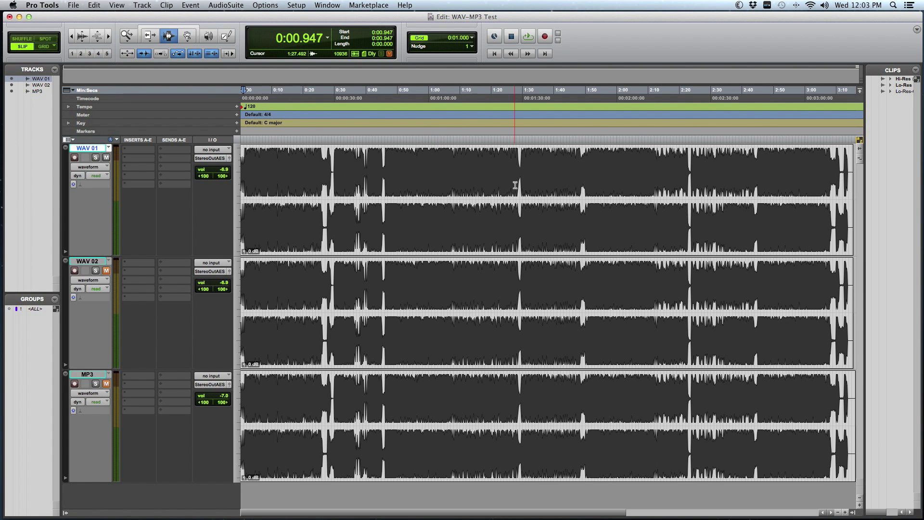
pyautogui.press('super+bracketright')
pyautogui.press('super+bracketright')
pyautogui.press('super+bracketright')
pyautogui.press('super+bracketright')
pyautogui.press('super+bracketright')
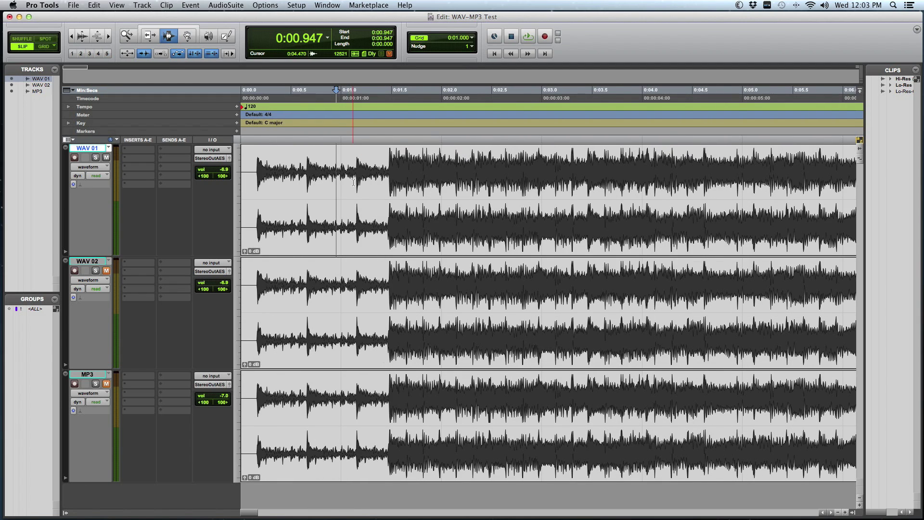
pyautogui.press('super+bracketright')
pyautogui.press('super+bracketright')
pyautogui.press('super+bracketleft')
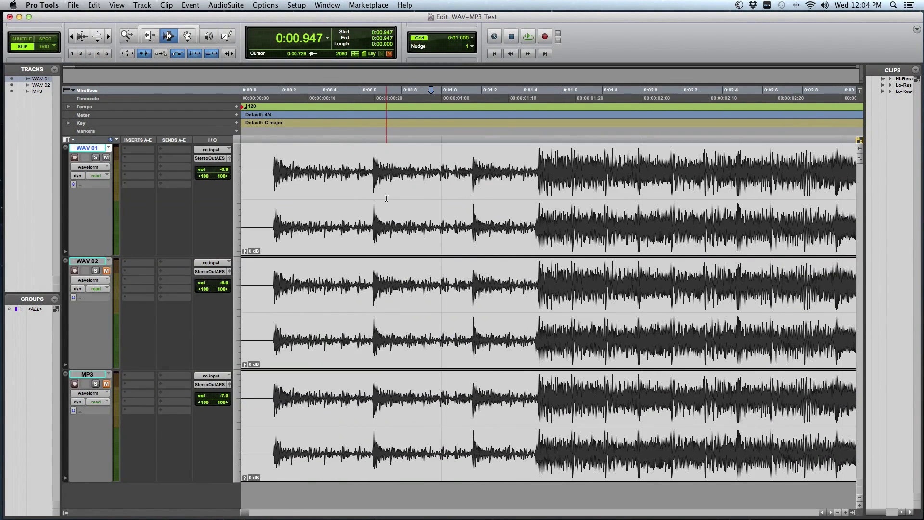
# Step: Select and clear WAV 01 passages from about 0:00.63 to 0:01.9, then show the first six seconds
pyautogui.click(412, 198)
pyautogui.moveTo(412, 197)
pyautogui.mouseDown()
pyautogui.moveTo(626, 190)
pyautogui.moveTo(410, 202)
pyautogui.mouseUp()
pyautogui.click(368, 204)
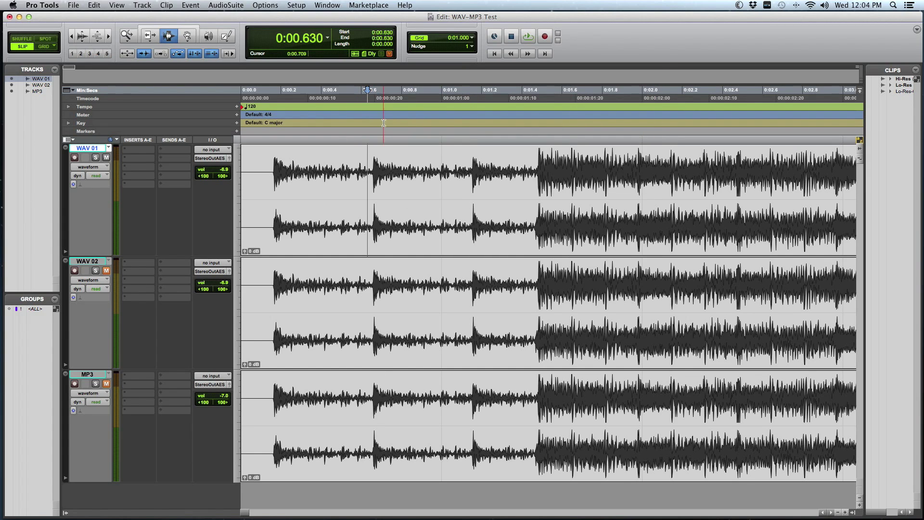
pyautogui.moveTo(373, 185); pyautogui.dragTo(620, 190)
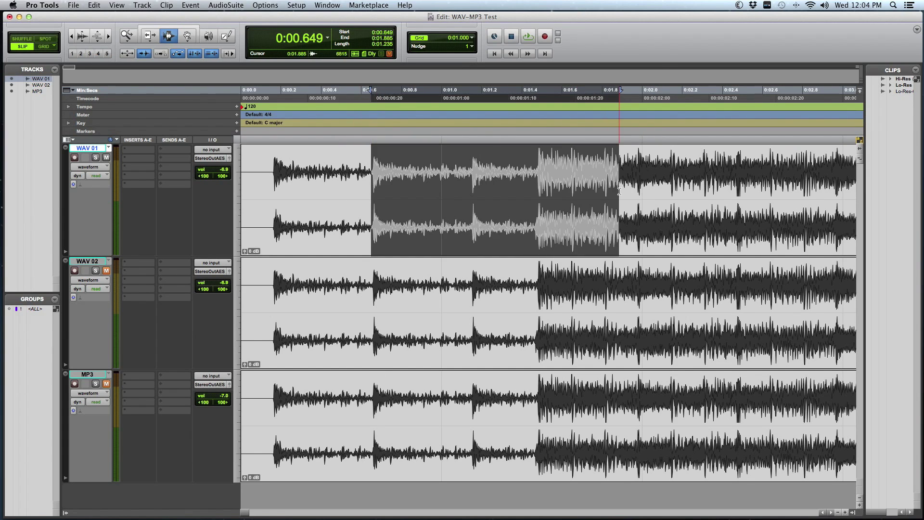
pyautogui.click(553, 190)
pyautogui.click(537, 179)
pyautogui.press('super+bracketleft')
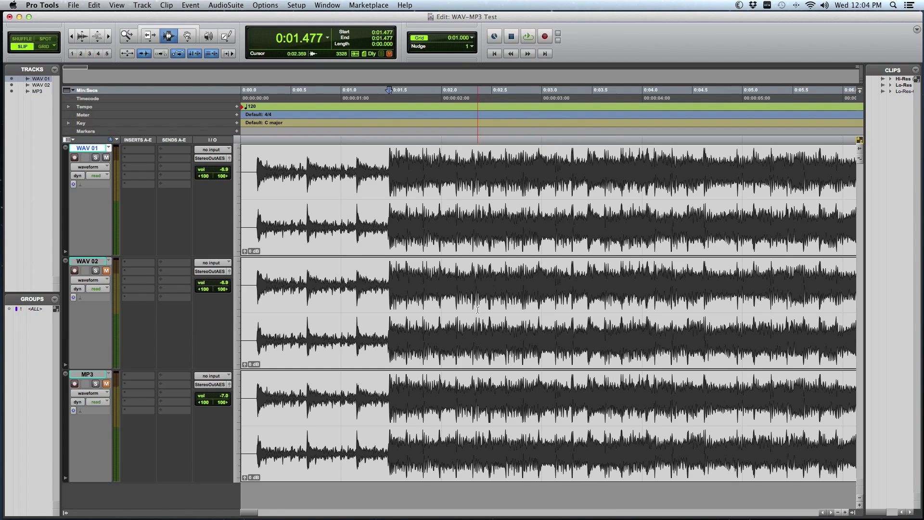
# Step: Select and clear matching passages on WAV 02 (0:00.695–0:02.647) and MP3 (0:00.681–0:02.906)
pyautogui.moveTo(311, 296); pyautogui.dragTo(506, 312)
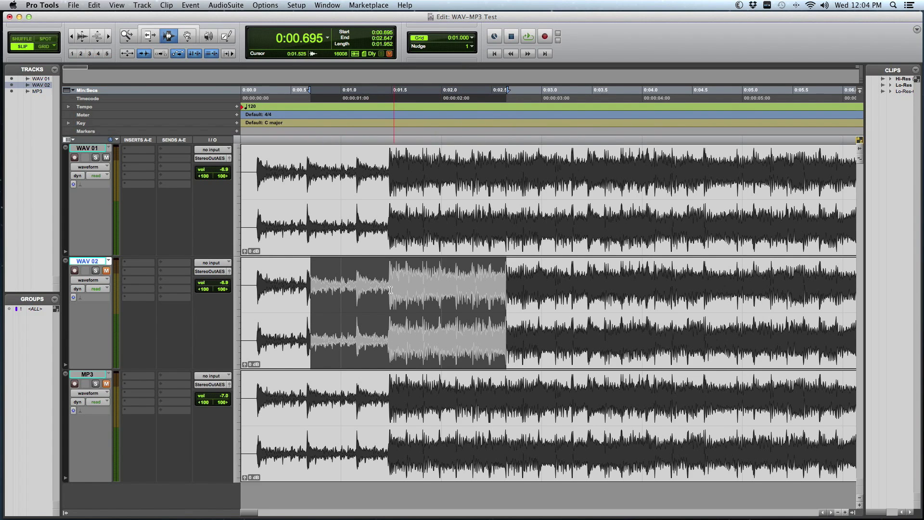
pyautogui.click(390, 174)
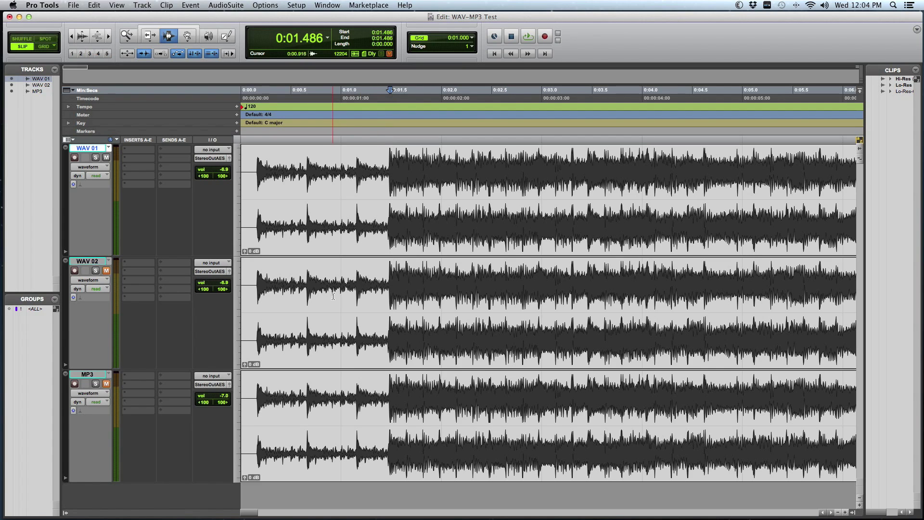
pyautogui.click(386, 199)
pyautogui.moveTo(341, 198); pyautogui.dragTo(447, 198)
pyautogui.moveTo(340, 305); pyautogui.dragTo(494, 304)
pyautogui.click(381, 298)
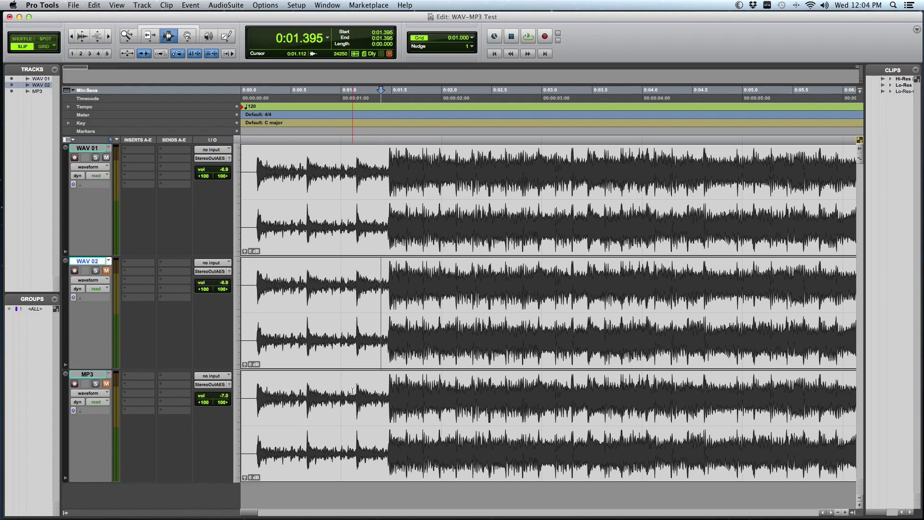
pyautogui.moveTo(309, 404); pyautogui.dragTo(534, 404)
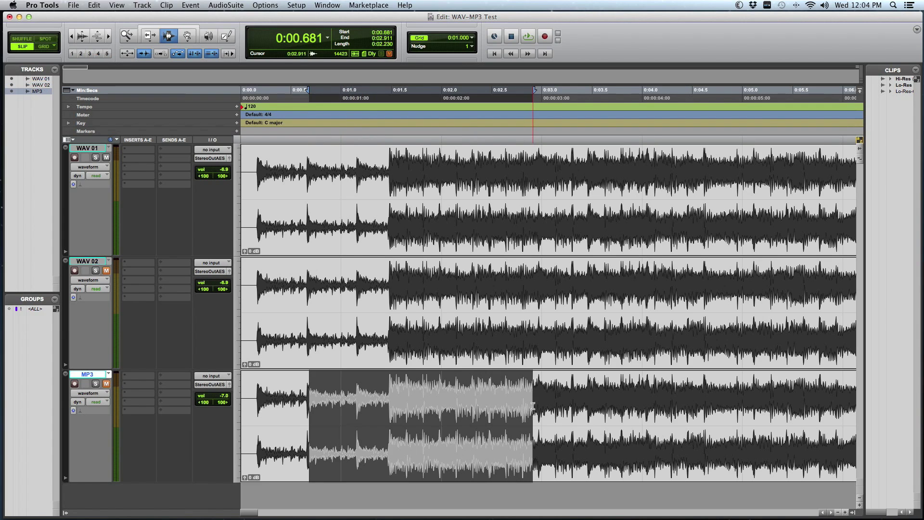
pyautogui.click(388, 403)
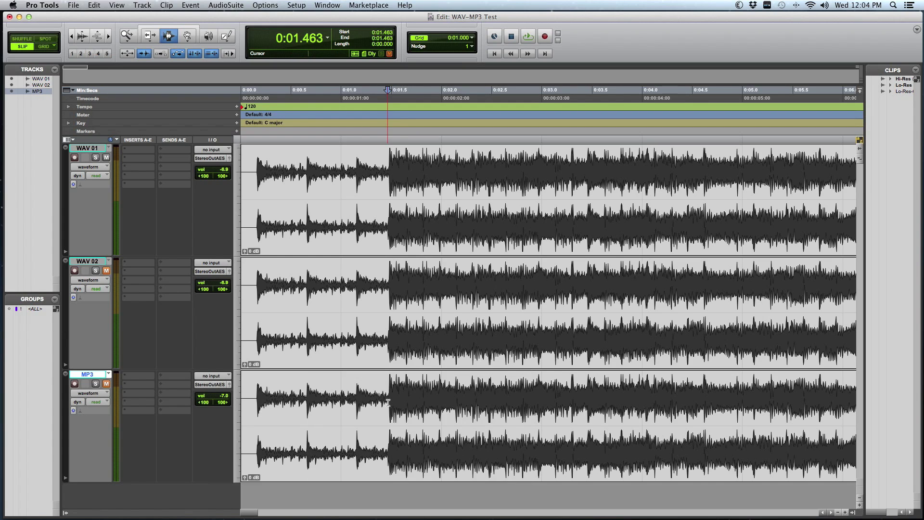
# Step: Zoom closely into the waveform at 0:00.678, then zoom back out to show the whole song
pyautogui.click(262, 226)
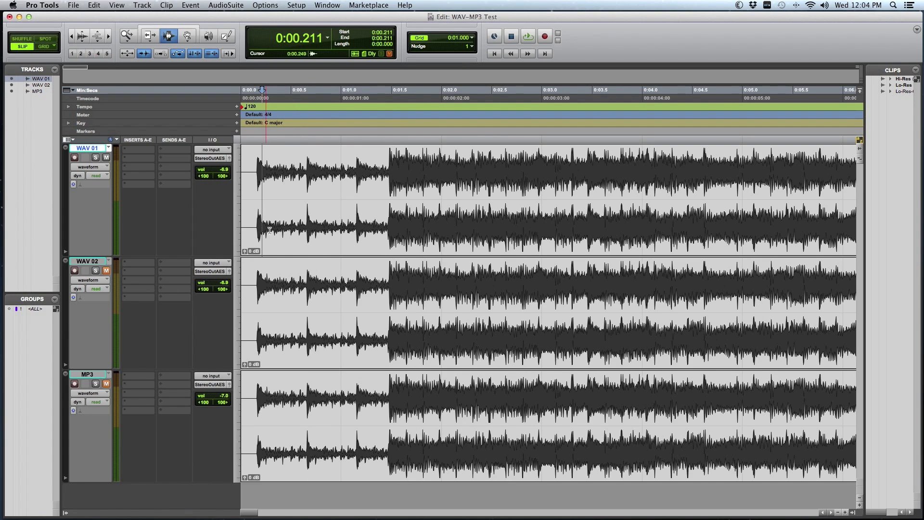
pyautogui.click(335, 227)
pyautogui.click(311, 226)
pyautogui.press('super+bracketright')
pyautogui.press('super+bracketright')
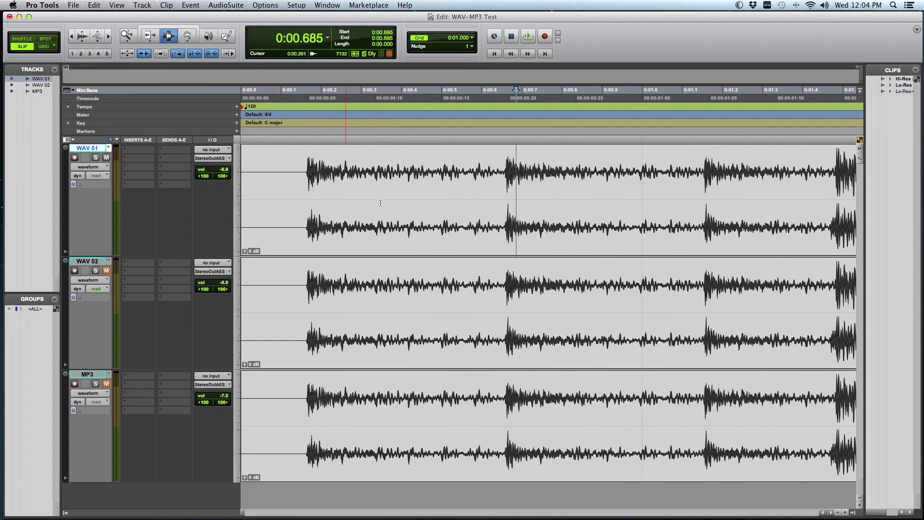
pyautogui.click(513, 167)
pyautogui.press('super+bracketright')
pyautogui.press('super+bracketright')
pyautogui.press('super+bracketright')
pyautogui.press('super+bracketright')
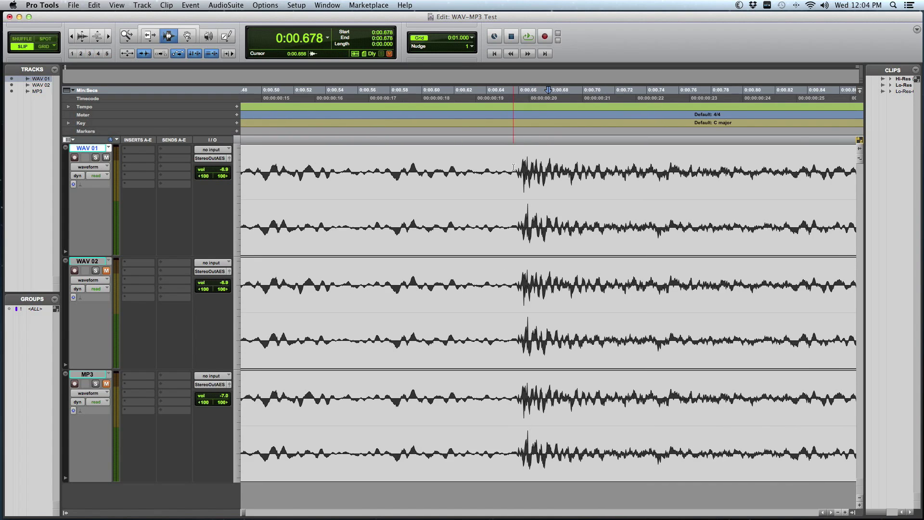
pyautogui.press('super+bracketright')
pyautogui.press('super+bracketright')
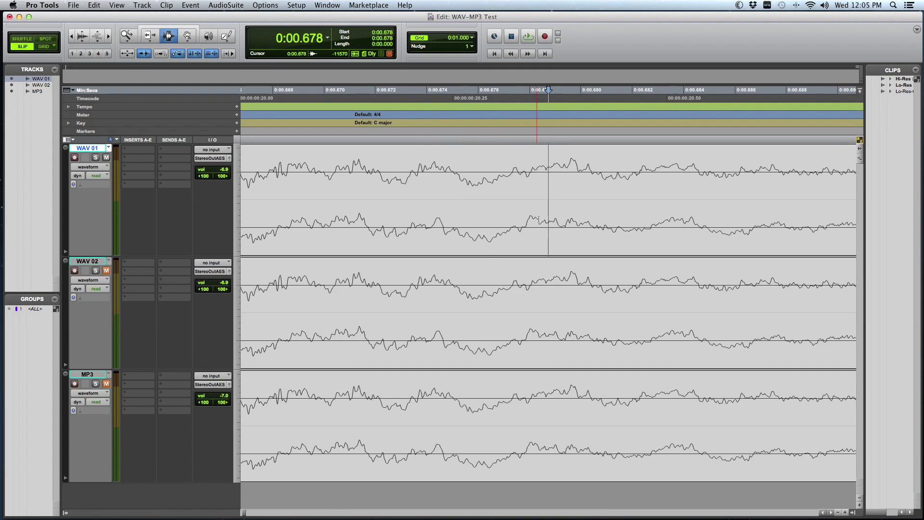
pyautogui.press('super+bracketleft')
pyautogui.press('super+bracketleft')
pyautogui.press('super+bracketleft')
pyautogui.press('super+bracketleft')
pyautogui.press('super+bracketleft')
pyautogui.press('super+bracketleft')
pyautogui.press('super+bracketleft')
pyautogui.press('super+bracketleft')
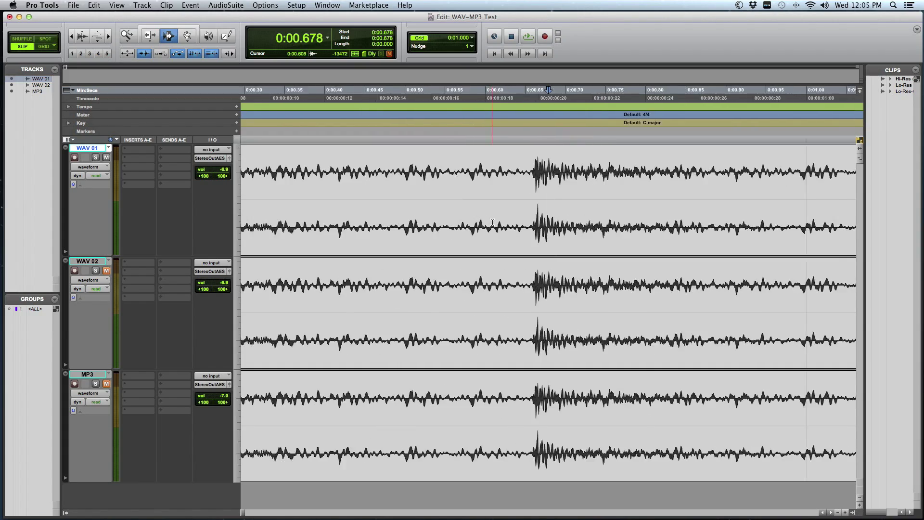
pyautogui.press('super+bracketleft')
pyautogui.press('super+bracketleft')
pyautogui.press('super+bracketleft')
pyautogui.press('super+bracketleft')
pyautogui.press('super+bracketleft')
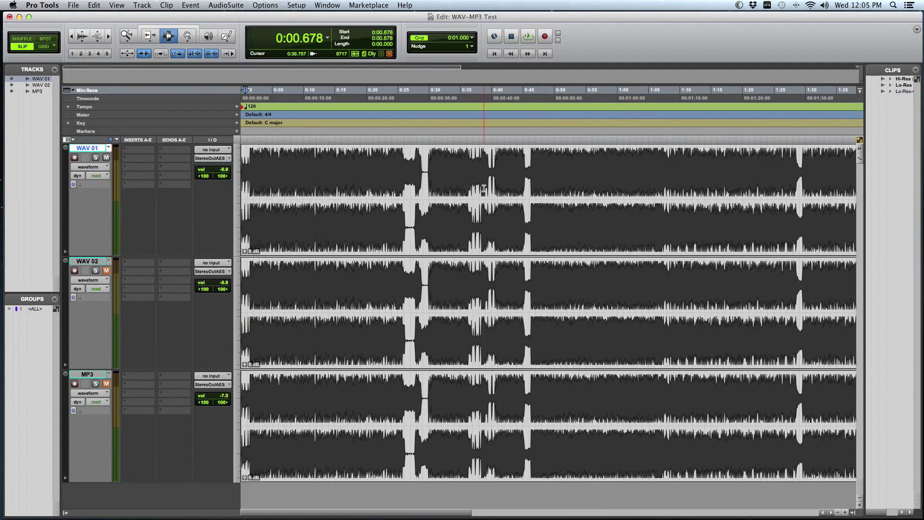
# Step: Zoom in near the start, scroll along the timeline, and zoom further around 0:00.693 on WAV 01
pyautogui.press('super+bracketright')
pyautogui.press('super+bracketright')
pyautogui.press('super+bracketright')
pyautogui.press('super+bracketright')
pyautogui.press('super+bracketright')
pyautogui.press('super+bracketright')
pyautogui.press('super+bracketright')
pyautogui.press('super+bracketright')
pyautogui.press('super+bracketright')
pyautogui.press('super+bracketright')
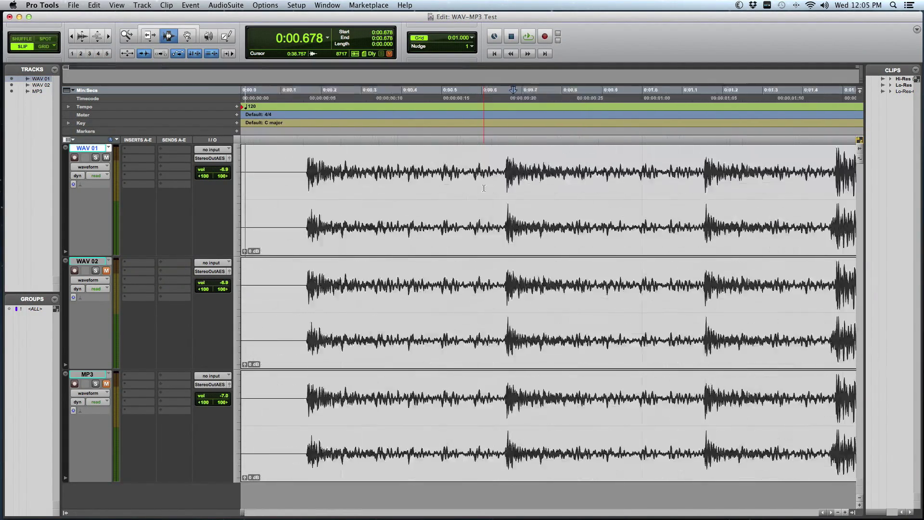
pyautogui.press('super+bracketright')
pyautogui.press('super+bracketright')
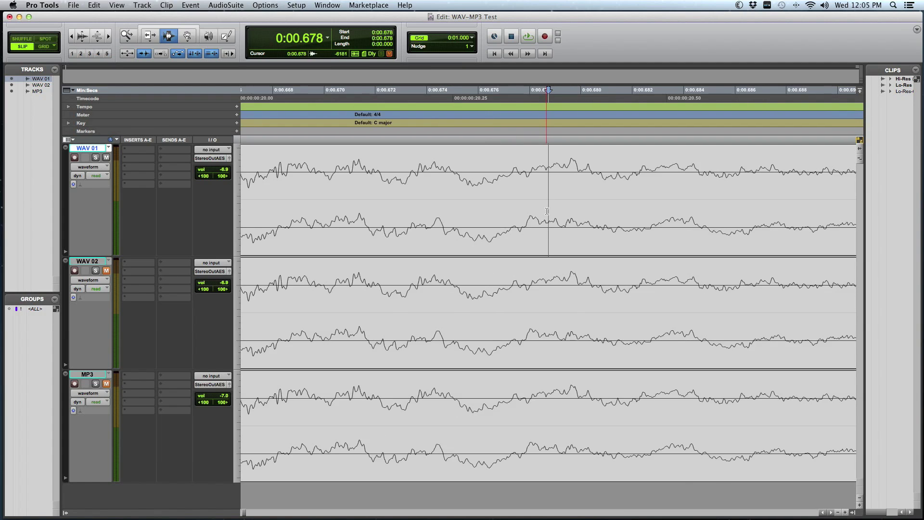
pyautogui.hscroll(3, 546, 210)
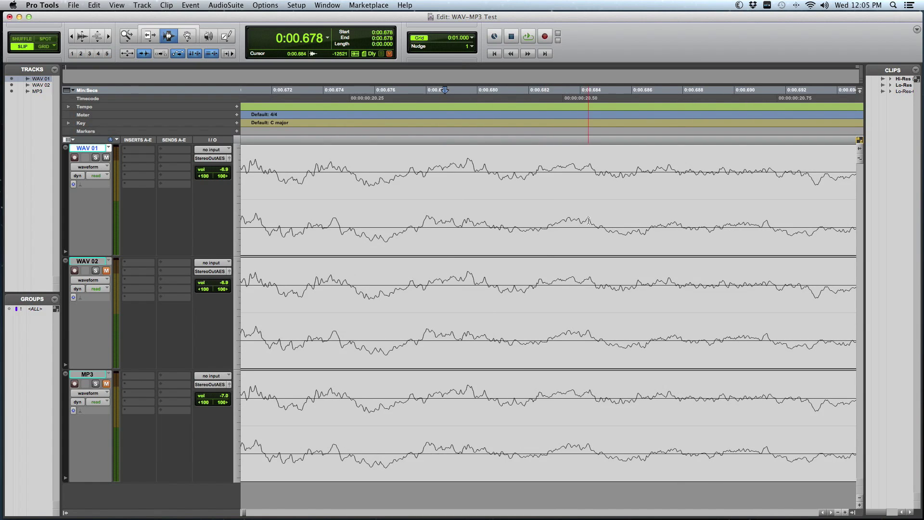
pyautogui.hscroll(5, 613, 234)
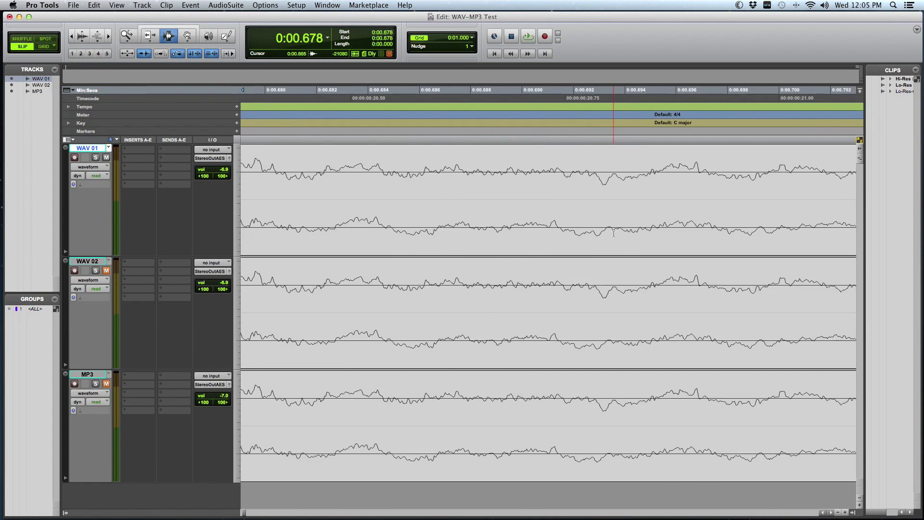
pyautogui.hscroll(-5, 497, 199)
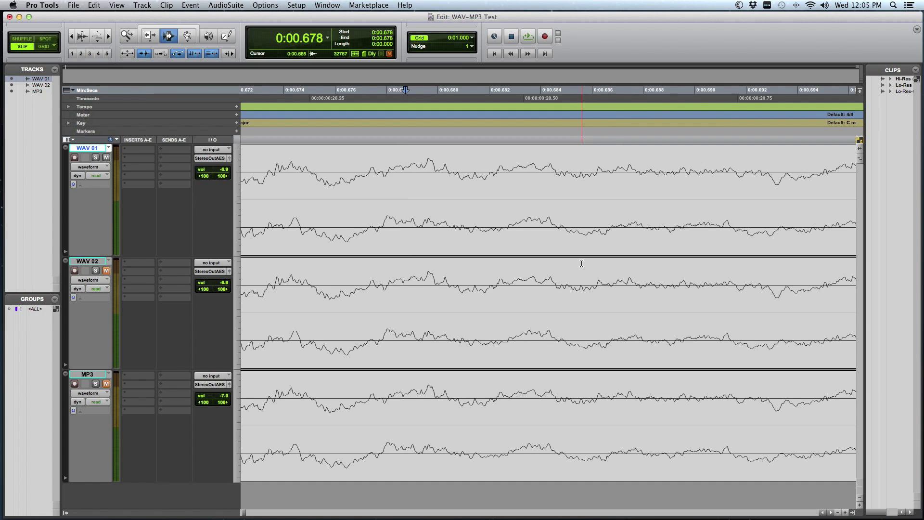
pyautogui.hscroll(5, 583, 236)
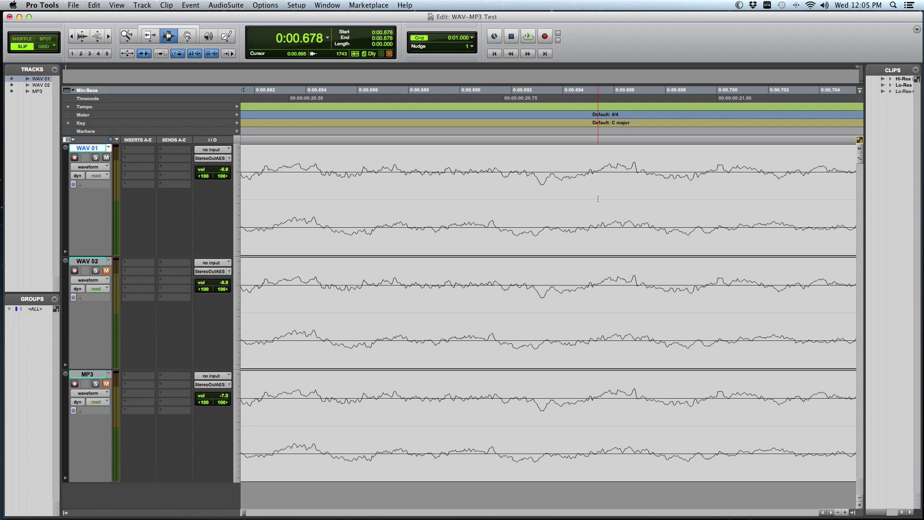
pyautogui.click(546, 167)
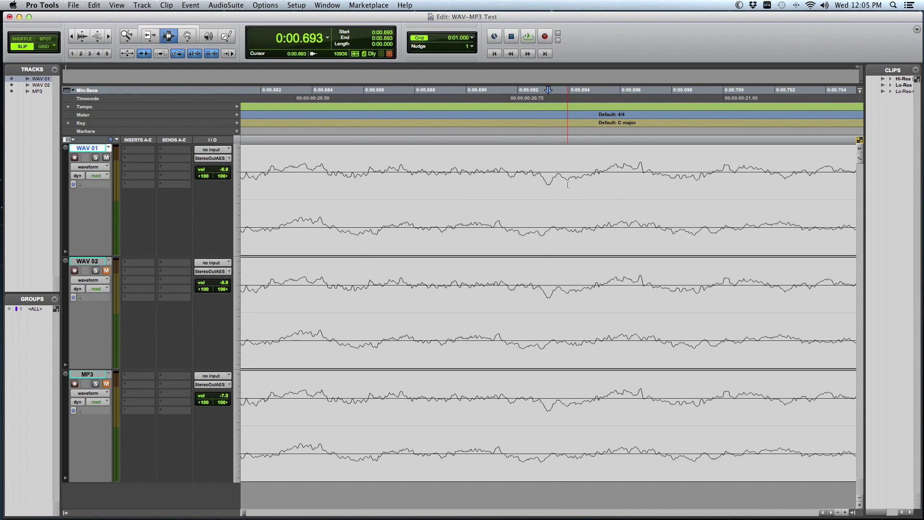
pyautogui.press('super+bracketright')
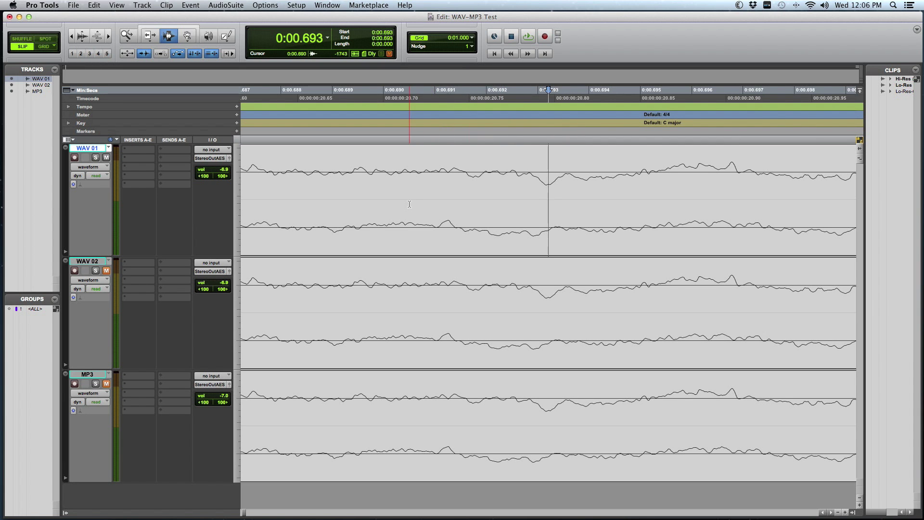
pyautogui.scroll(-8, 409, 204)
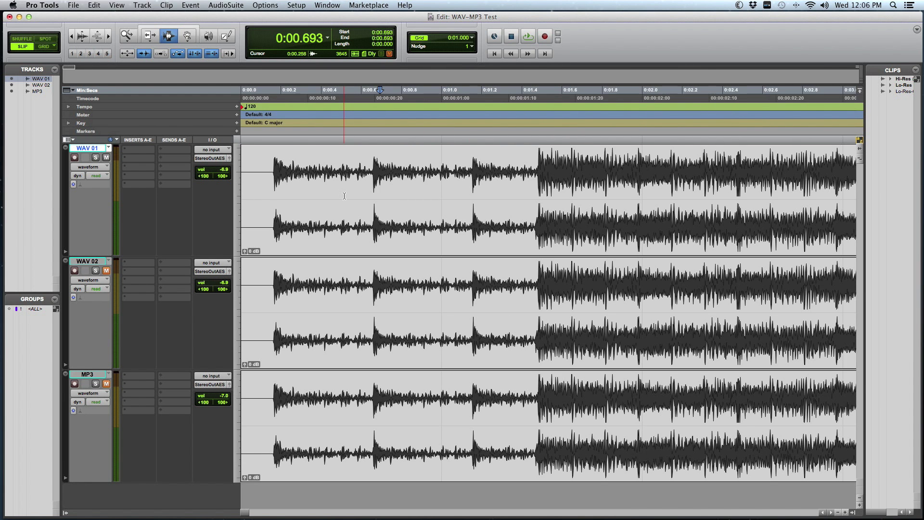
# Step: Play all three tracks from 0:00.151, zooming out while playing, then stop and zoom back in
pyautogui.click(272, 173)
pyautogui.press('space')
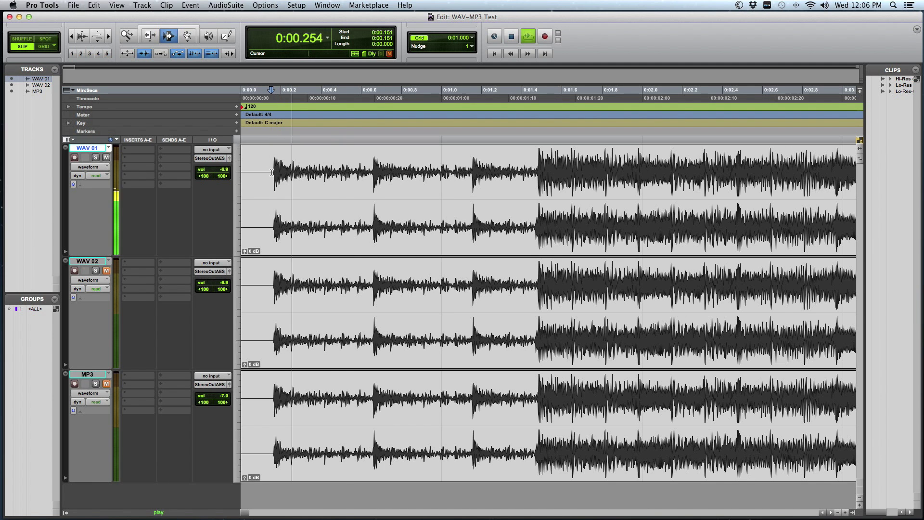
pyautogui.scroll(-2, 272, 172)
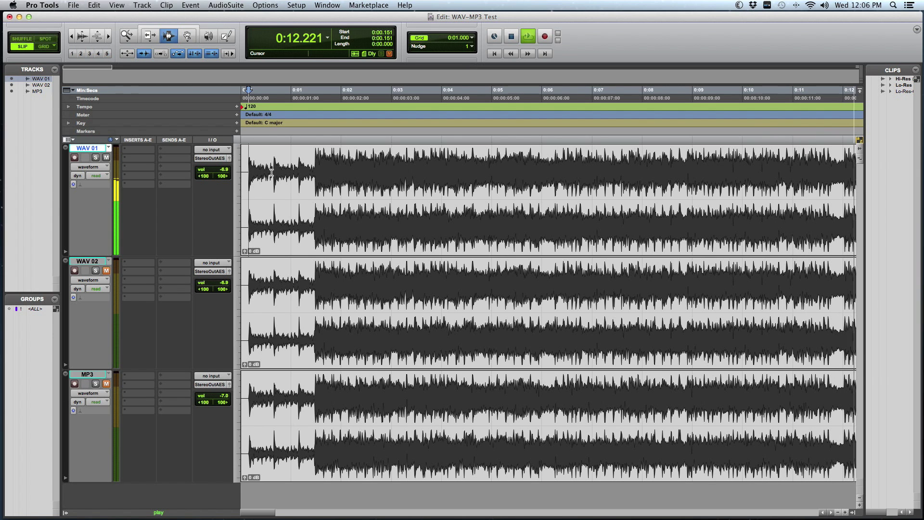
pyautogui.press('super+bracketleft')
pyautogui.press('super+bracketleft')
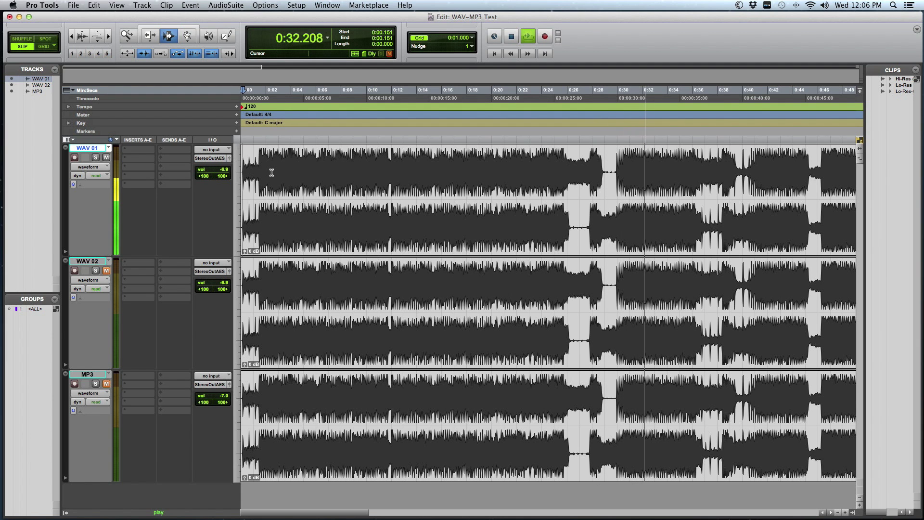
pyautogui.press('space')
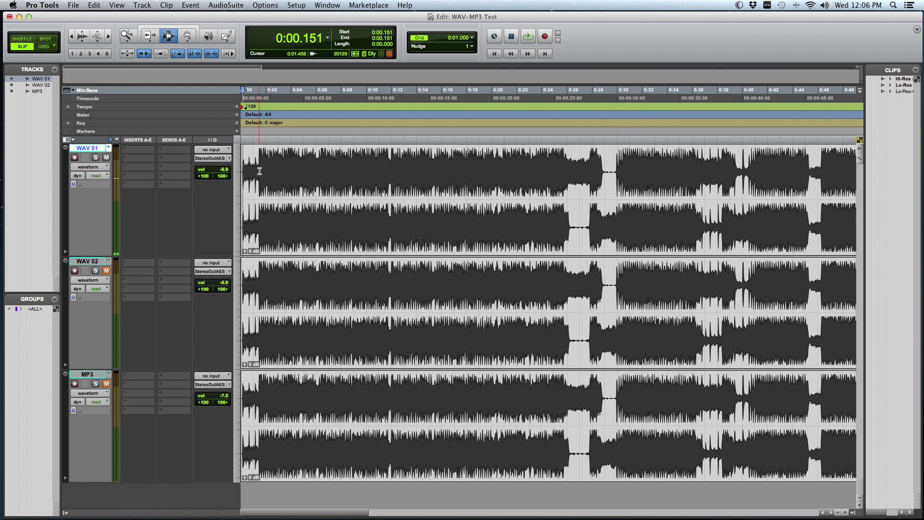
pyautogui.press('super+bracketright')
pyautogui.press('super+bracketright')
pyautogui.press('super+bracketright')
pyautogui.press('super+bracketright')
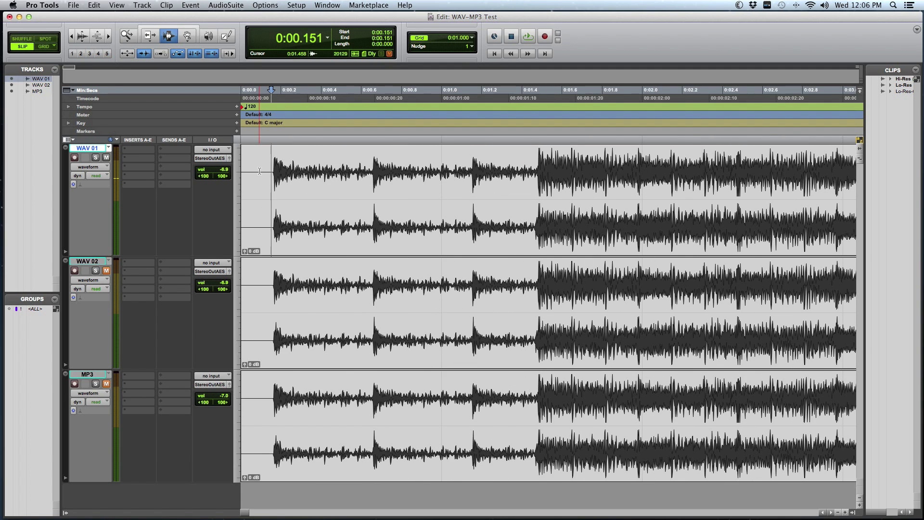
# Step: Step the zoom between about 1.5 and 48 seconds, settling on the song's opening stretch
pyautogui.press('super+bracketleft')
pyautogui.press('super+bracketleft')
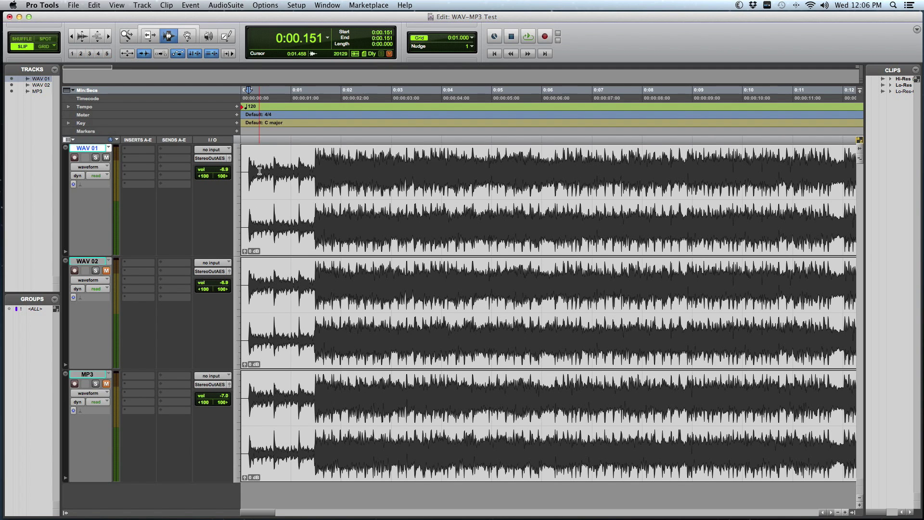
pyautogui.press('super+bracketright')
pyautogui.press('super+bracketright')
pyautogui.press('super+bracketright')
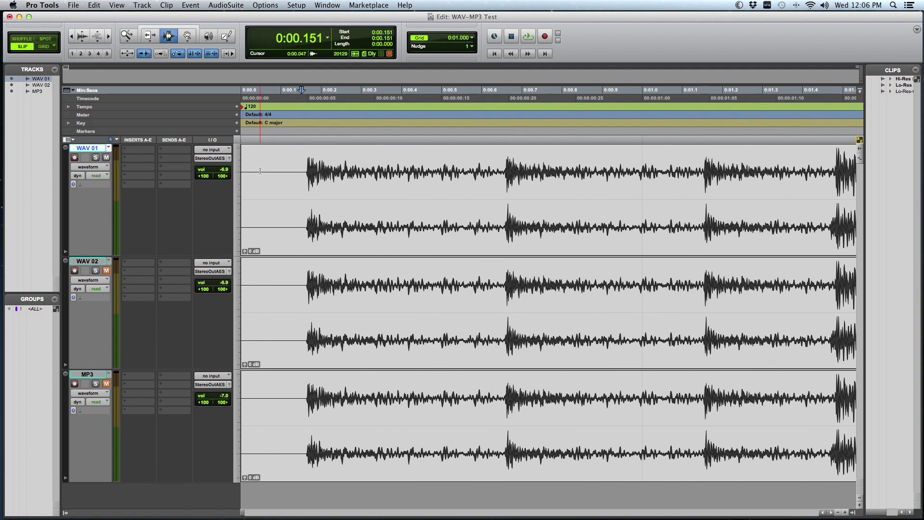
pyautogui.press('super+bracketleft')
pyautogui.press('super+bracketleft')
pyautogui.press('super+bracketleft')
pyautogui.press('super+bracketleft')
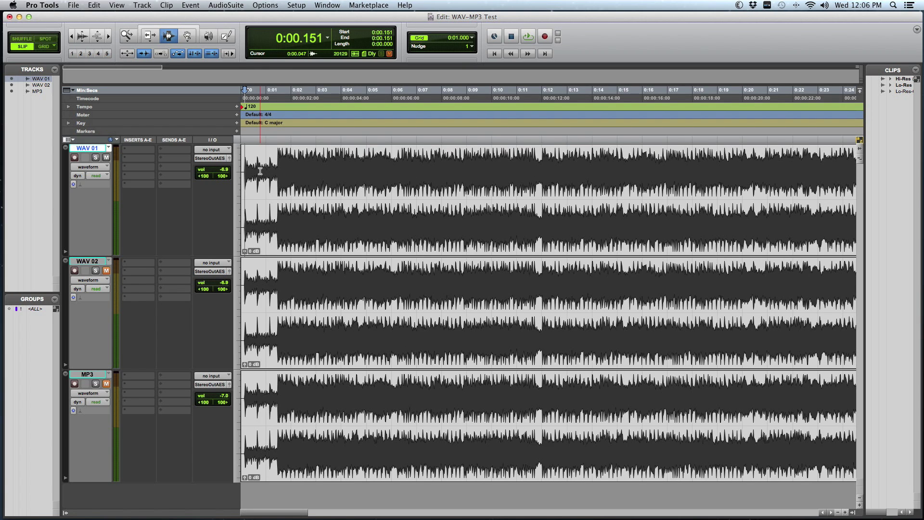
pyautogui.press('super+bracketleft')
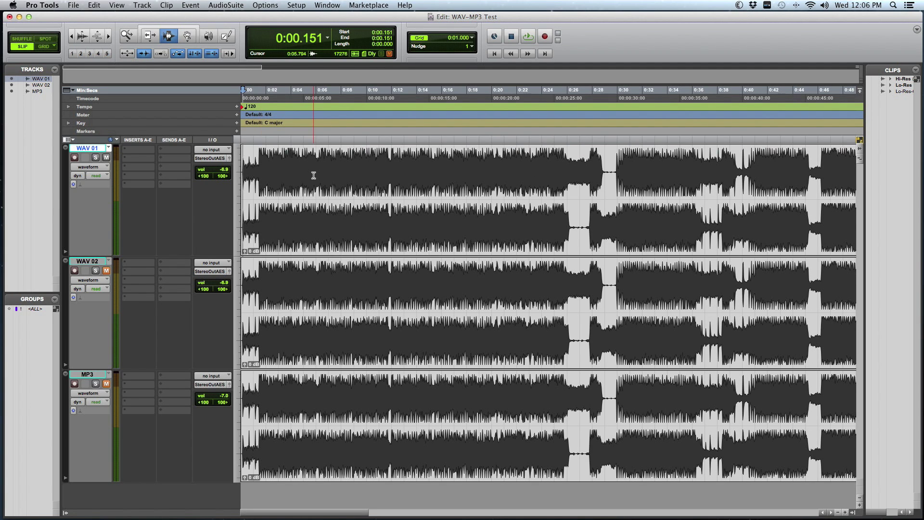
pyautogui.press('super+bracketright')
pyautogui.press('super+bracketright')
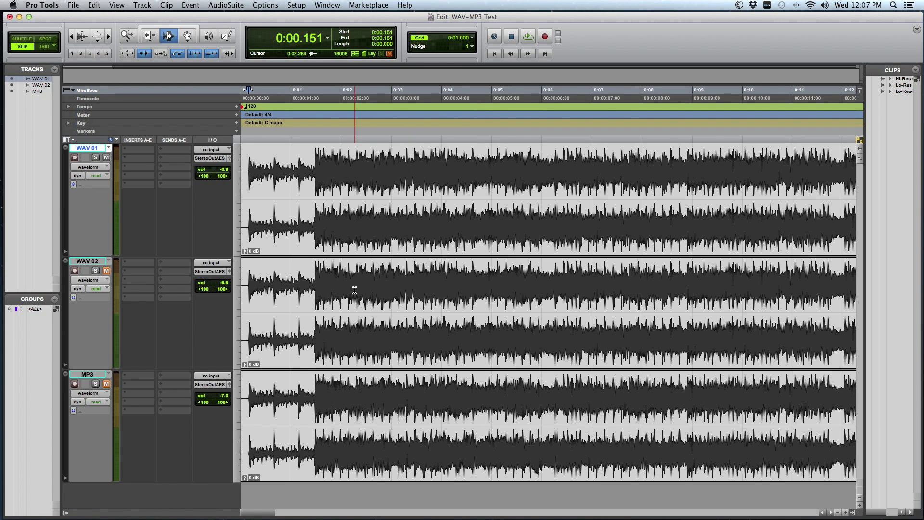
pyautogui.press('super+bracketleft')
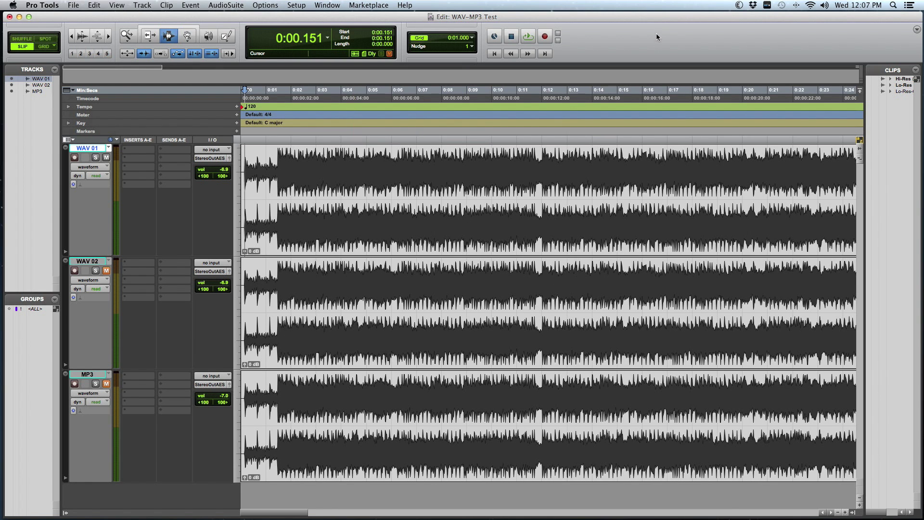
# Step: Play the session from 0:00.151 to about 0:25, then stop
pyautogui.press('space')
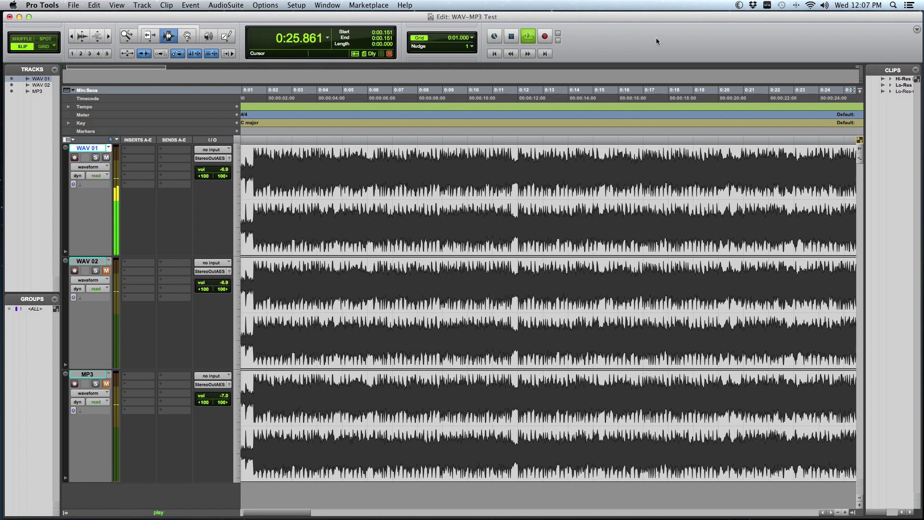
pyautogui.press('space')
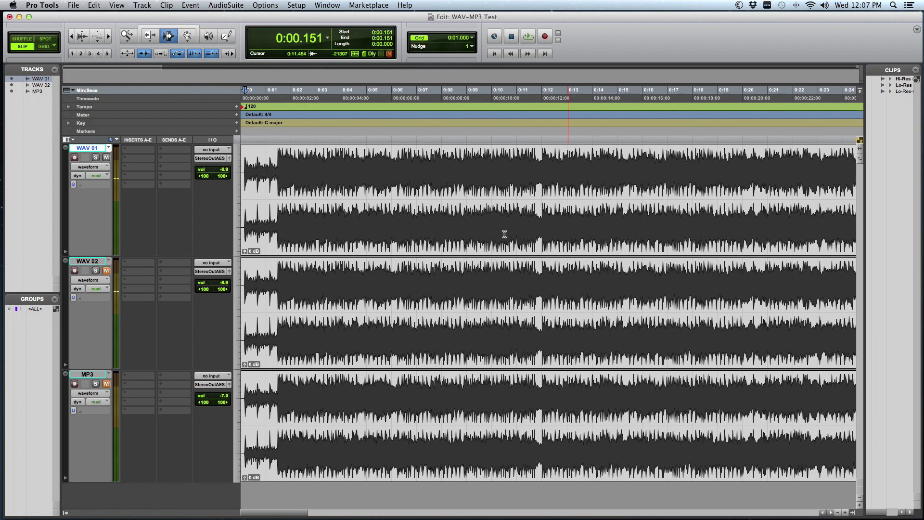
# Step: Zoom to sample level around 0:00.177, mark a tiny range on WAV 01, and leave the insertion point there
pyautogui.press('super+bracketright')
pyautogui.press('super+bracketright')
pyautogui.press('super+bracketright')
pyautogui.press('super+bracketright')
pyautogui.press('super+bracketright')
pyautogui.press('super+bracketright')
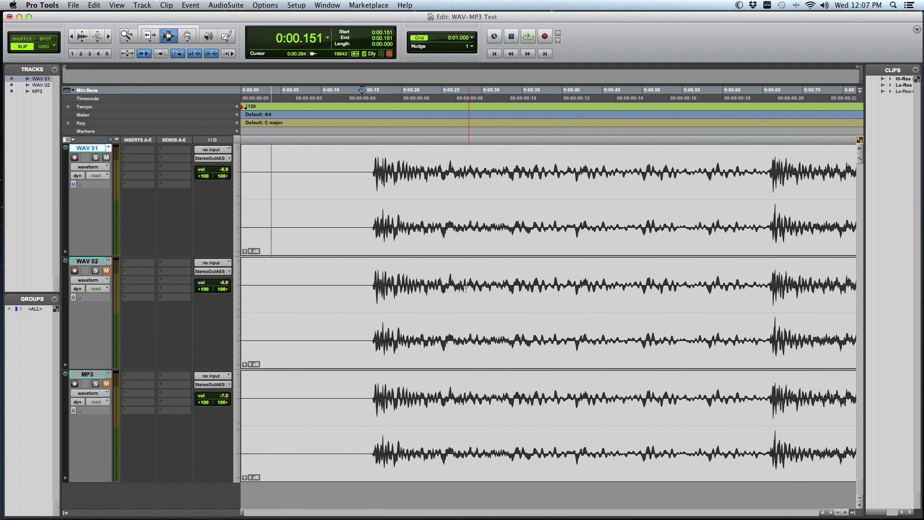
pyautogui.click(531, 226)
pyautogui.press('super+bracketright')
pyautogui.press('super+bracketright')
pyautogui.press('super+bracketright')
pyautogui.press('super+bracketright')
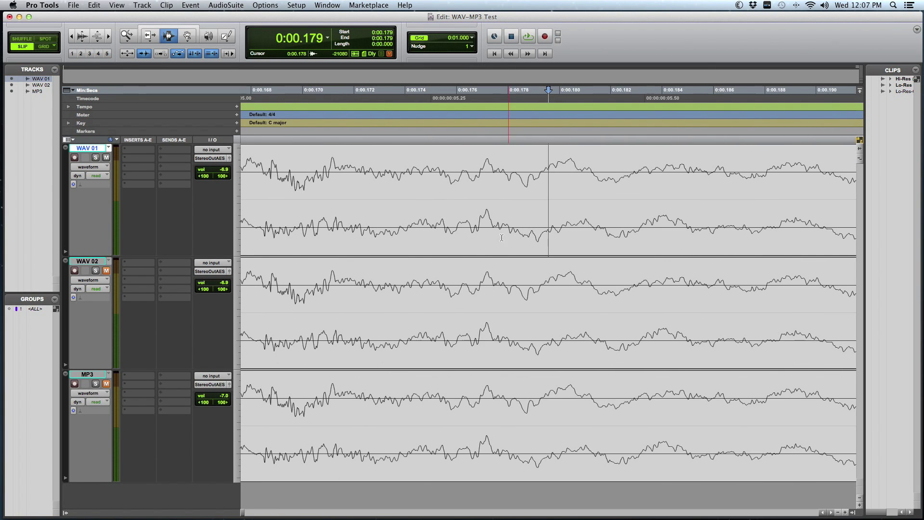
pyautogui.click(488, 226)
pyautogui.press('super+bracketright')
pyautogui.press('super+bracketright')
pyautogui.press('super+bracketright')
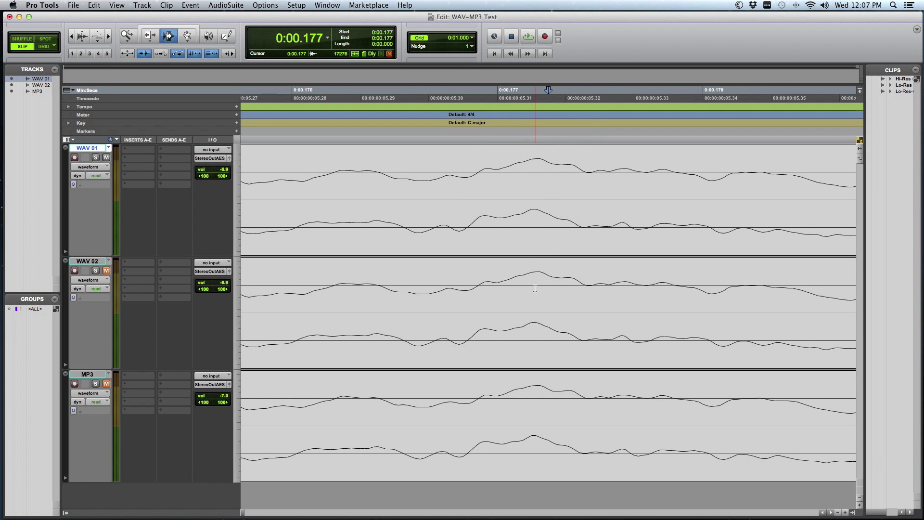
pyautogui.press('super+bracketleft')
pyautogui.press('super+bracketright')
pyautogui.press('super+bracketleft')
pyautogui.press('super+bracketleft')
pyautogui.press('super+bracketleft')
pyautogui.press('super+bracketleft')
pyautogui.press('super+bracketleft')
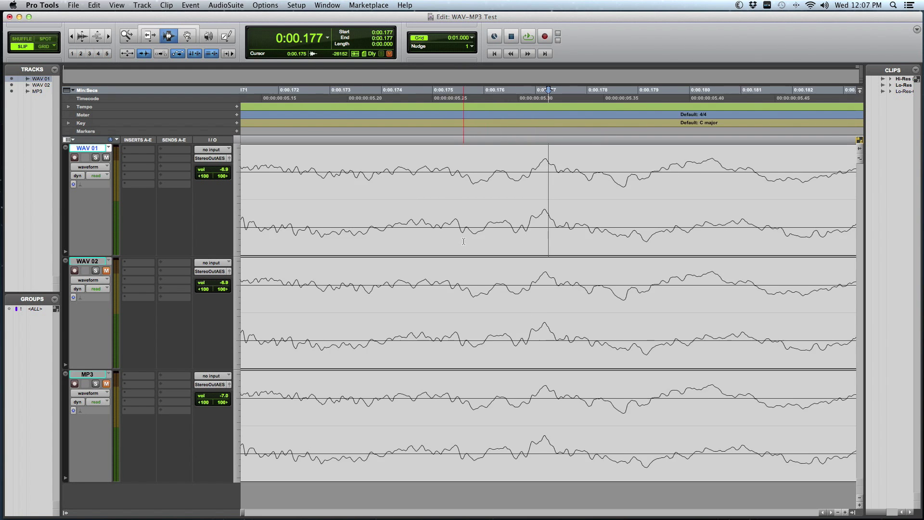
pyautogui.press('super+bracketright')
pyautogui.press('super+bracketright')
pyautogui.press('super+bracketright')
pyautogui.press('super+bracketright')
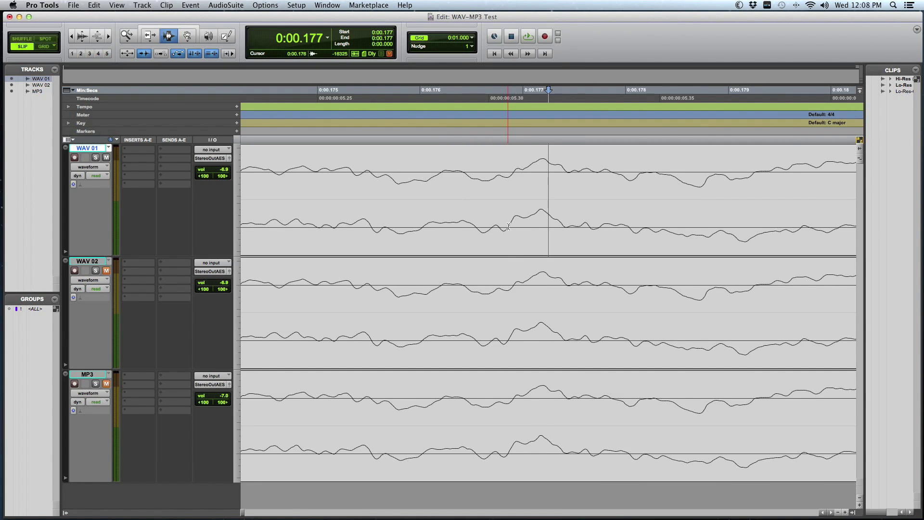
pyautogui.moveTo(508, 227); pyautogui.dragTo(564, 233)
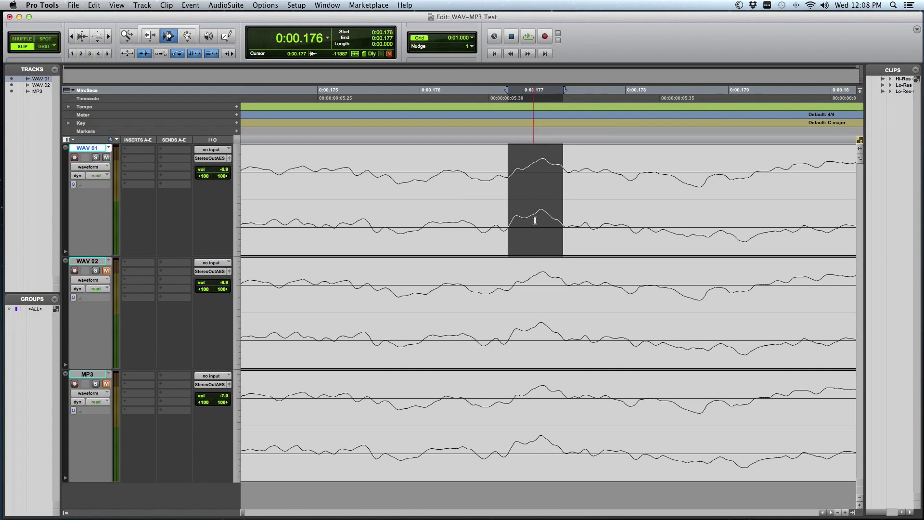
pyautogui.click(557, 228)
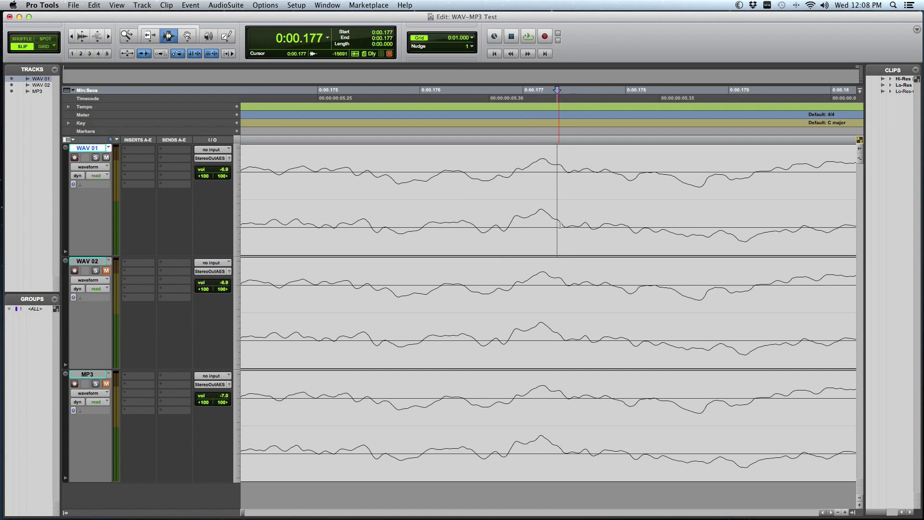
# Step: Mark the 0:00.176–0:00.177 range on WAV 01, WAV 02 and MP3 in turn, then zoom out with R
pyautogui.click(564, 225)
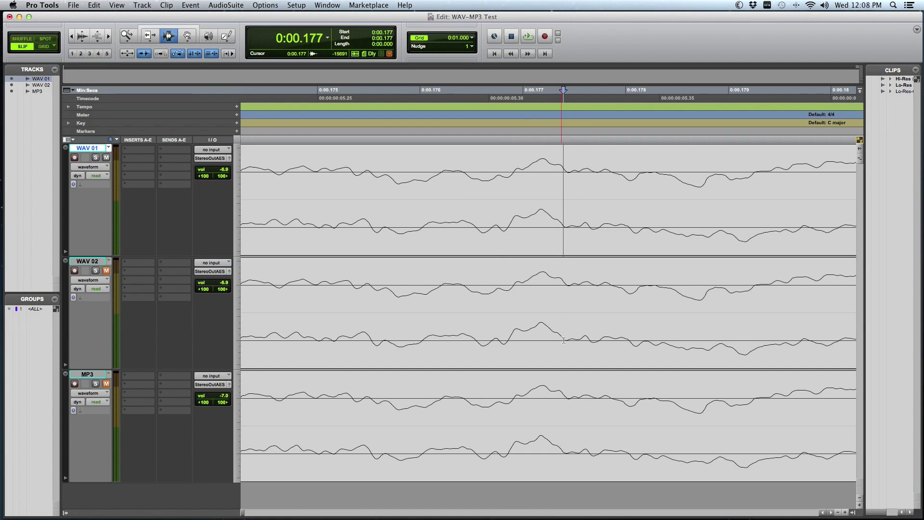
pyautogui.moveTo(567, 332); pyautogui.dragTo(503, 340)
pyautogui.moveTo(563, 450); pyautogui.dragTo(506, 455)
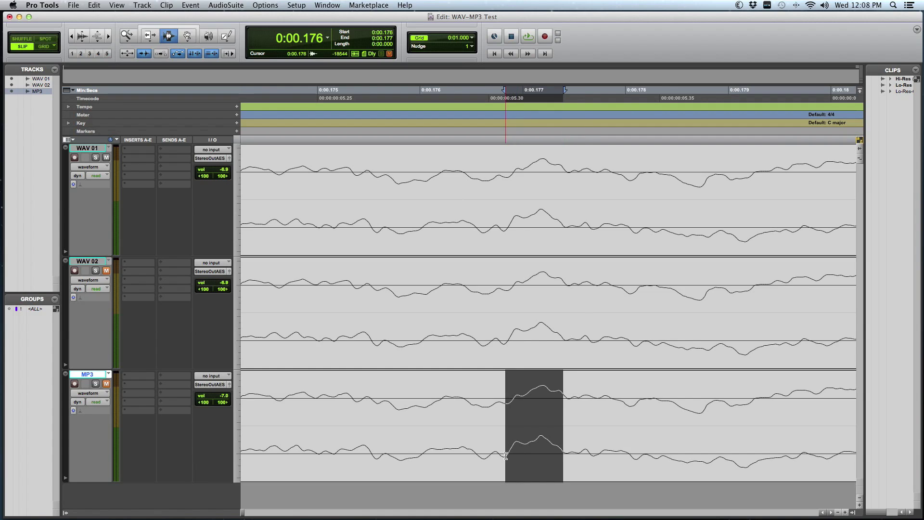
pyautogui.click(566, 332)
pyautogui.moveTo(467, 220); pyautogui.dragTo(605, 329)
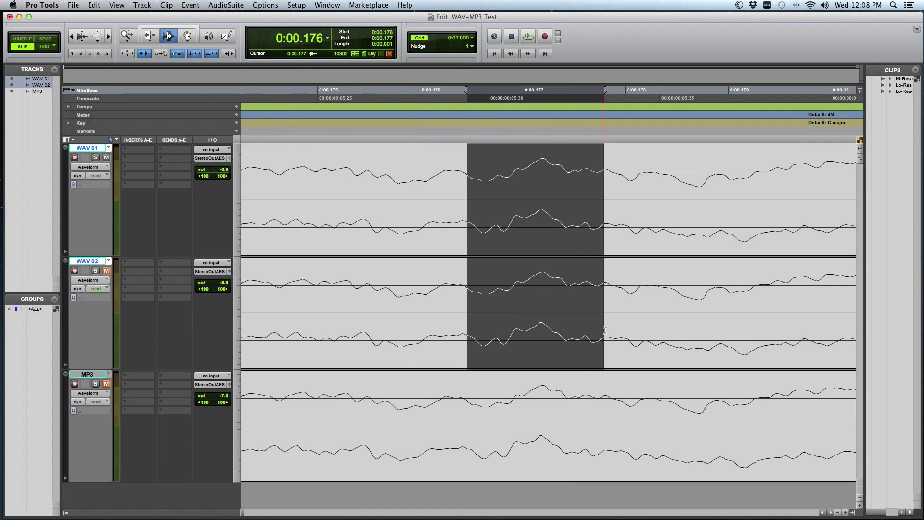
pyautogui.moveTo(570, 287); pyautogui.dragTo(504, 362)
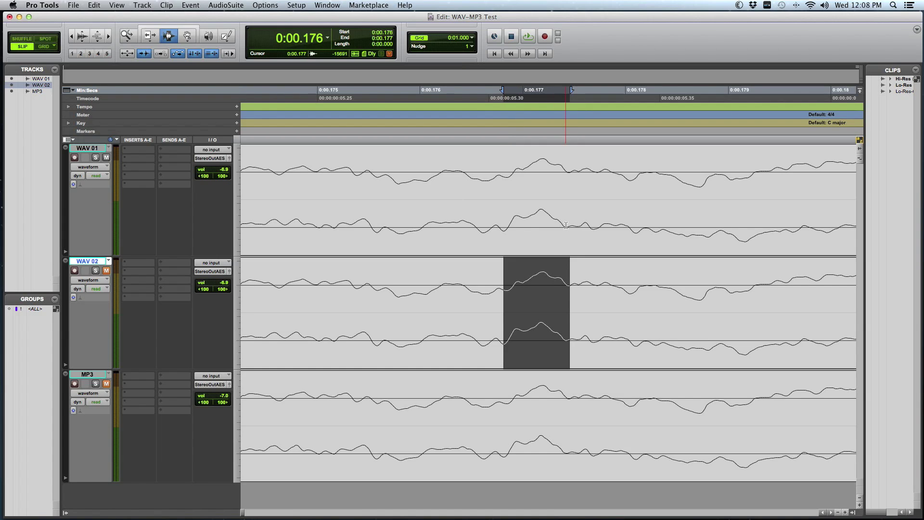
pyautogui.moveTo(566, 225); pyautogui.dragTo(505, 230)
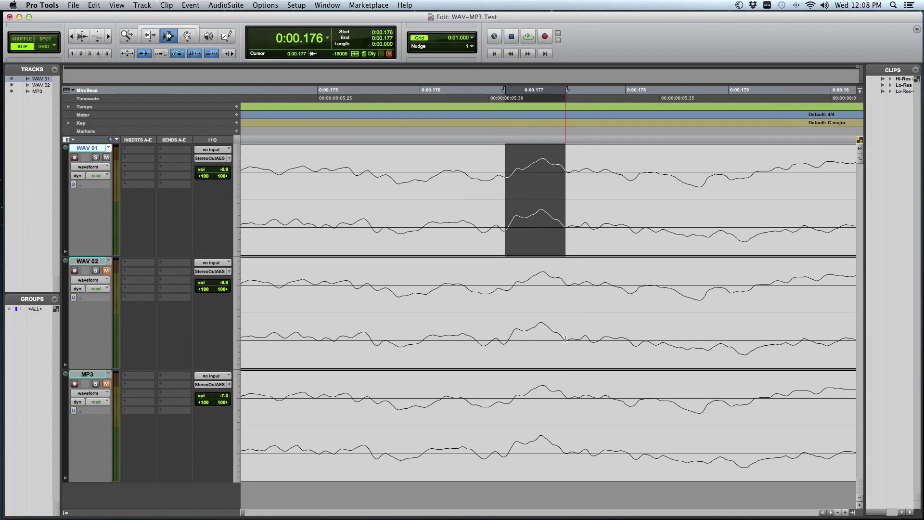
pyautogui.moveTo(566, 339); pyautogui.dragTo(505, 339)
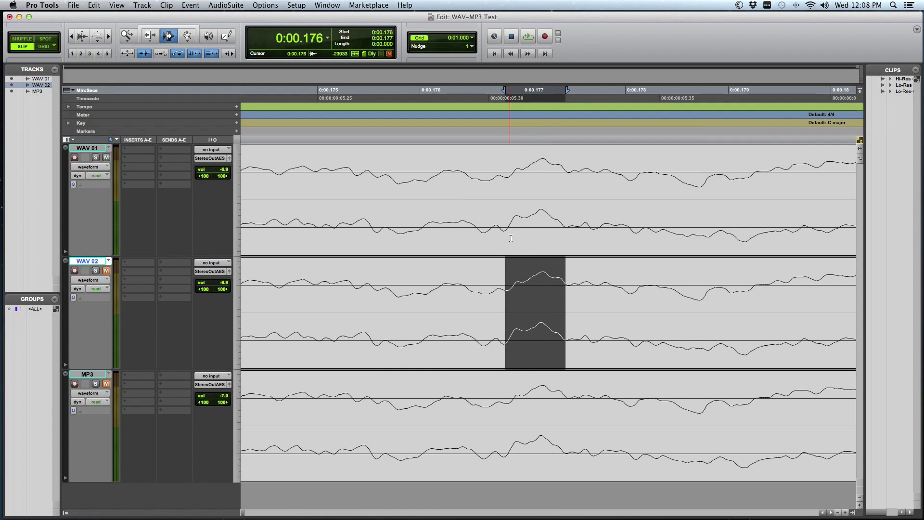
pyautogui.press('r')
pyautogui.press('r')
pyautogui.press('r')
pyautogui.press('r')
pyautogui.press('r')
pyautogui.press('r')
pyautogui.press('r')
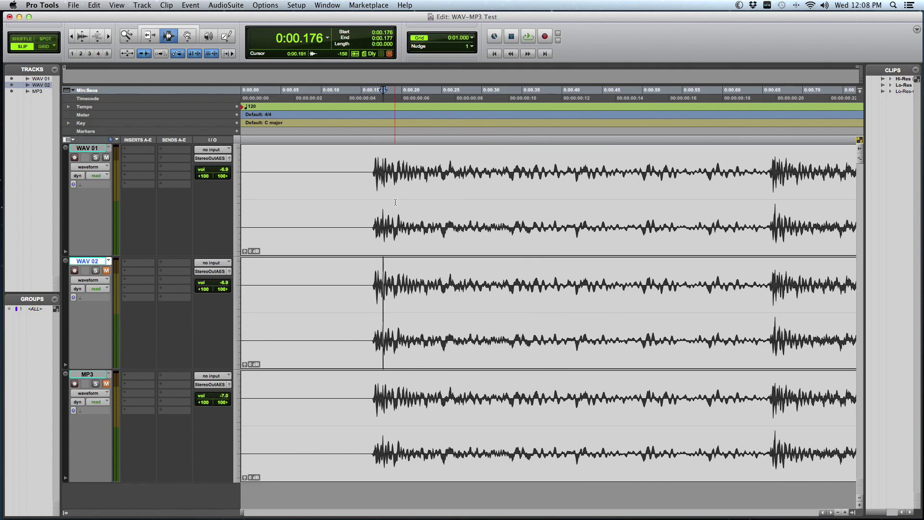
# Step: Select intro stretches on WAV 01 and WAV 02, set playback start to 0:00.134, and open the Mix window
pyautogui.click(353, 210)
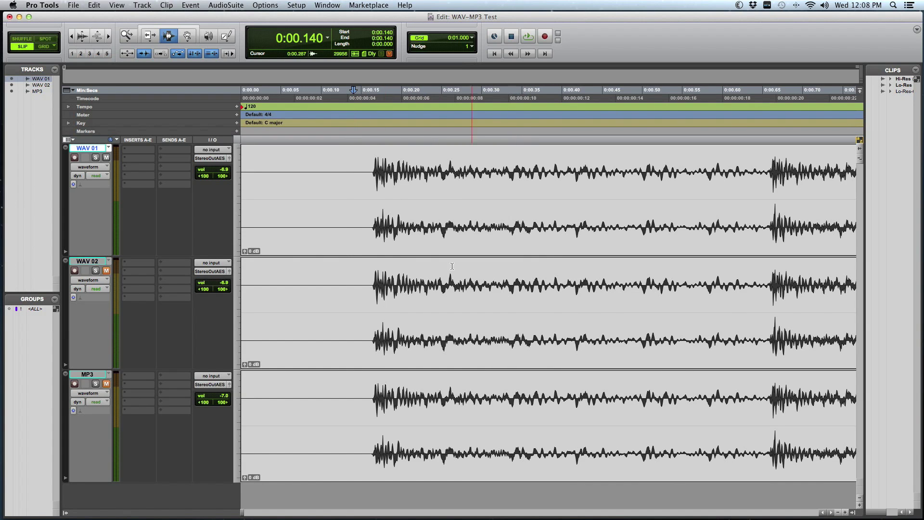
pyautogui.press('super+bracketleft')
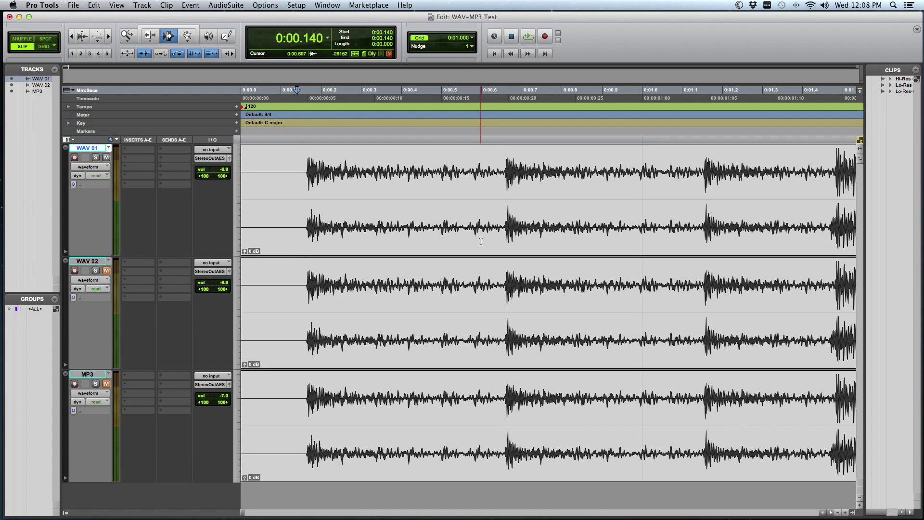
pyautogui.press('super+bracketleft')
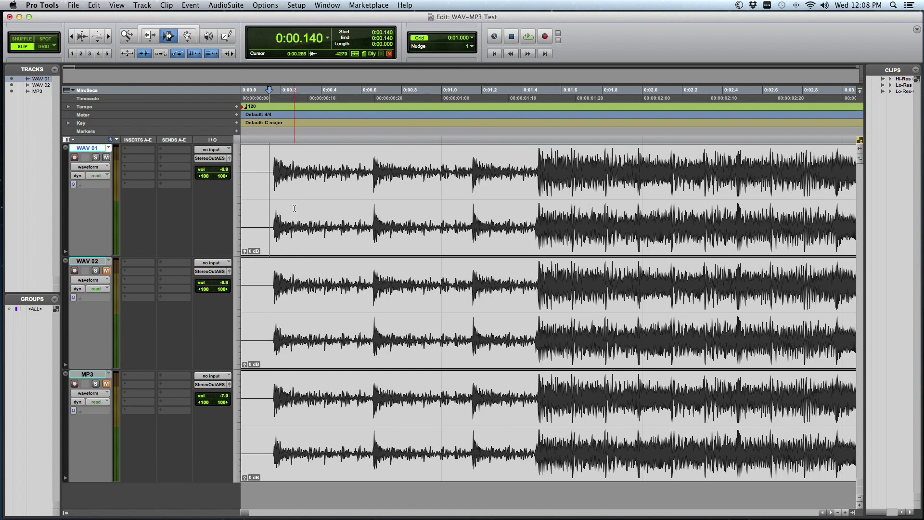
pyautogui.moveTo(294, 208); pyautogui.dragTo(621, 216)
pyautogui.moveTo(334, 310); pyautogui.dragTo(634, 332)
pyautogui.press('super+bracketleft')
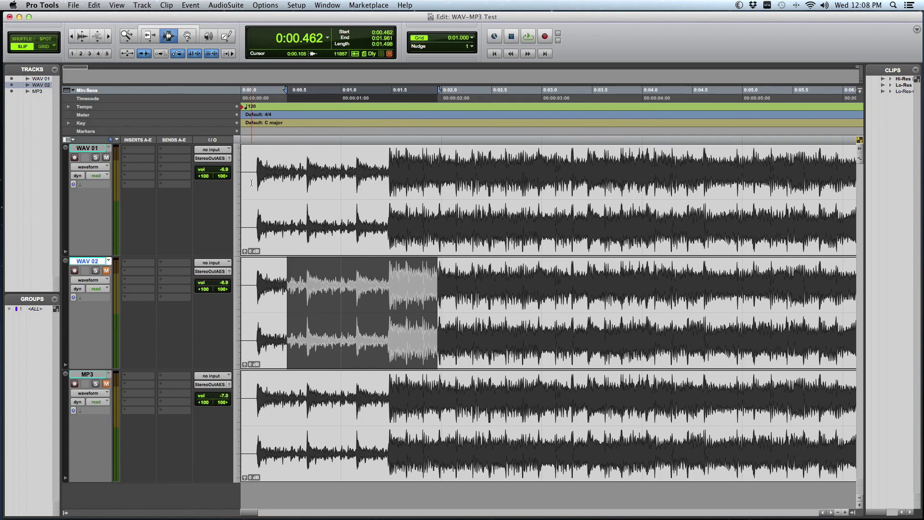
pyautogui.click(251, 183)
pyautogui.click(254, 178)
pyautogui.press('super+equal')
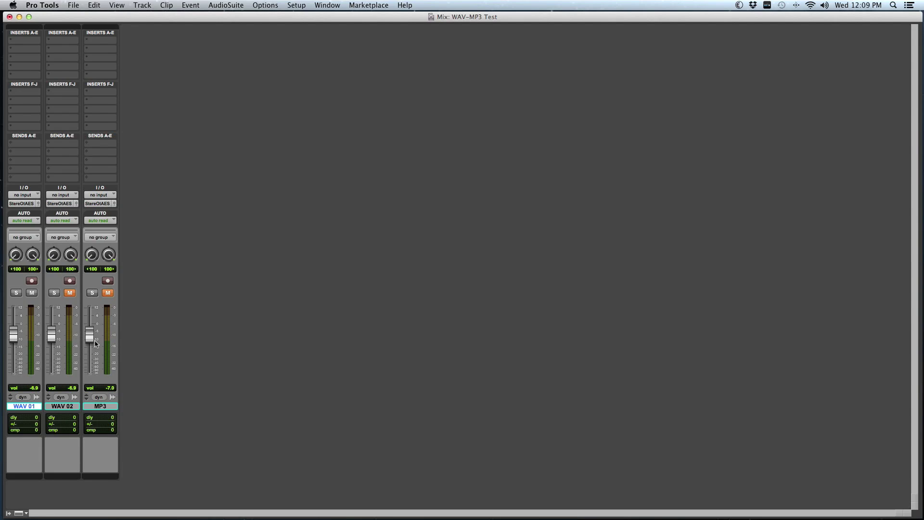
# Step: Nudge the MP3 fader from -7.0 to -6.9 dB and return to the Edit window
pyautogui.moveTo(91, 339); pyautogui.dragTo(91, 337)
pyautogui.press('super+equal')
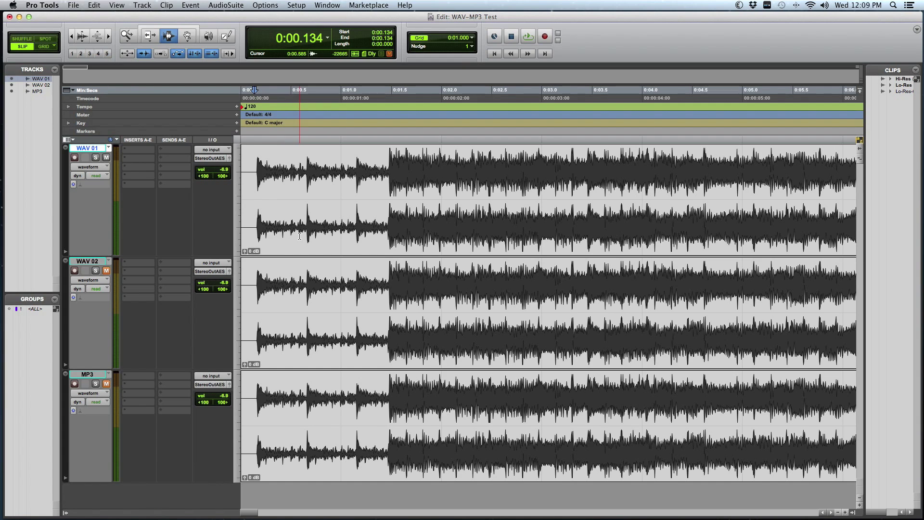
# Step: Play the session from 0:00.134, restart playback, and zoom out to most of the song
pyautogui.press('space')
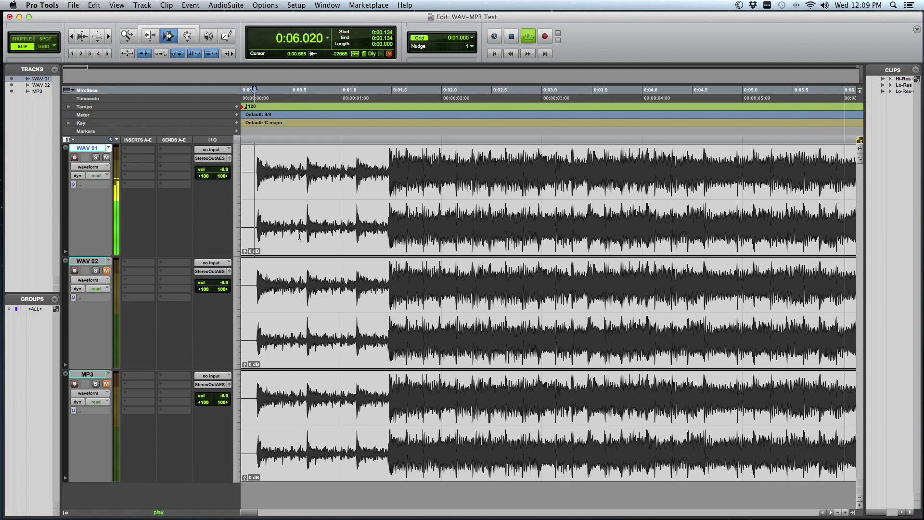
pyautogui.press('space')
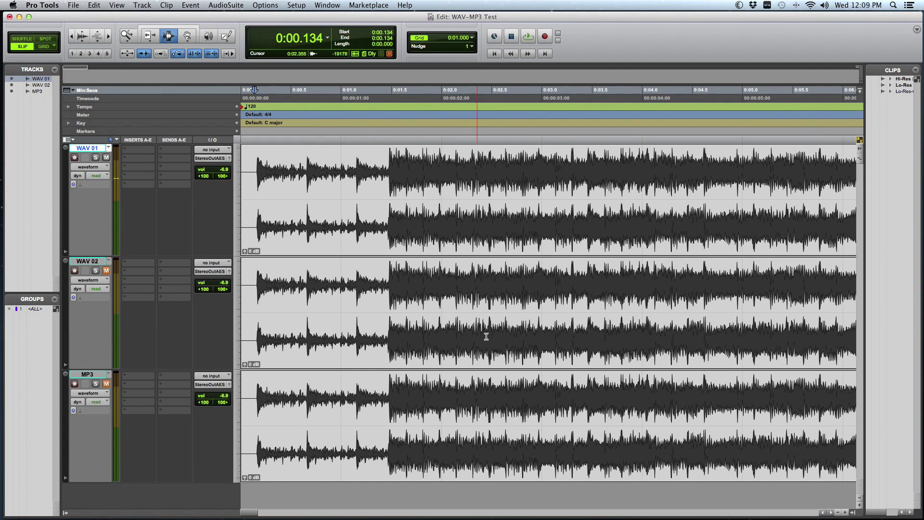
pyautogui.press('space')
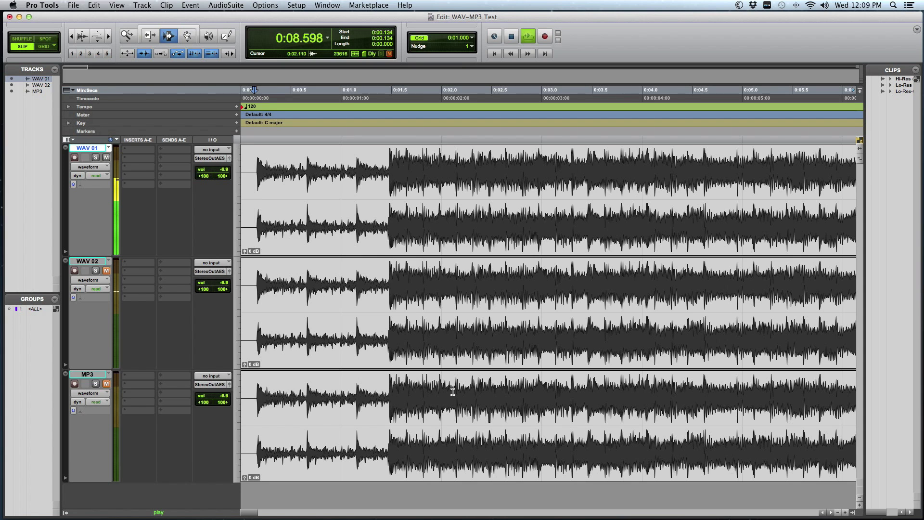
pyautogui.press('super+bracketleft')
pyautogui.press('super+bracketleft')
pyautogui.press('super+bracketleft')
pyautogui.press('super+bracketleft')
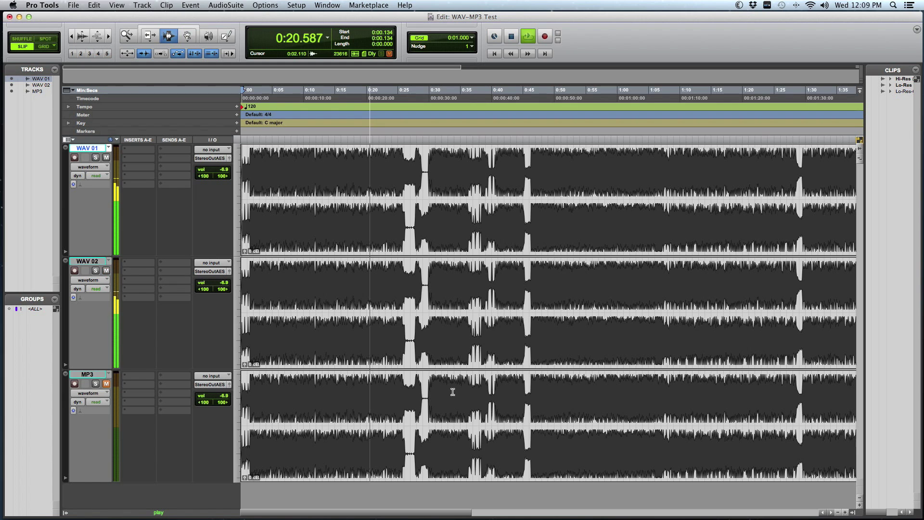
# Step: Toggle WAV 02's mute on, off and on while listening, then stop and zoom in
pyautogui.hotkey('shift', 'm')
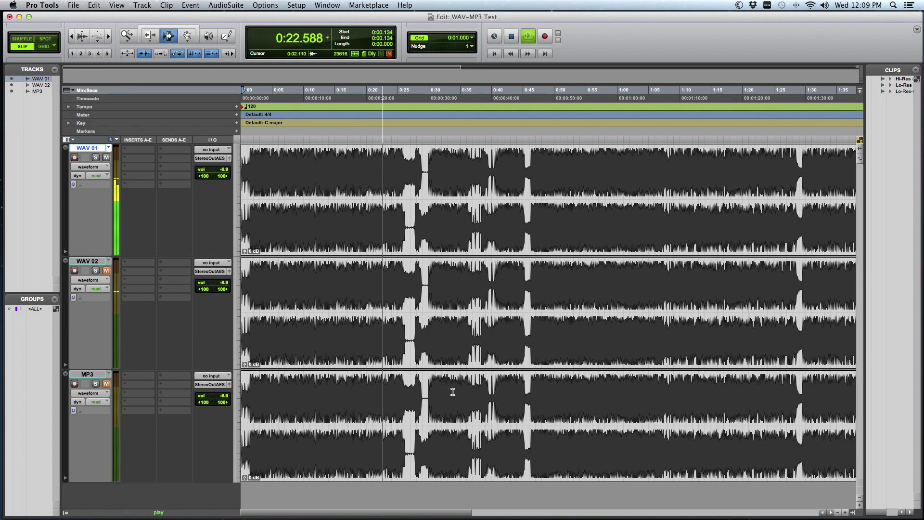
pyautogui.hotkey('shift', 'm')
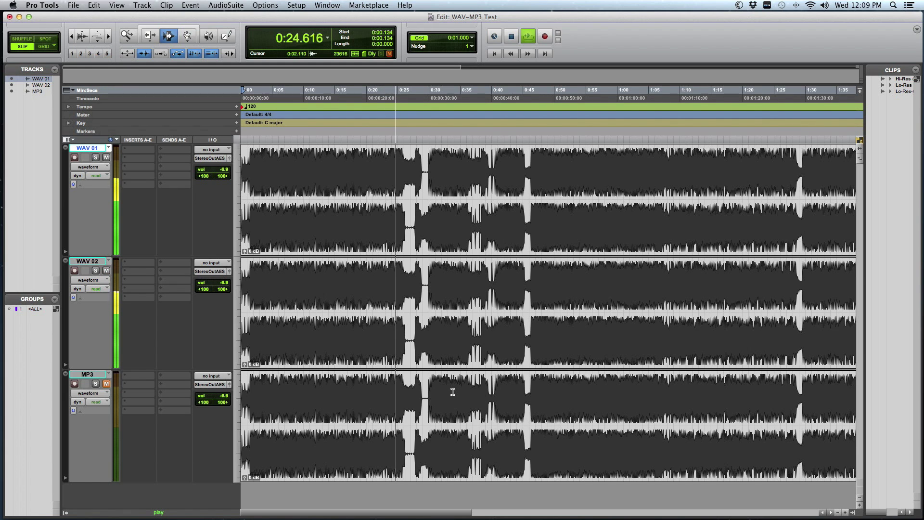
pyautogui.hotkey('shift', 'm')
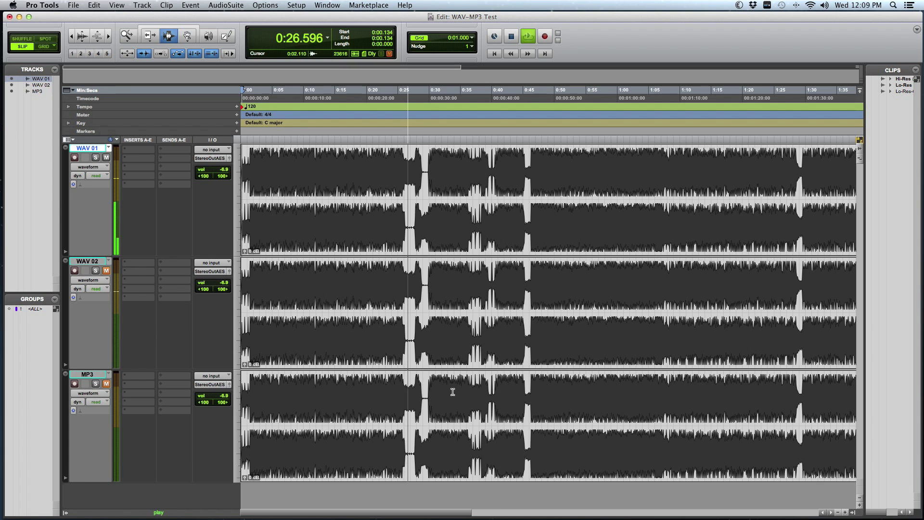
pyautogui.press('space')
pyautogui.press('t')
pyautogui.press('t')
pyautogui.press('t')
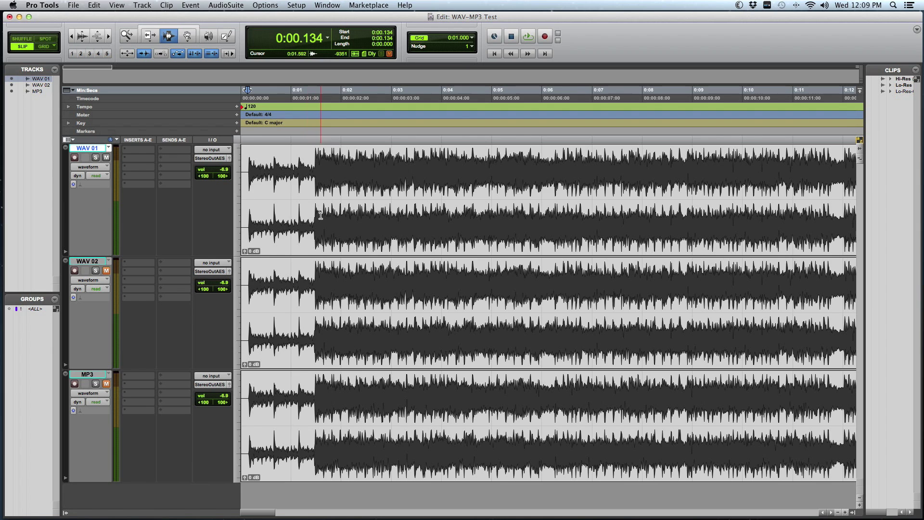
# Step: Zoom into WAV 01 around 0:02.313, select 0:02.312–0:02.317, then zoom back out
pyautogui.click(355, 217)
pyautogui.press('t')
pyautogui.press('t')
pyautogui.press('t')
pyautogui.press('t')
pyautogui.press('t')
pyautogui.press('t')
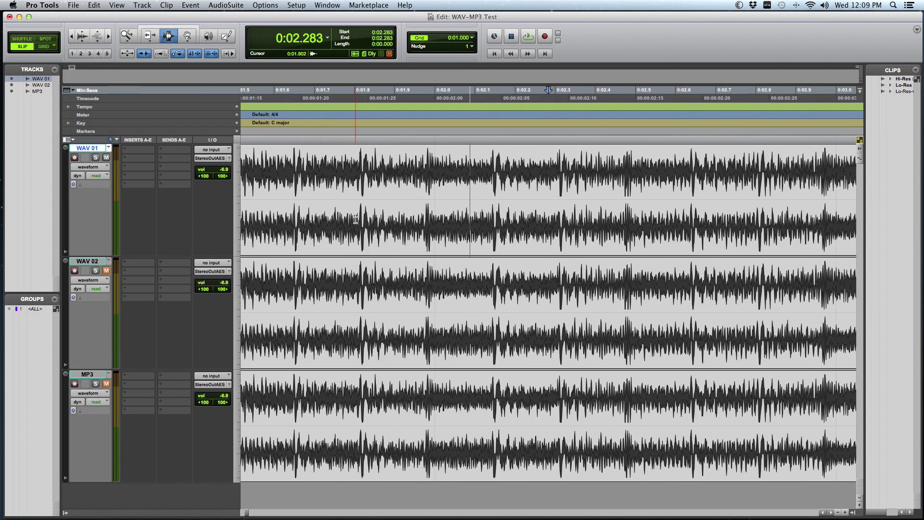
pyautogui.click(645, 227)
pyautogui.press('t')
pyautogui.press('t')
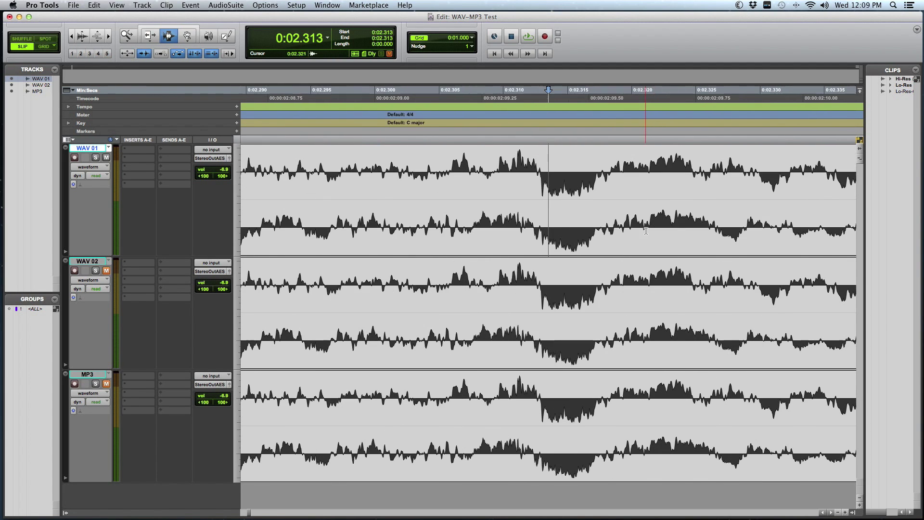
pyautogui.moveTo(532, 227)
pyautogui.mouseDown()
pyautogui.moveTo(558, 243)
pyautogui.moveTo(601, 248)
pyautogui.mouseUp()
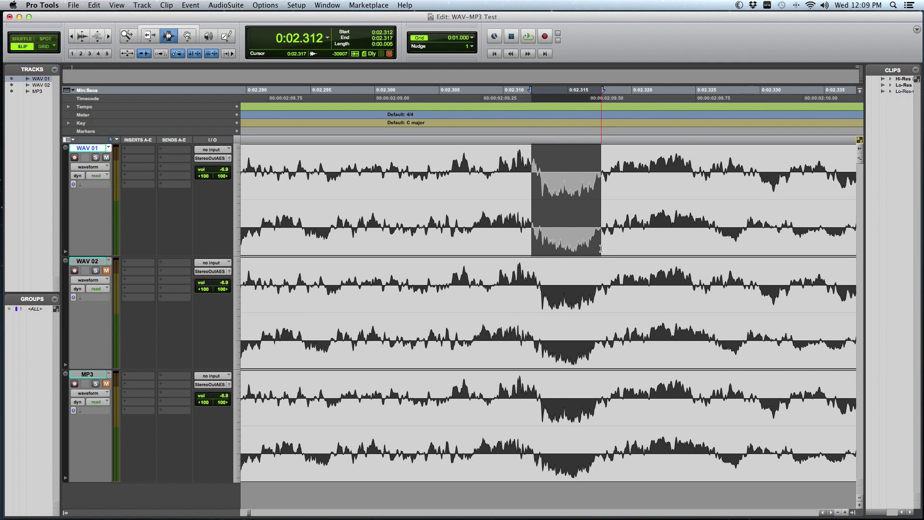
pyautogui.press('t')
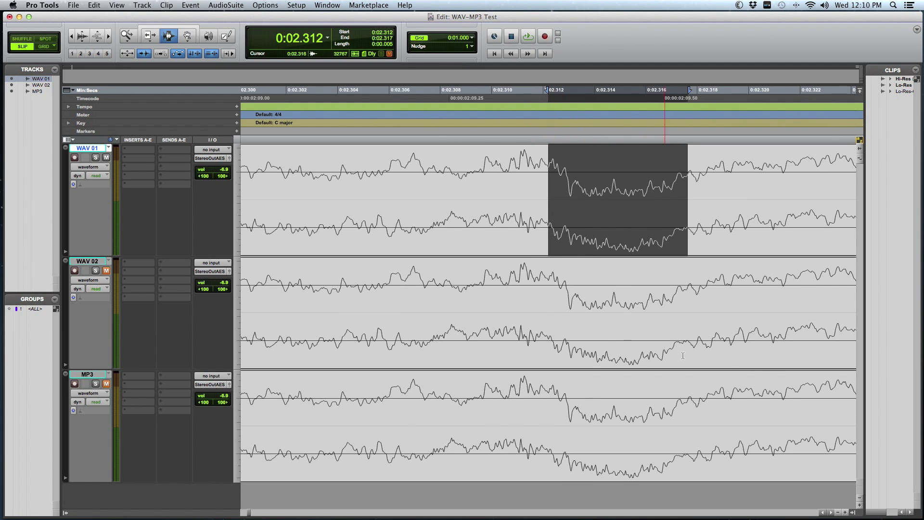
pyautogui.press('r')
pyautogui.press('r')
pyautogui.press('r')
pyautogui.press('r')
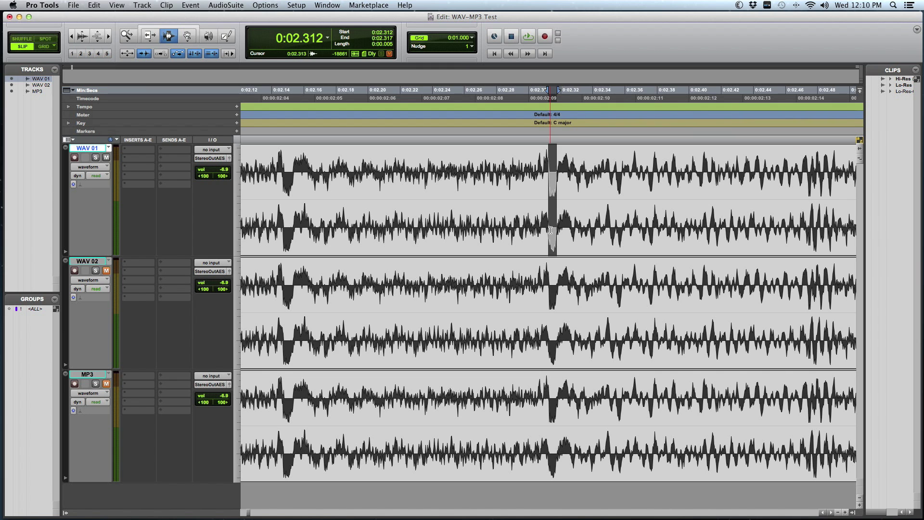
pyautogui.press('r')
pyautogui.press('r')
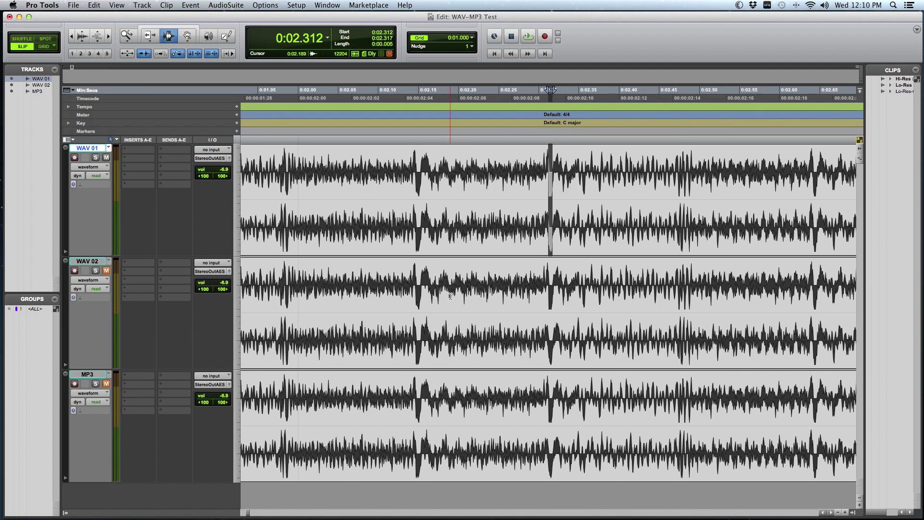
# Step: Zoom in near 0:02.157 and select 0:02.153–0:02.163 on WAV 02, then on WAV 01
pyautogui.click(395, 241)
pyautogui.click(489, 276)
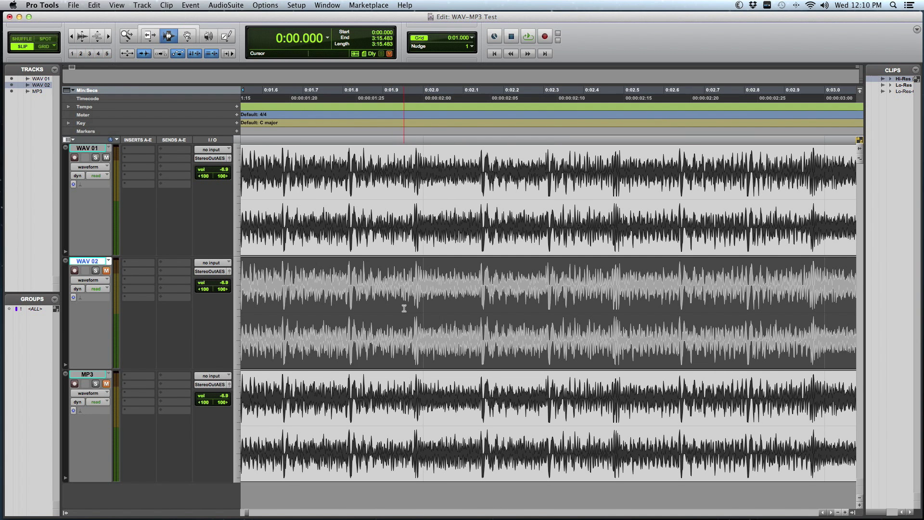
pyautogui.press('t')
pyautogui.press('t')
pyautogui.press('t')
pyautogui.press('t')
pyautogui.click(503, 278)
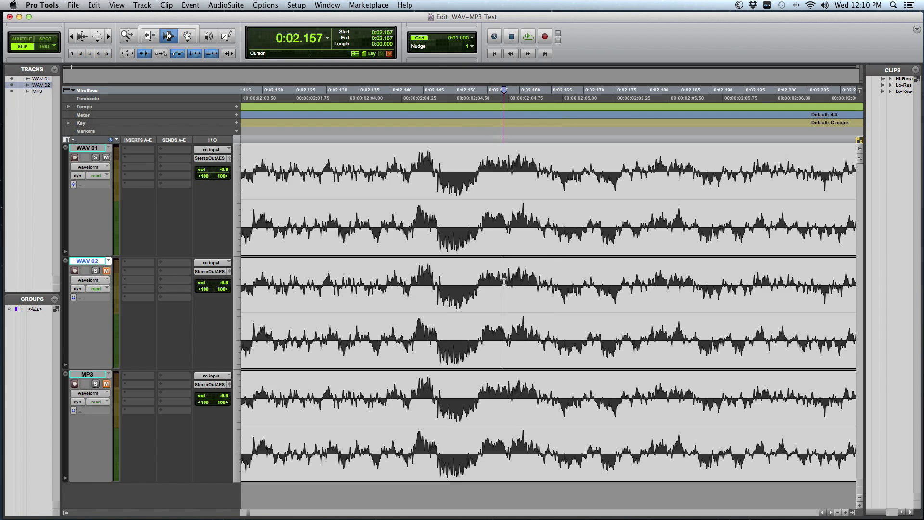
pyautogui.press('t')
pyautogui.moveTo(496, 284); pyautogui.dragTo(618, 289)
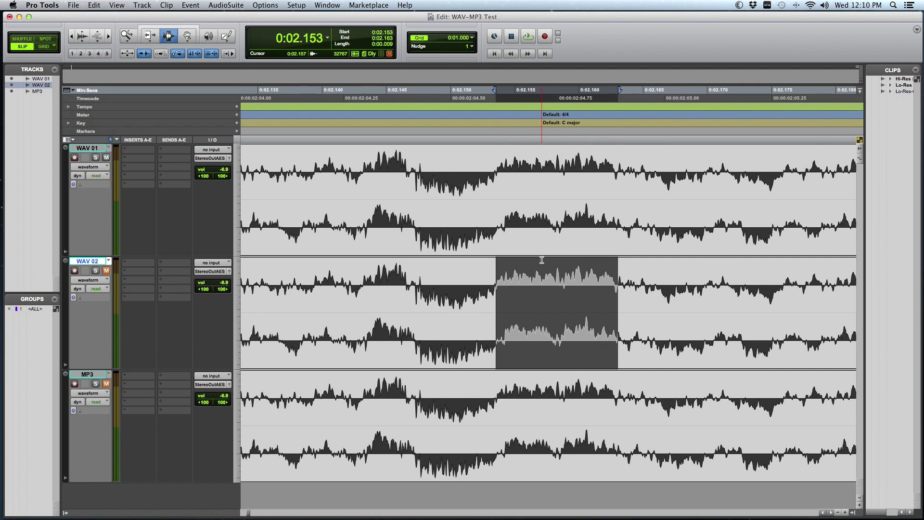
pyautogui.moveTo(496, 181); pyautogui.dragTo(616, 181)
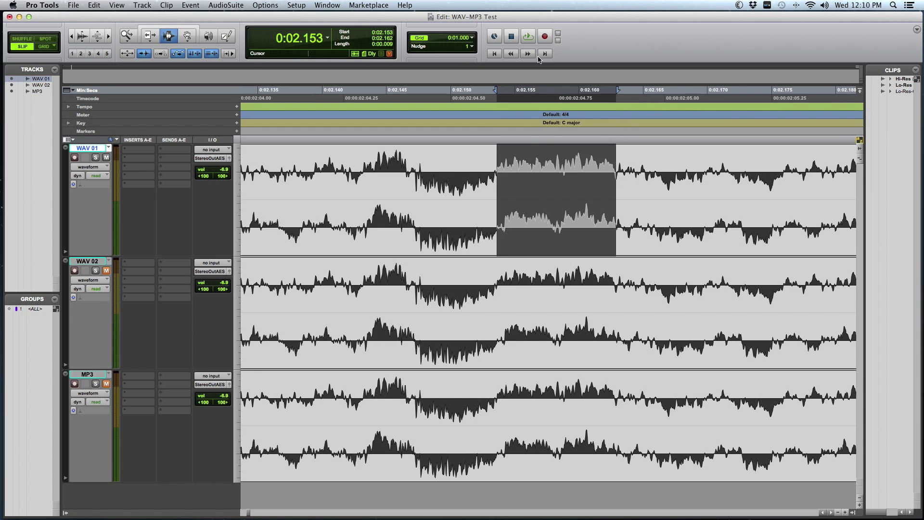
# Step: Render an AudioSuite Invert on the whole WAV 02 clip, then zoom in at 0:02.148
pyautogui.doubleClick(537, 306)
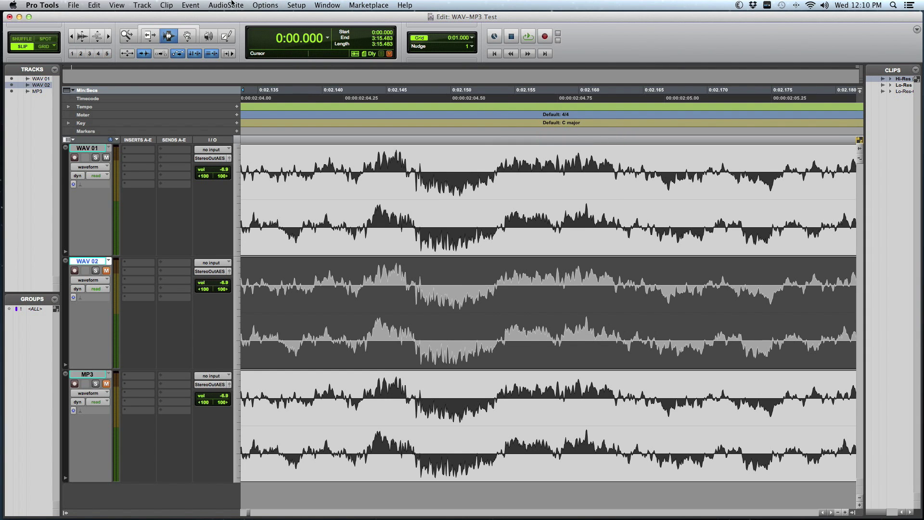
pyautogui.click(191, 5)
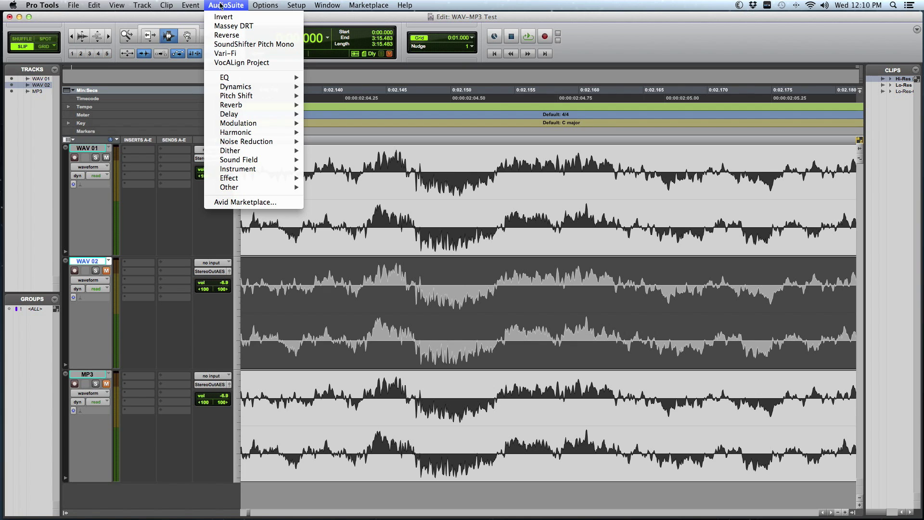
pyautogui.click(224, 16)
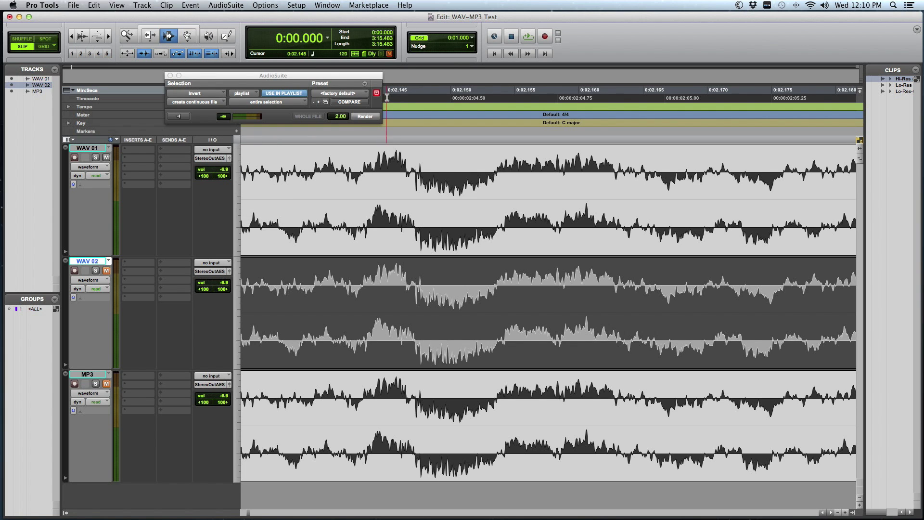
pyautogui.click(364, 116)
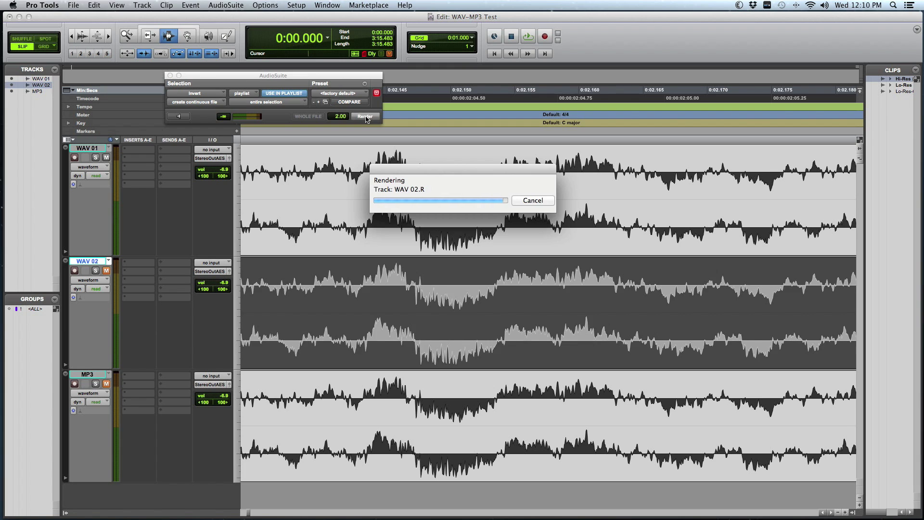
pyautogui.click(170, 75)
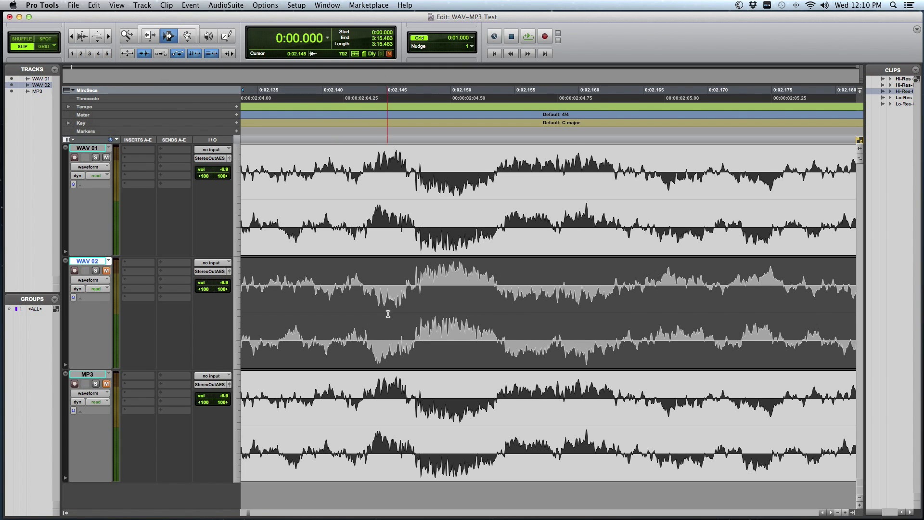
pyautogui.click(426, 282)
pyautogui.press('super+bracketright')
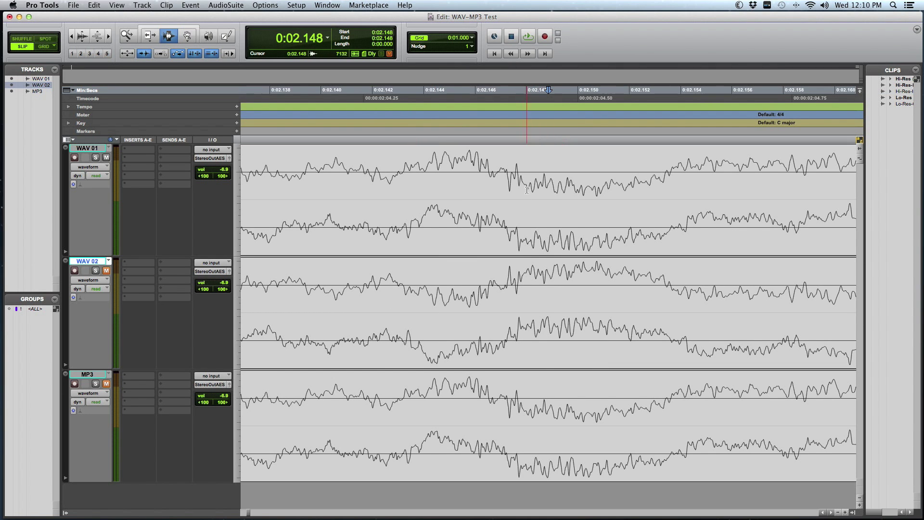
# Step: Select 0:02.147–0:02.153 on WAV 01 and WAV 02, then move a 0:02.150–0:02.151 selection to WAV 01
pyautogui.moveTo(504, 172); pyautogui.dragTo(666, 191)
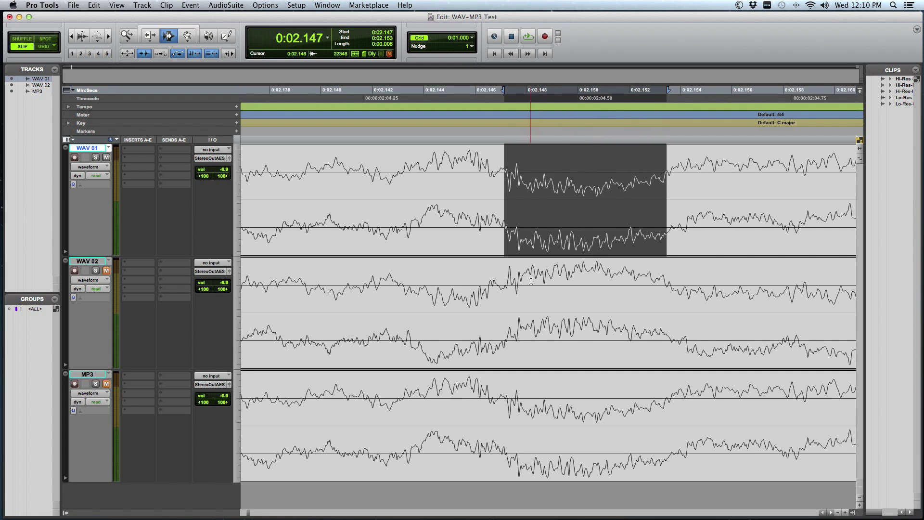
pyautogui.moveTo(504, 284); pyautogui.dragTo(675, 297)
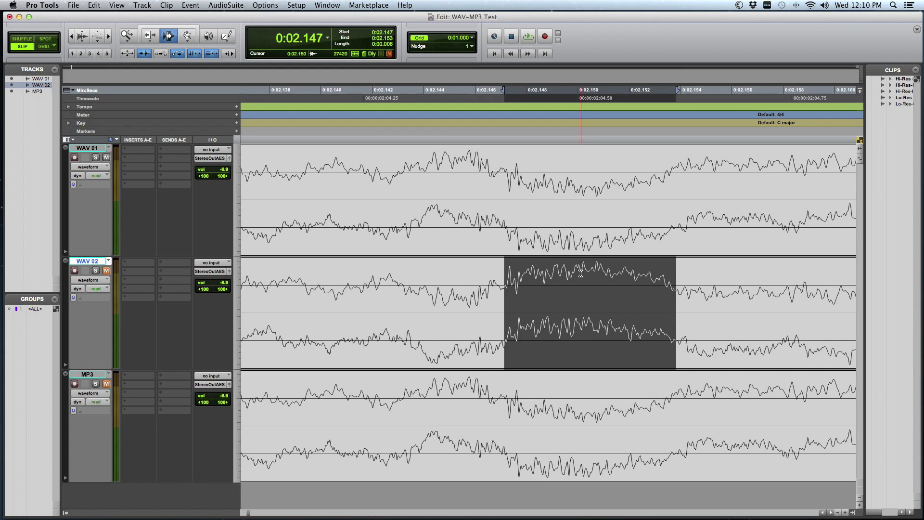
pyautogui.moveTo(581, 273); pyautogui.dragTo(604, 282)
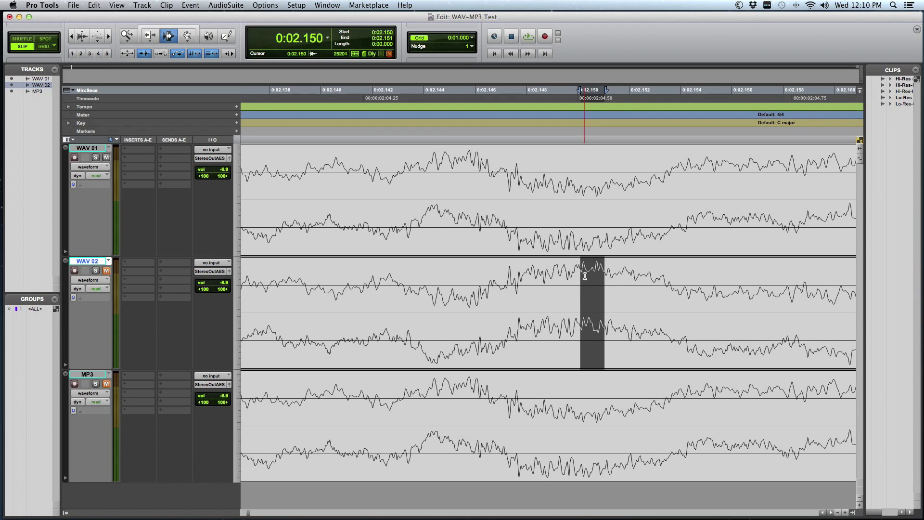
pyautogui.press('p')
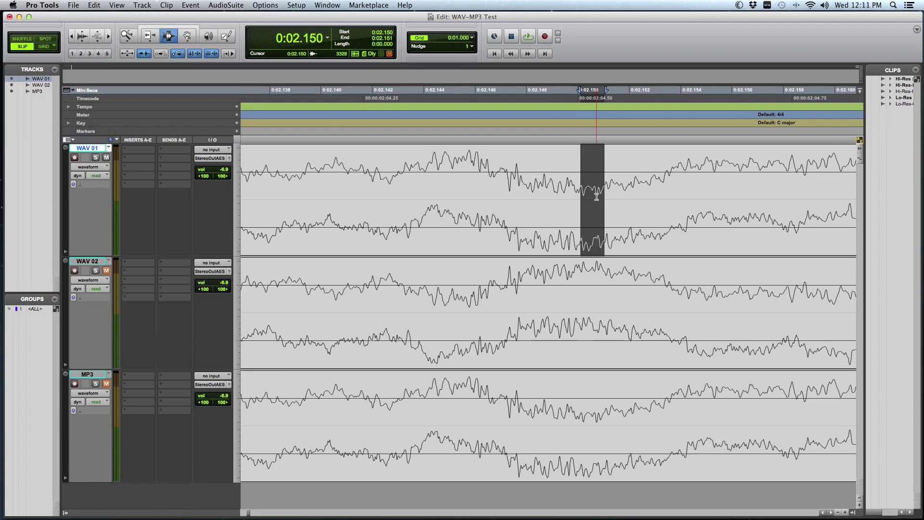
# Step: Set the insertion point at 0:00.131 in WAV 01 with about six seconds in view
pyautogui.press('r')
pyautogui.press('r')
pyautogui.press('r')
pyautogui.press('r')
pyautogui.press('r')
pyautogui.press('r')
pyautogui.press('r')
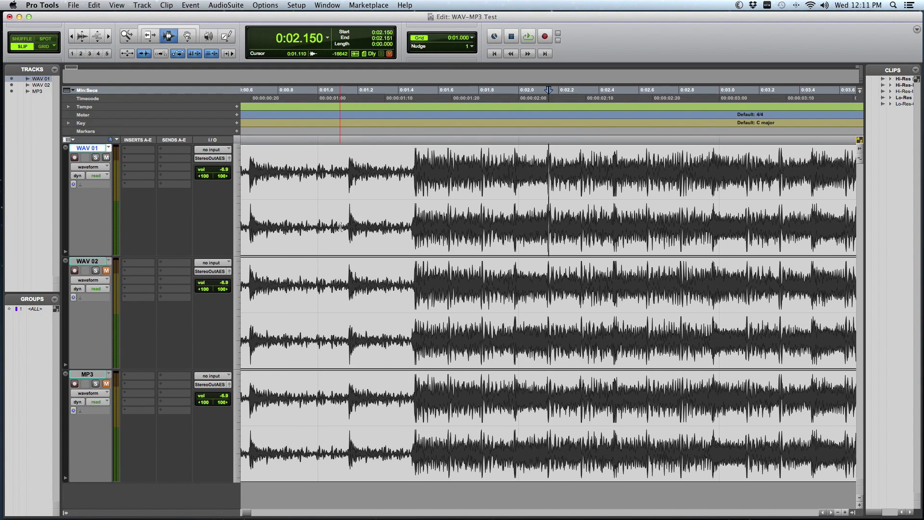
pyautogui.press('Home')
pyautogui.click(267, 209)
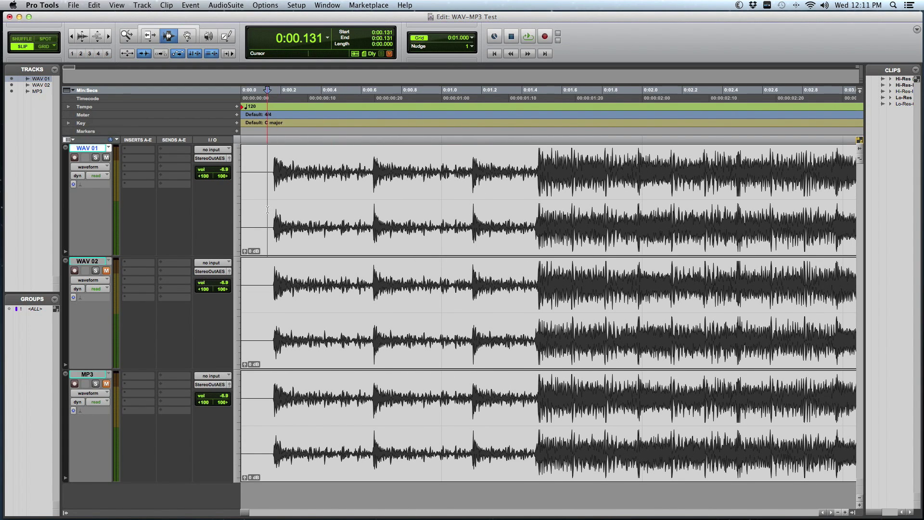
pyautogui.press('r')
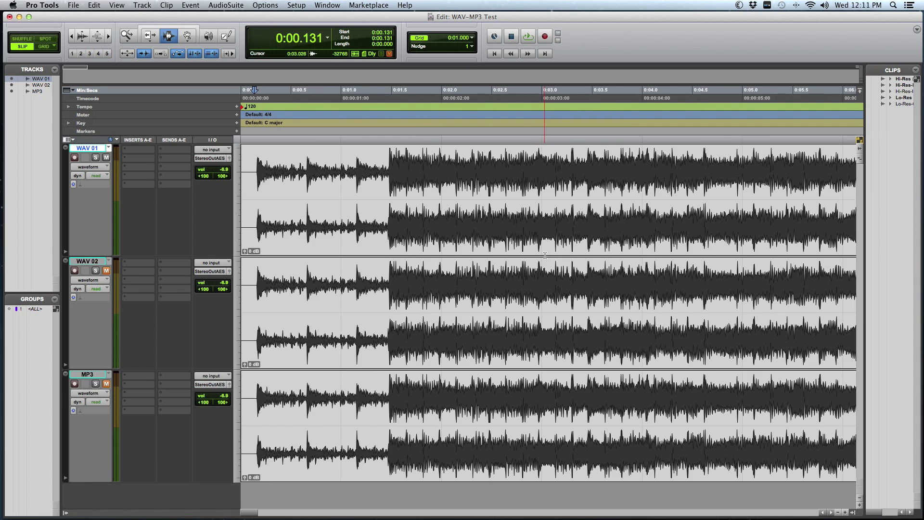
pyautogui.press('t')
pyautogui.press('r')
# Step: Play from 0:00.131 twice, stopping back there, then select part of WAV 02 from 0:01.323
pyautogui.press('space')
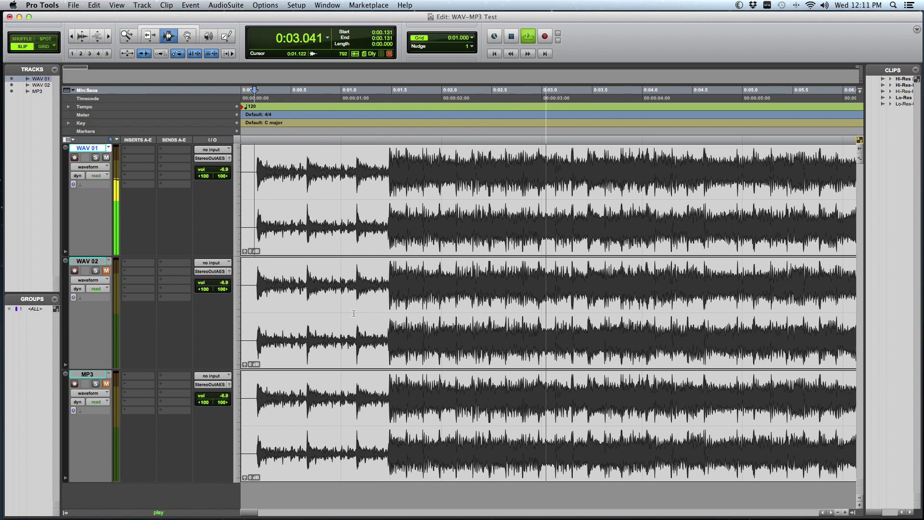
pyautogui.press('r')
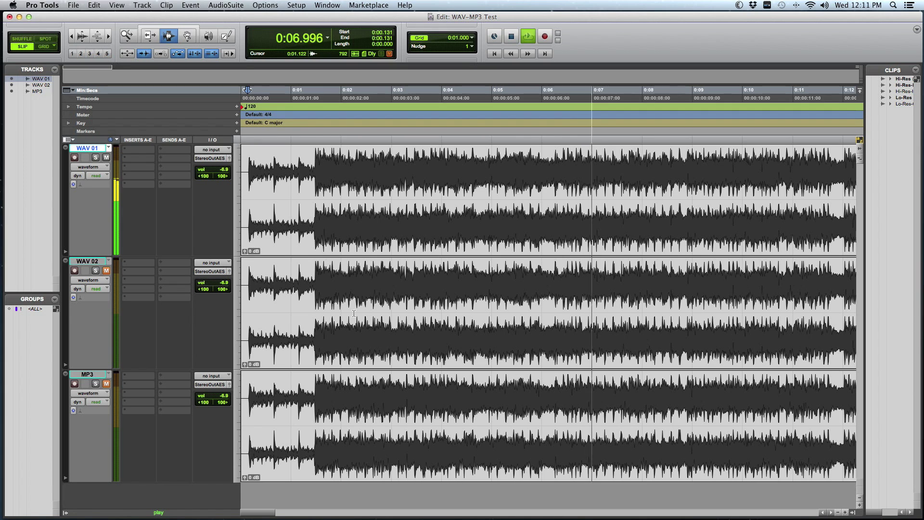
pyautogui.press('space')
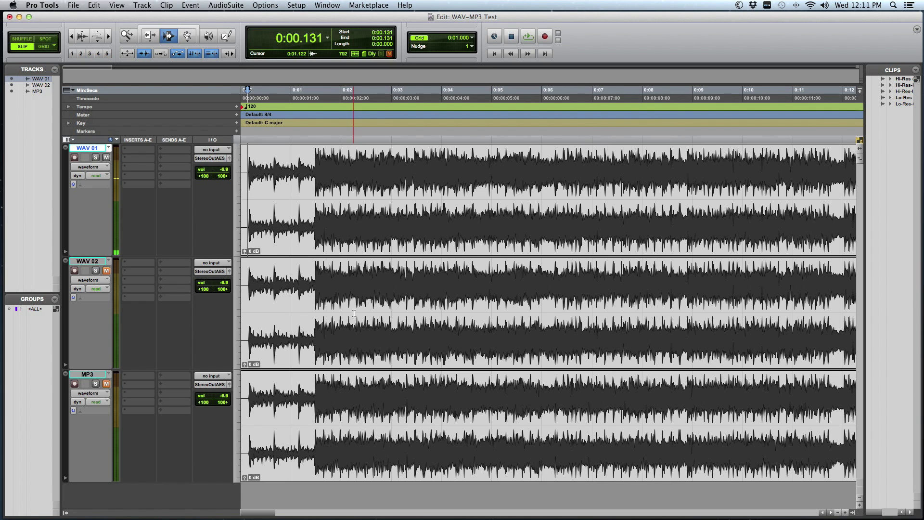
pyautogui.press('space')
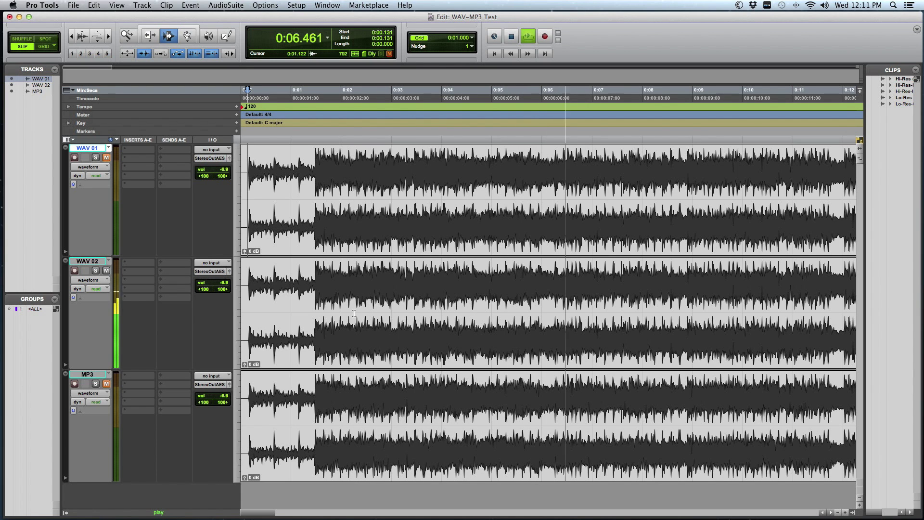
pyautogui.press('space')
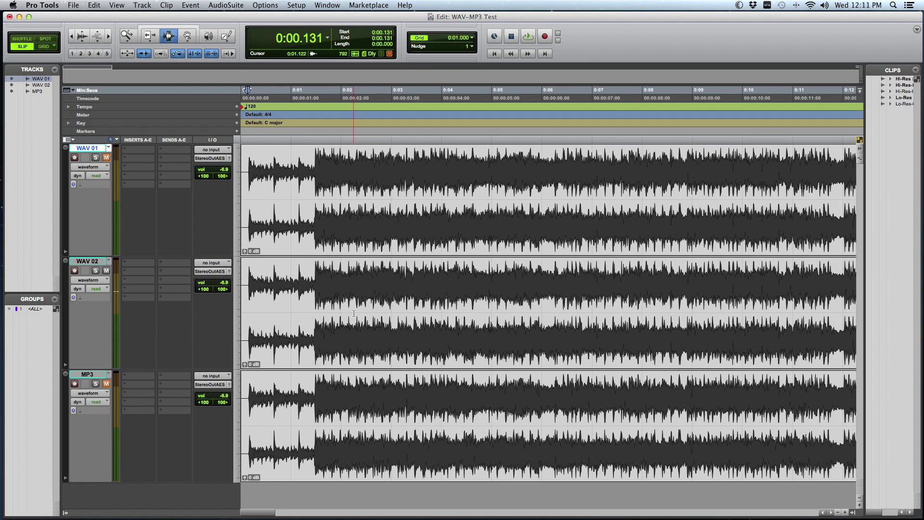
pyautogui.moveTo(309, 313); pyautogui.dragTo(515, 289)
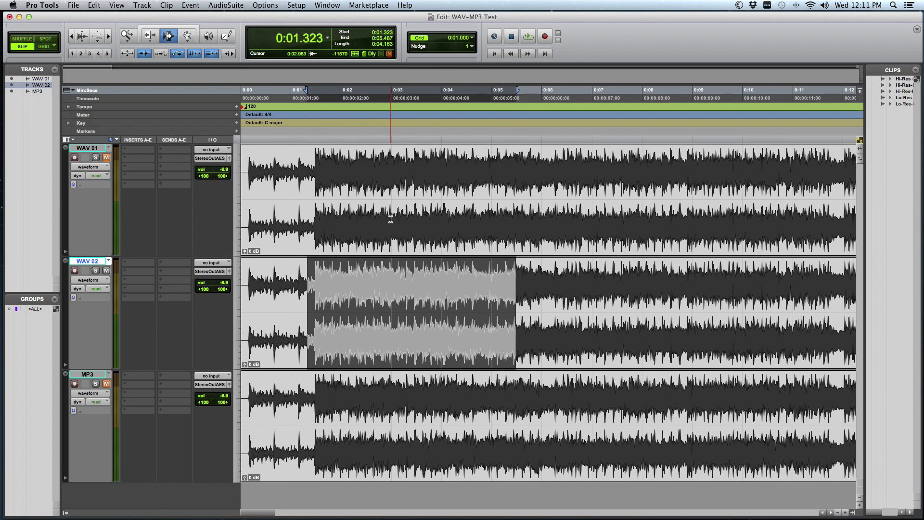
# Step: Play from WAV 02's start at 0:00.124, muting WAV 01 mid-playback, then stop and zoom back in
pyautogui.click(390, 219)
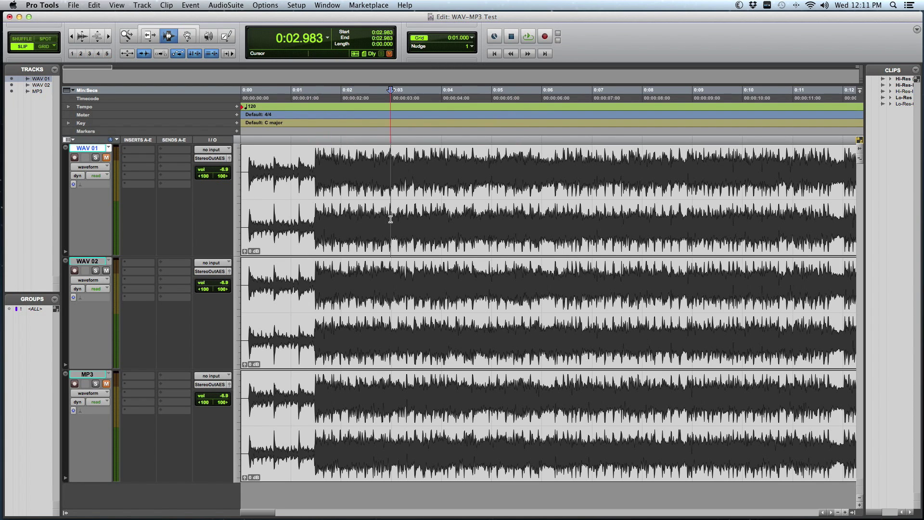
pyautogui.click(248, 275)
pyautogui.press('space')
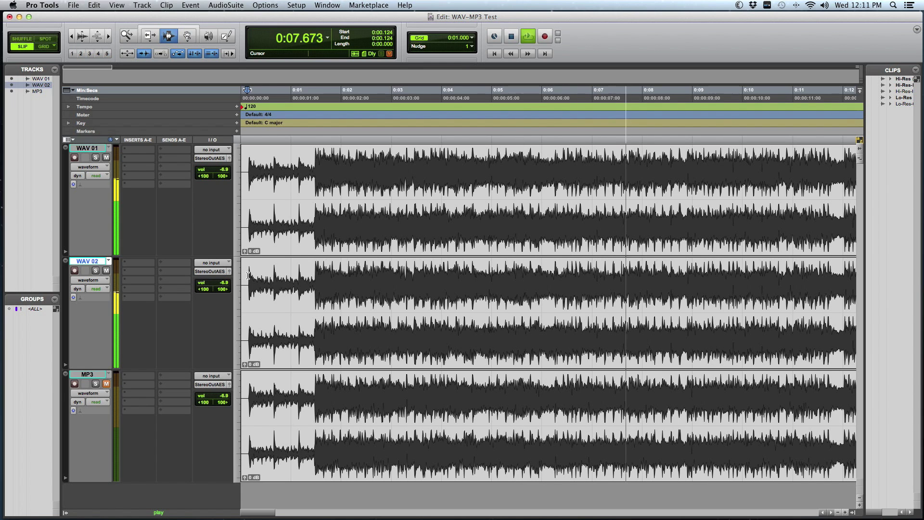
pyautogui.hotkey('shift', 'm')
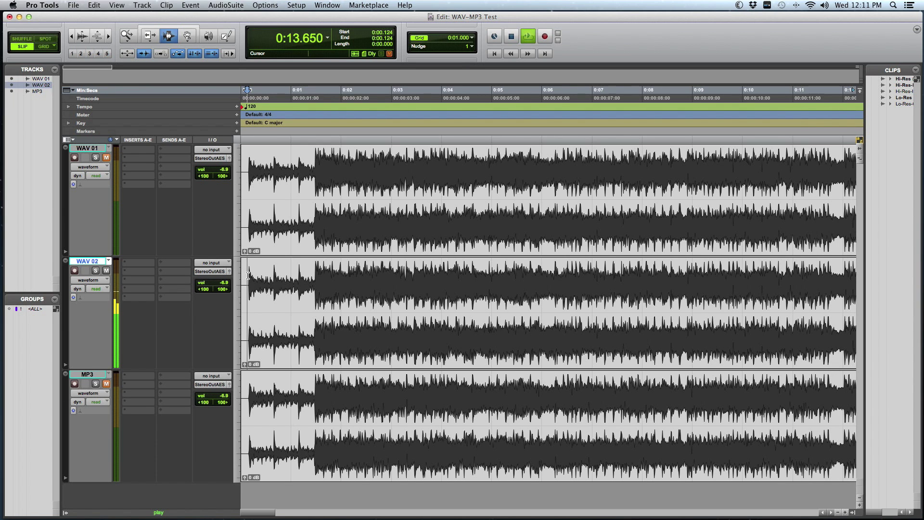
pyautogui.press('r')
pyautogui.press('r')
pyautogui.press('r')
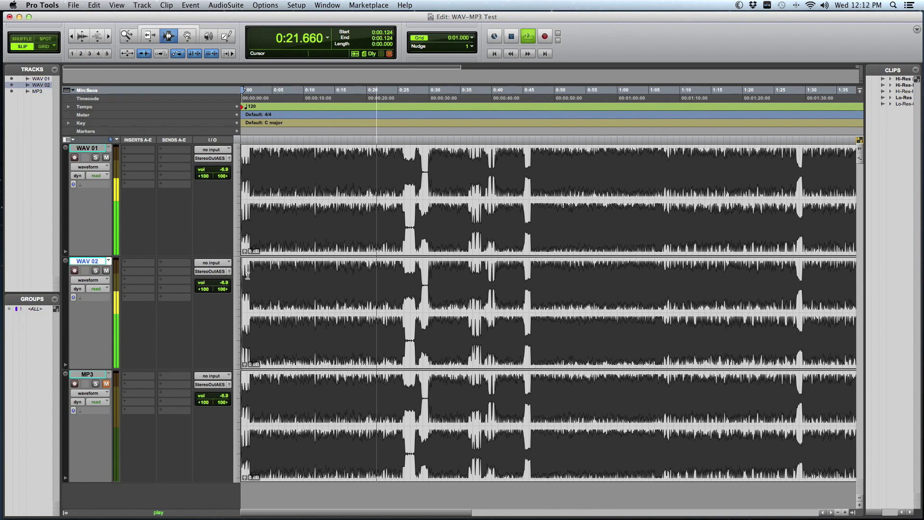
pyautogui.press('space')
pyautogui.press('super+bracketright')
pyautogui.press('super+bracketright')
pyautogui.press('super+bracketright')
pyautogui.press('super+bracketright')
pyautogui.press('super+bracketright')
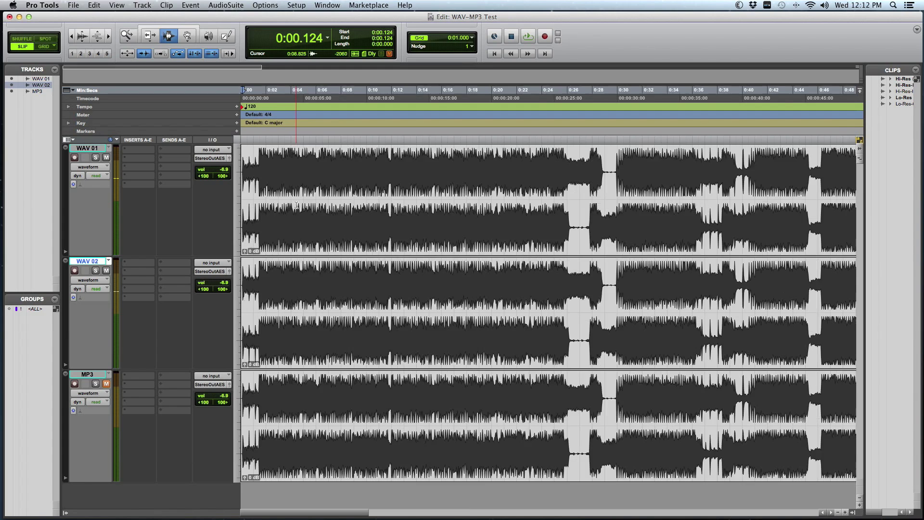
pyautogui.click(355, 226)
pyautogui.moveTo(355, 227); pyautogui.dragTo(447, 227)
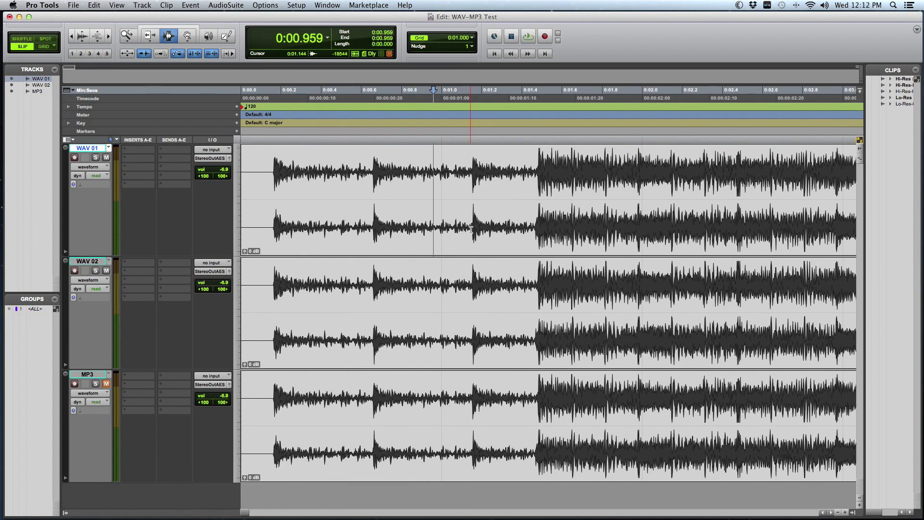
pyautogui.click(485, 227)
pyautogui.click(497, 227)
pyautogui.press('super+bracketright')
pyautogui.press('super+bracketright')
pyautogui.press('super+bracketright')
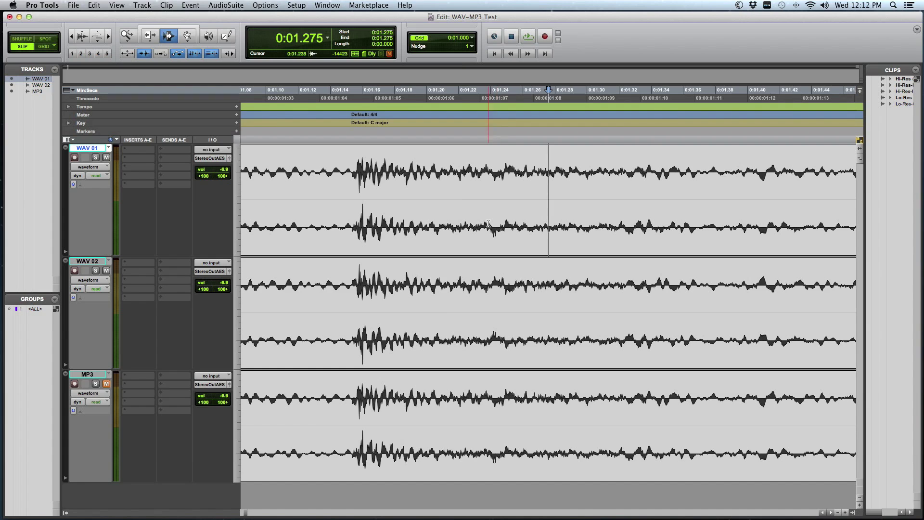
pyautogui.click(653, 218)
pyautogui.press('super+bracketright')
pyautogui.press('super+bracketright')
pyautogui.press('super+bracketright')
pyautogui.press('super+bracketright')
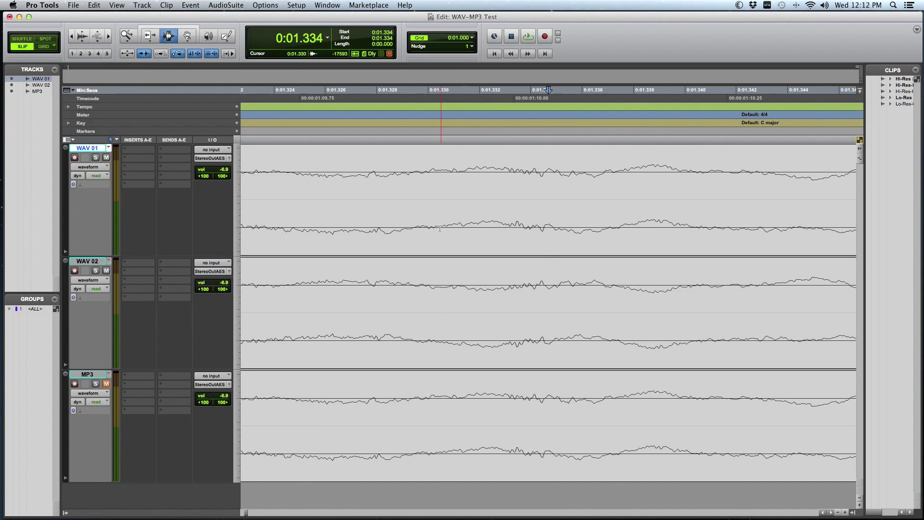
pyautogui.press('super+bracketleft')
pyautogui.moveTo(488, 227); pyautogui.dragTo(521, 225)
pyautogui.moveTo(489, 289); pyautogui.dragTo(543, 313)
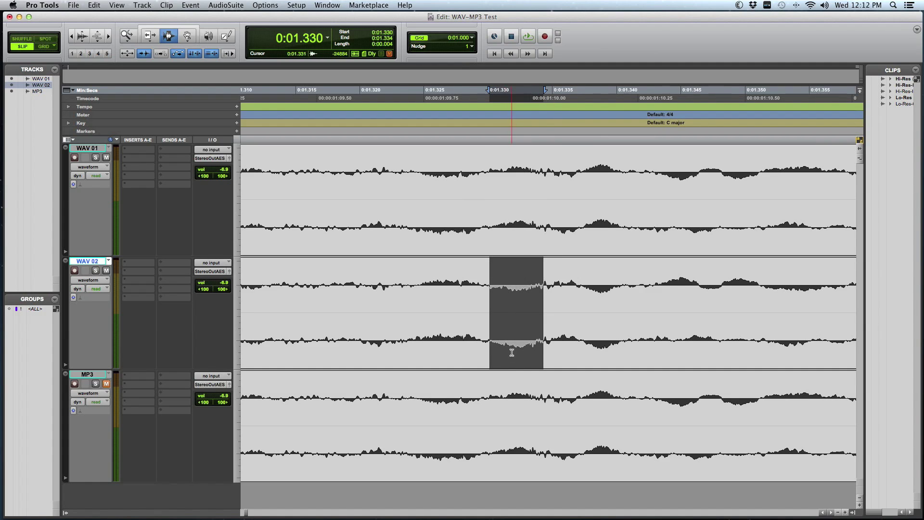
pyautogui.click(505, 289)
pyautogui.click(519, 278)
pyautogui.press('super+bracketright')
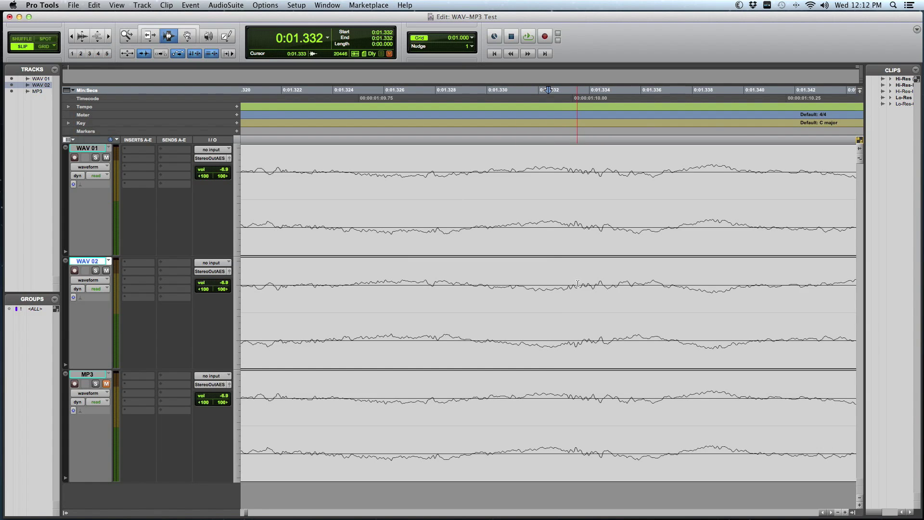
pyautogui.press('super+bracketleft')
pyautogui.press('super+bracketleft')
pyautogui.press('super+bracketleft')
pyautogui.press('super+bracketleft')
pyautogui.press('super+bracketleft')
pyautogui.press('super+bracketleft')
pyautogui.press('super+bracketleft')
pyautogui.press('super+bracketleft')
pyautogui.press('super+bracketleft')
pyautogui.press('super+bracketleft')
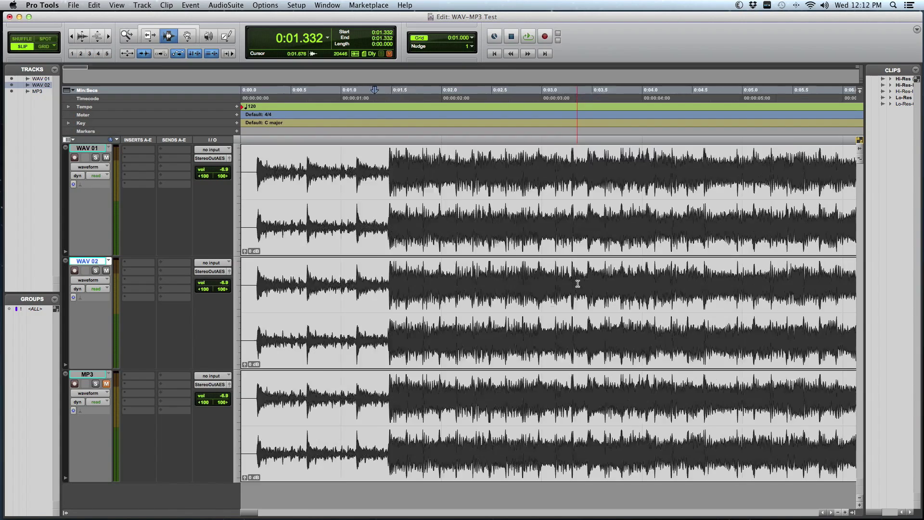
pyautogui.press('super+bracketright')
pyautogui.press('super+bracketright')
pyautogui.press('super+bracketright')
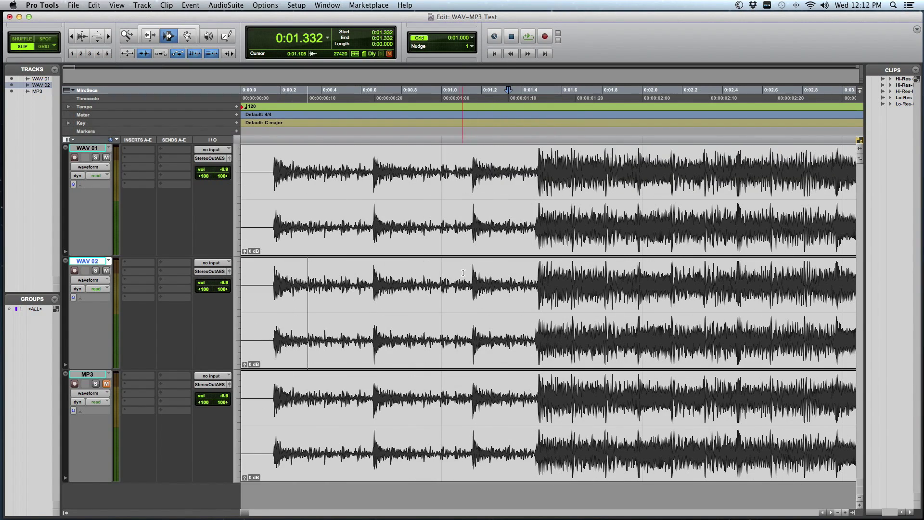
pyautogui.click(437, 280)
pyautogui.click(454, 274)
pyautogui.press('super+bracketright')
pyautogui.press('super+bracketright')
pyautogui.click(548, 283)
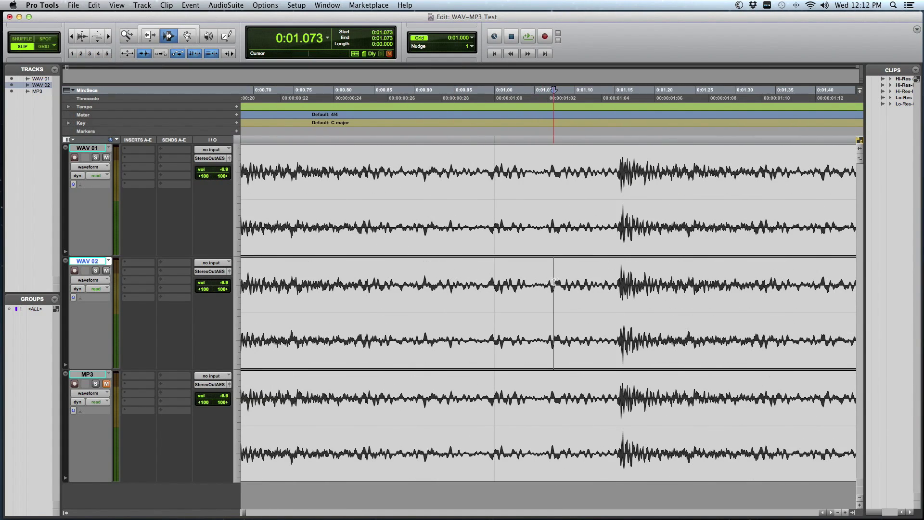
pyautogui.click(561, 283)
pyautogui.press('super+bracketright')
pyautogui.press('super+bracketright')
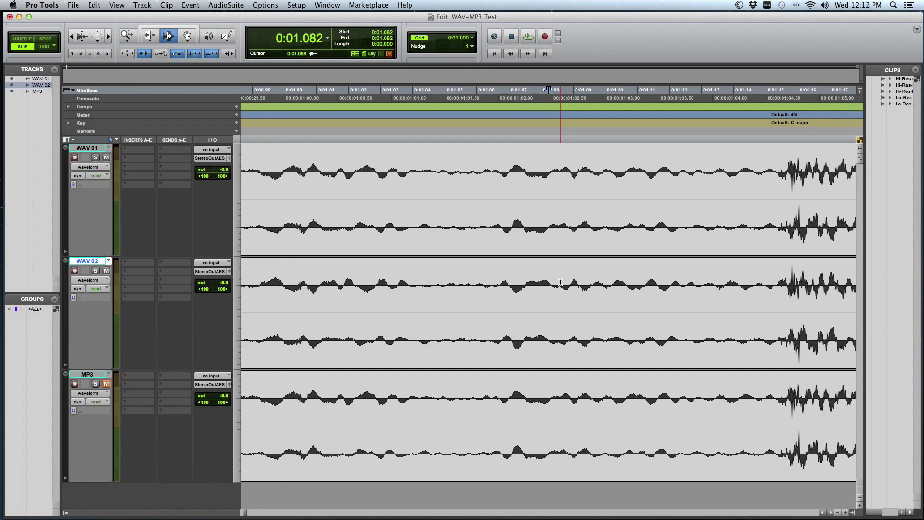
pyautogui.hscroll(10, 560, 283)
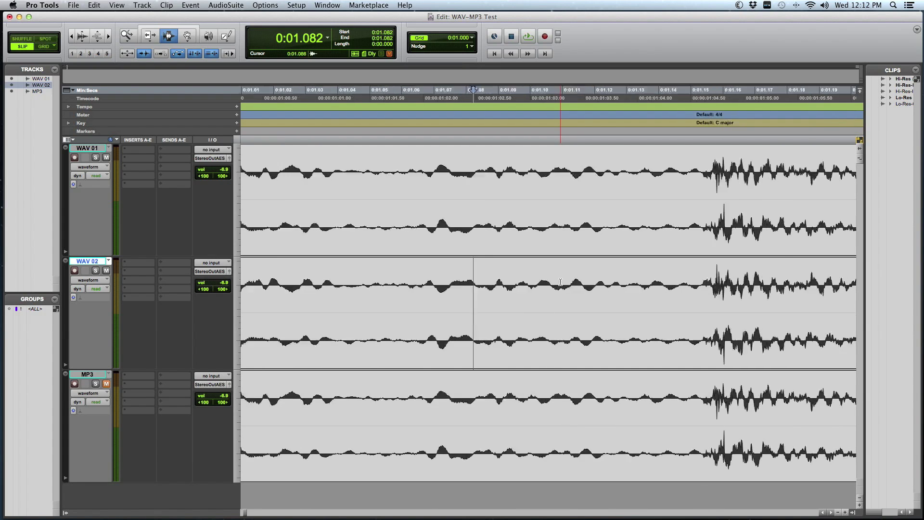
pyautogui.click(508, 281)
pyautogui.click(484, 288)
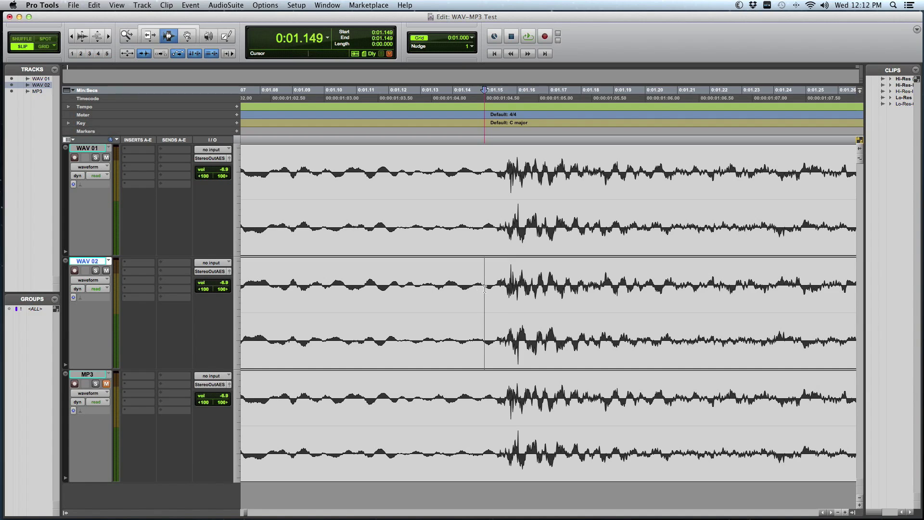
pyautogui.click(512, 282)
pyautogui.press('super+bracketright')
pyautogui.press('super+bracketright')
pyautogui.press('super+bracketright')
pyautogui.press('super+bracketright')
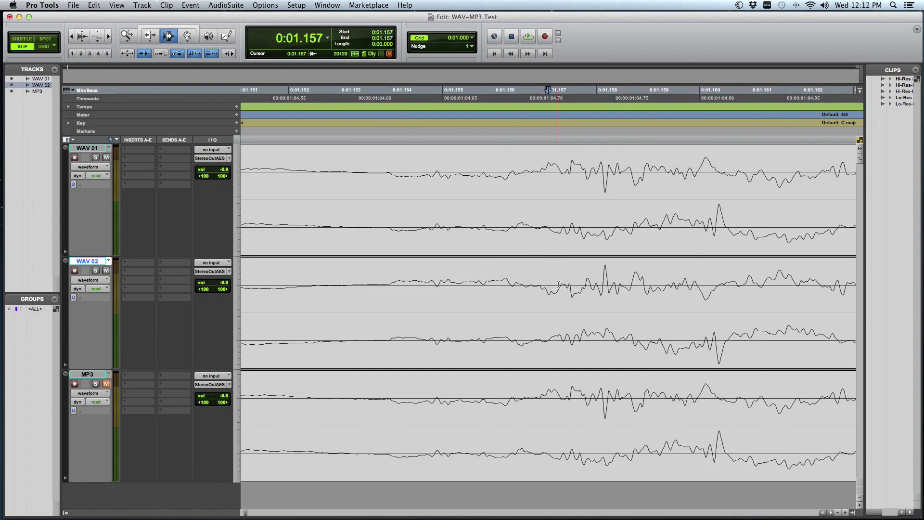
pyautogui.press('super+bracketright')
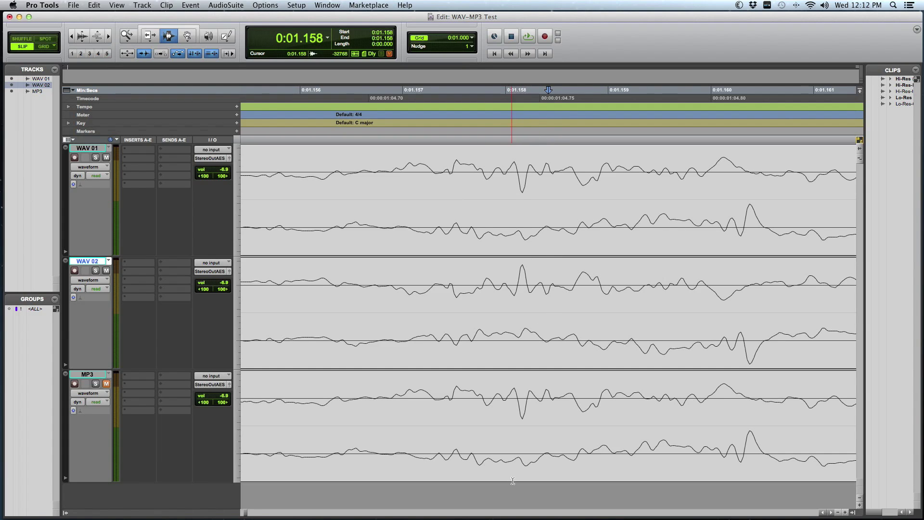
pyautogui.moveTo(516, 407); pyautogui.dragTo(530, 411)
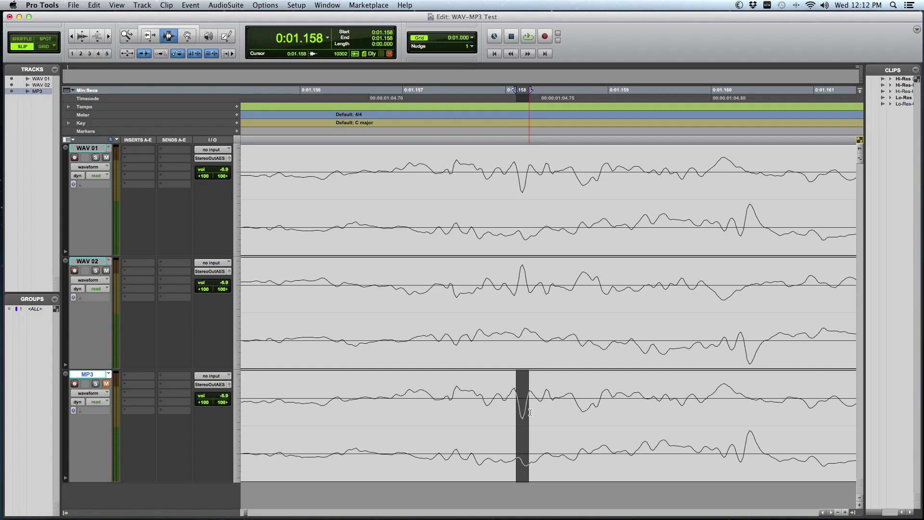
pyautogui.click(544, 409)
pyautogui.moveTo(557, 407); pyautogui.dragTo(495, 410)
pyautogui.click(479, 410)
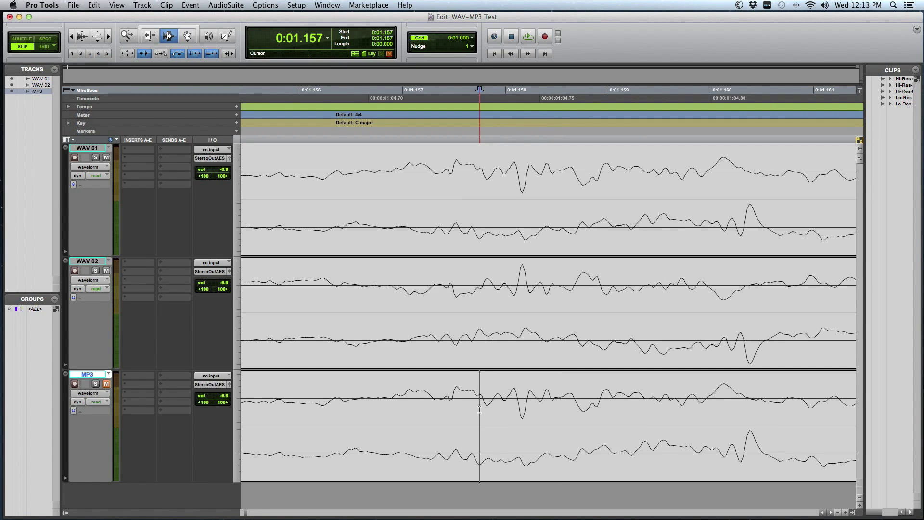
pyautogui.press('super+bracketleft')
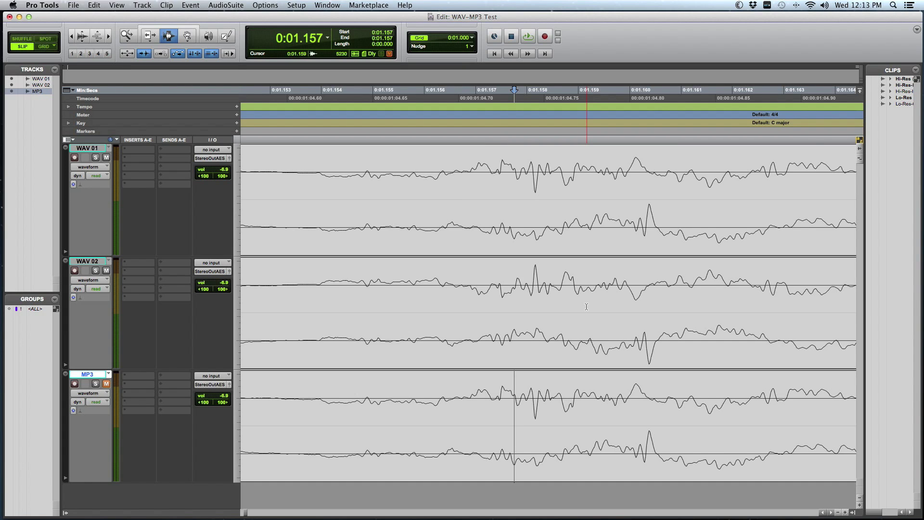
pyautogui.press('super+bracketleft')
pyautogui.press('super+bracketleft')
pyautogui.press('super+bracketleft')
pyautogui.press('super+bracketleft')
pyautogui.press('super+bracketleft')
pyautogui.press('super+bracketleft')
pyautogui.press('super+bracketleft')
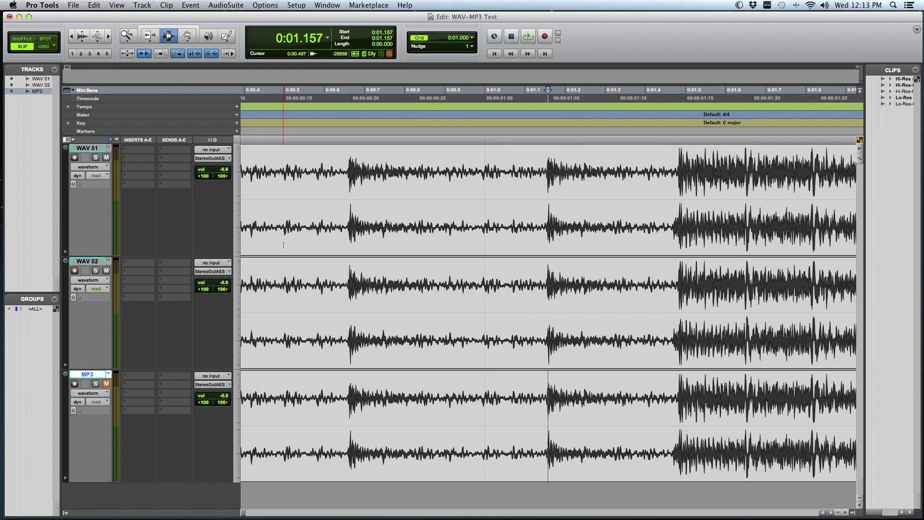
pyautogui.press('super+bracketleft')
pyautogui.press('super+bracketleft')
# Step: Delete the WAV 01 track through its right-click Delete command and confirm
pyautogui.moveTo(392, 318); pyautogui.dragTo(635, 317)
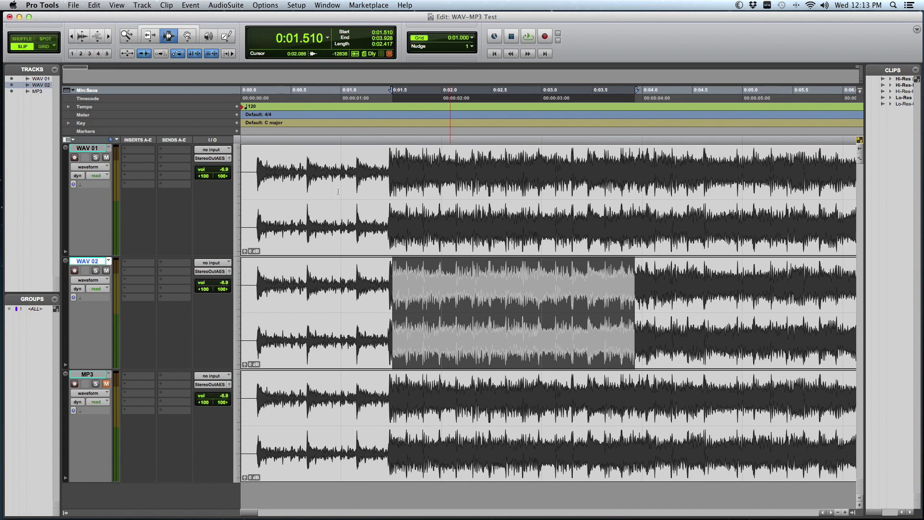
pyautogui.click(97, 149)
pyautogui.rightClick(95, 149)
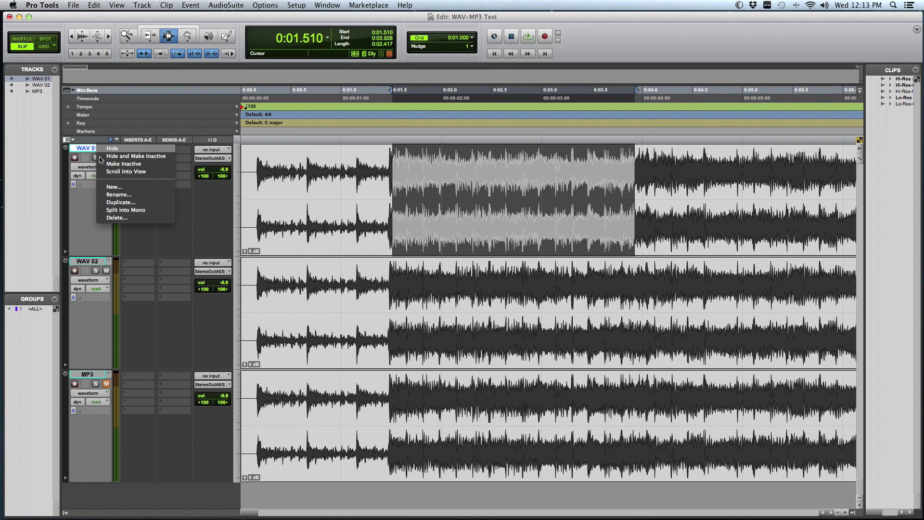
pyautogui.click(116, 217)
pyautogui.press('Return')
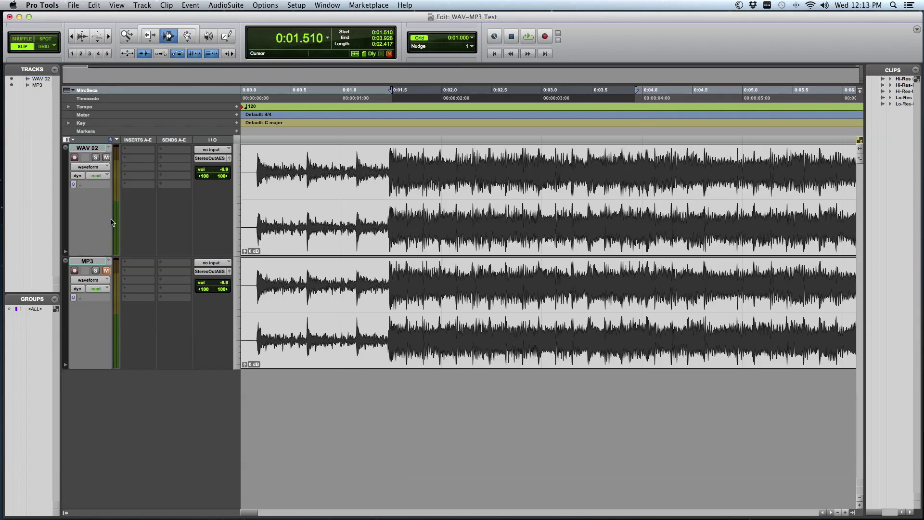
# Step: Select 0:01.376 to 0:03.530 on WAV 02, then clear the selection
pyautogui.click(339, 202)
pyautogui.click(373, 202)
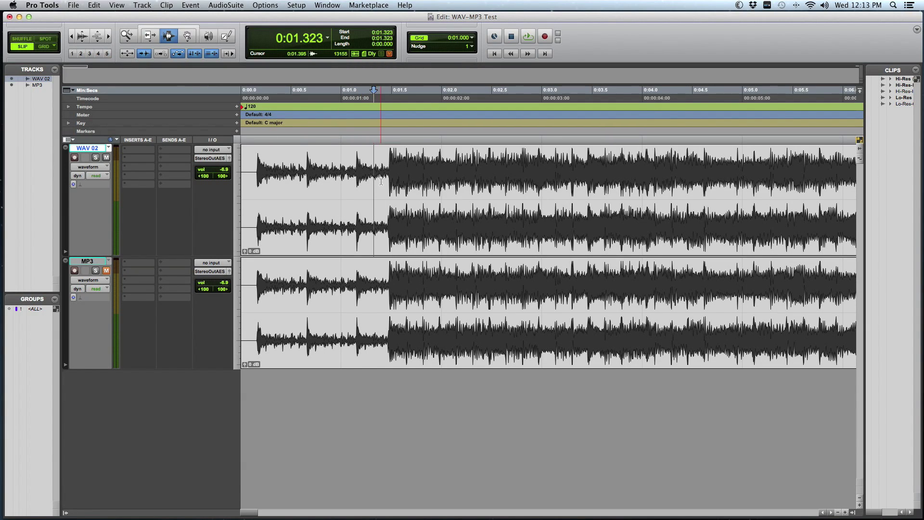
pyautogui.click(389, 182)
pyautogui.moveTo(380, 183); pyautogui.dragTo(596, 192)
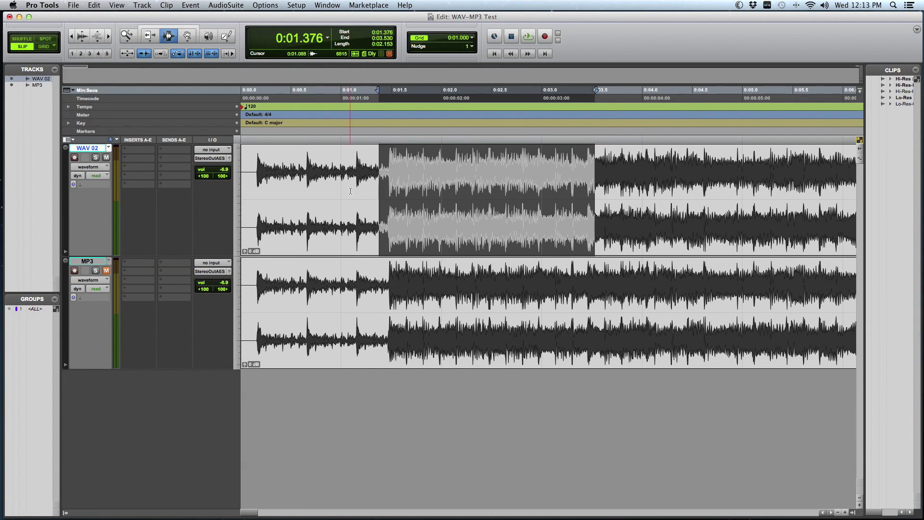
pyautogui.click(374, 191)
# Step: Zoom to sample level at 0:01.485 to check WAV 02 lines up with MP3
pyautogui.click(389, 185)
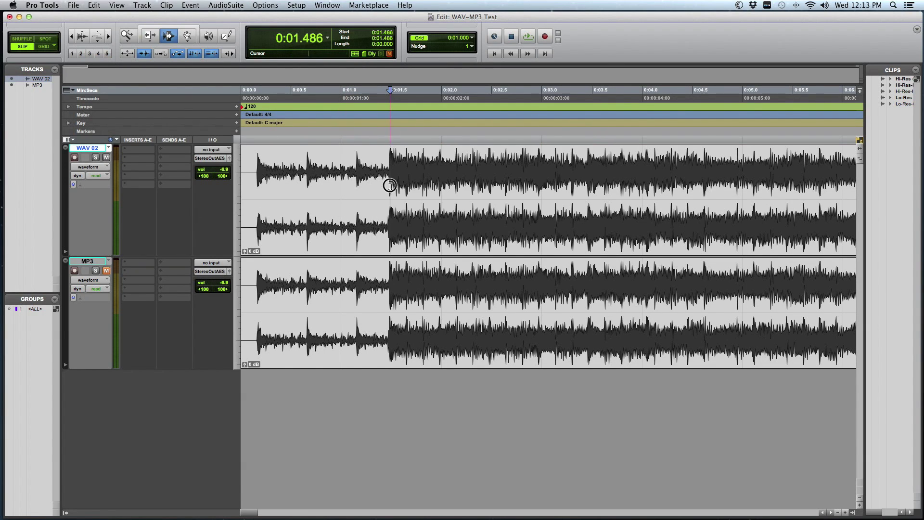
pyautogui.click(380, 310)
pyautogui.click(392, 226)
pyautogui.click(389, 183)
pyautogui.press('super+bracketright')
pyautogui.press('super+bracketright')
pyautogui.press('super+bracketright')
pyautogui.press('super+bracketright')
pyautogui.press('super+bracketright')
pyautogui.press('super+bracketright')
pyautogui.press('super+bracketright')
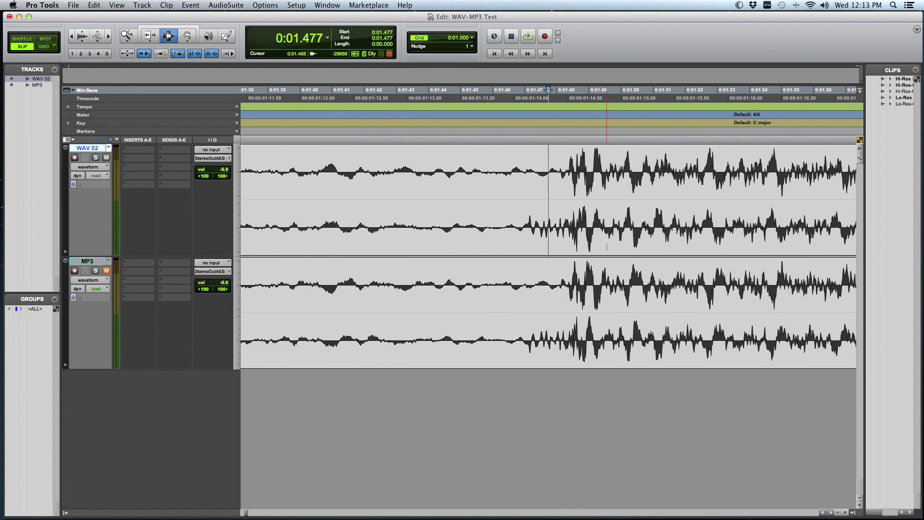
pyautogui.click(645, 249)
pyautogui.press('super+bracketright')
pyautogui.press('super+bracketright')
pyautogui.press('super+bracketright')
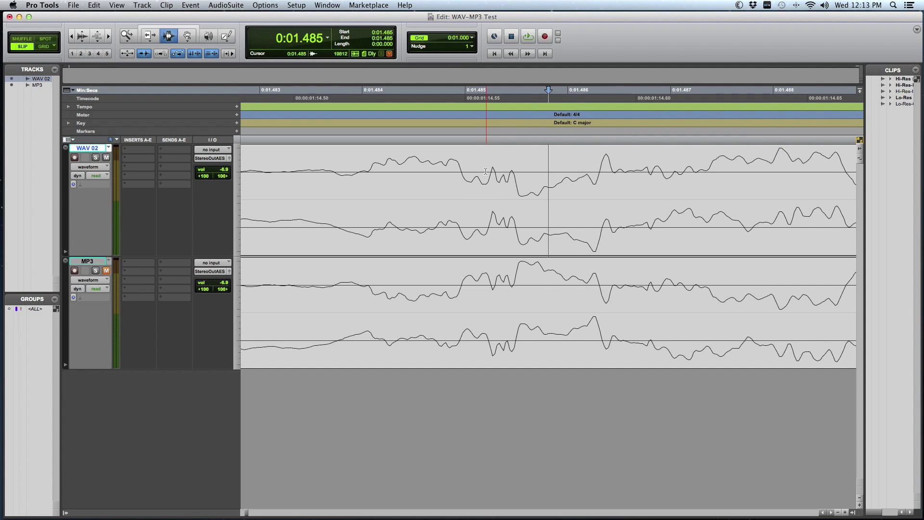
# Step: Zoom back out step by step until the first 24 seconds are shown
pyautogui.press('super+bracketleft')
pyautogui.press('super+bracketleft')
pyautogui.press('super+bracketleft')
pyautogui.press('super+bracketleft')
pyautogui.press('super+bracketleft')
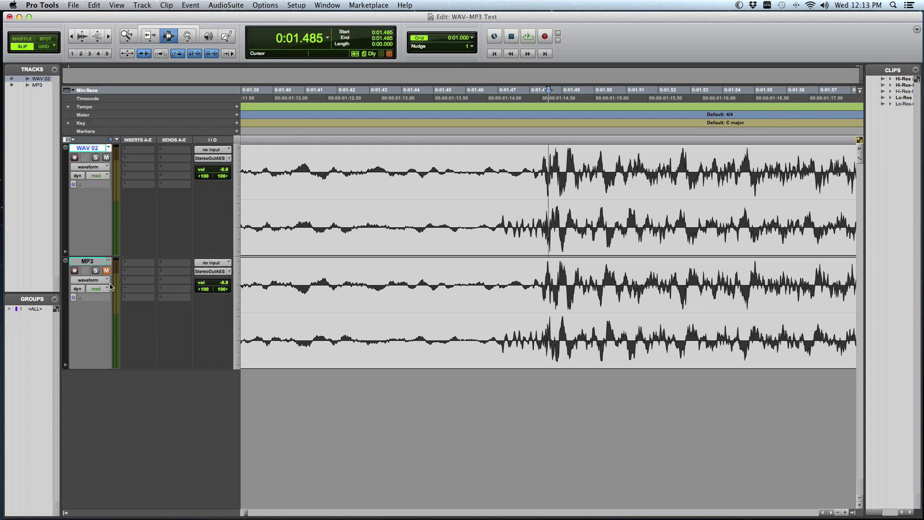
pyautogui.press('super+bracketleft')
pyautogui.press('super+bracketleft')
pyautogui.press('super+bracketleft')
pyautogui.press('super+bracketleft')
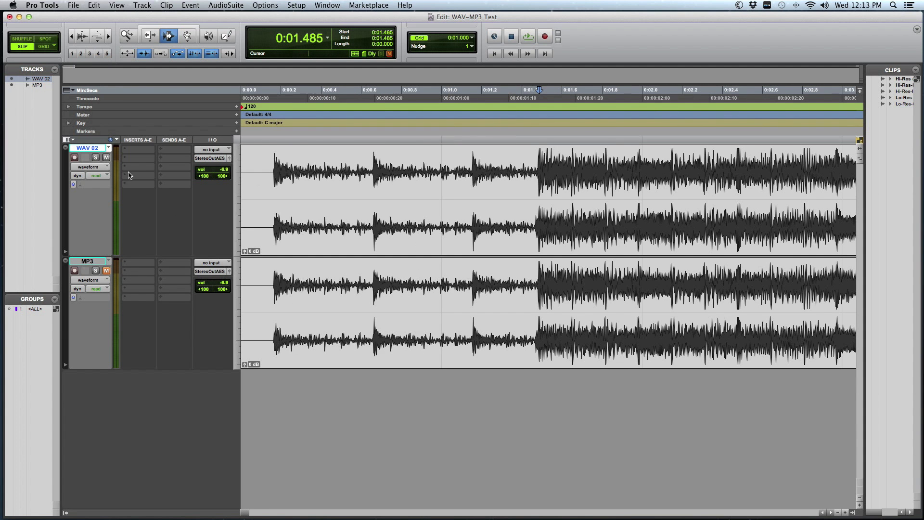
pyautogui.press('super+bracketleft')
pyautogui.press('super+bracketleft')
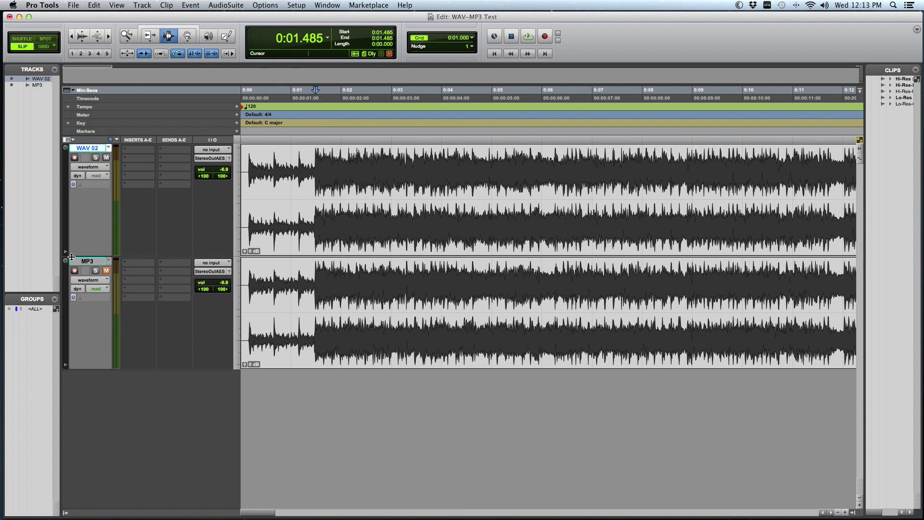
pyautogui.press('super+bracketleft')
# Step: Play from 0:00.000 alternating between hearing only WAV 02 and only MP3, then stop and zoom in
pyautogui.press('Return')
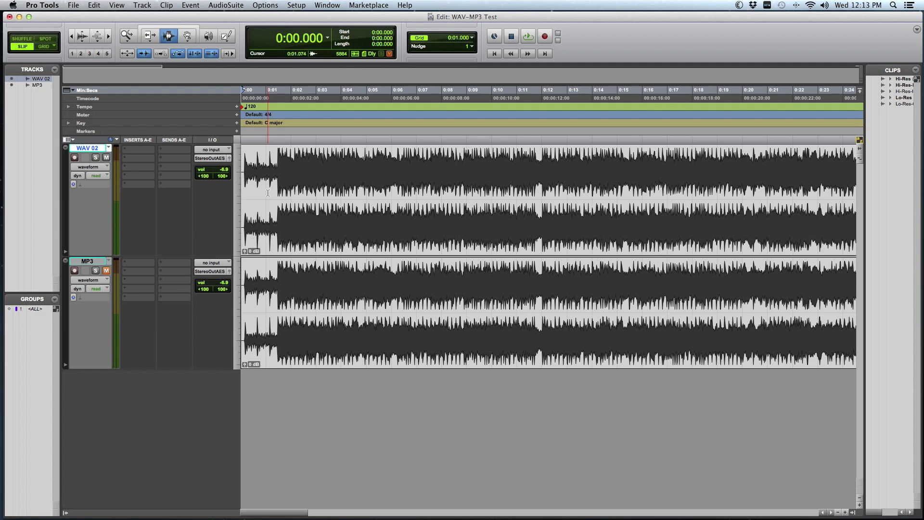
pyautogui.press('space')
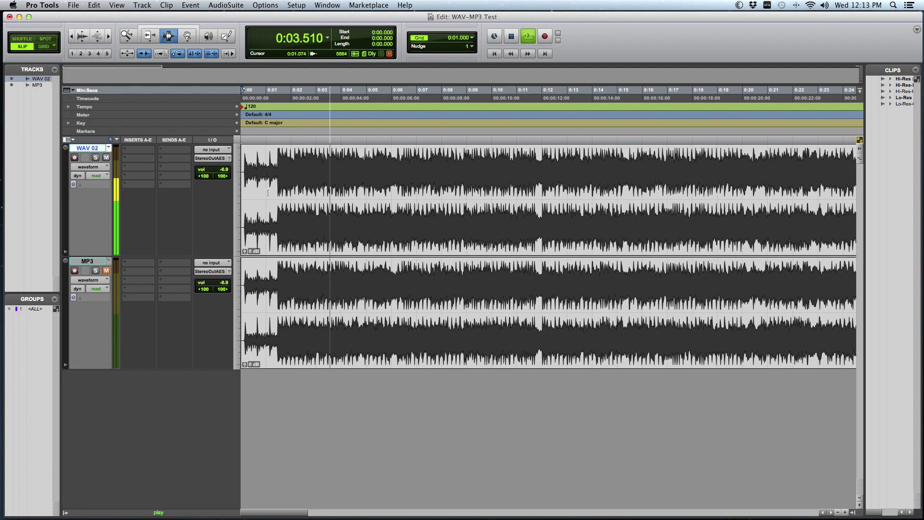
pyautogui.hotkey('shift', 'm')
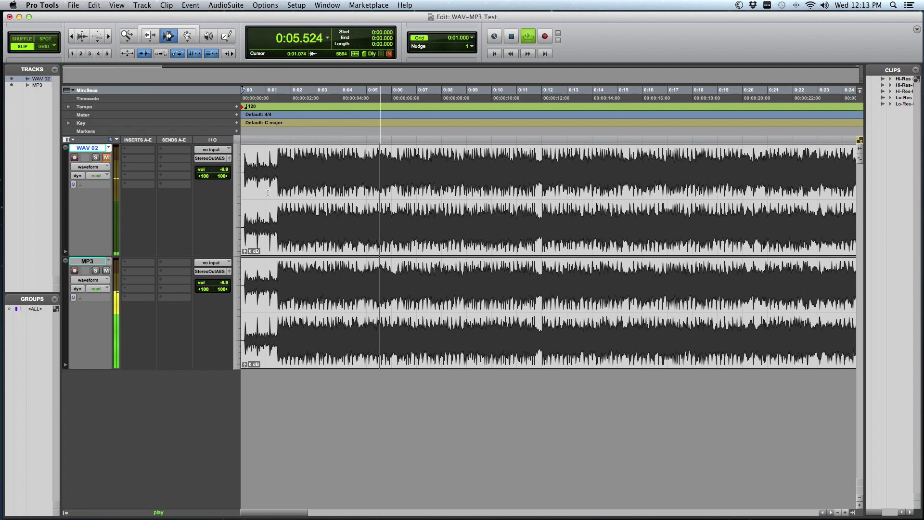
pyautogui.hotkey('shift', 'm')
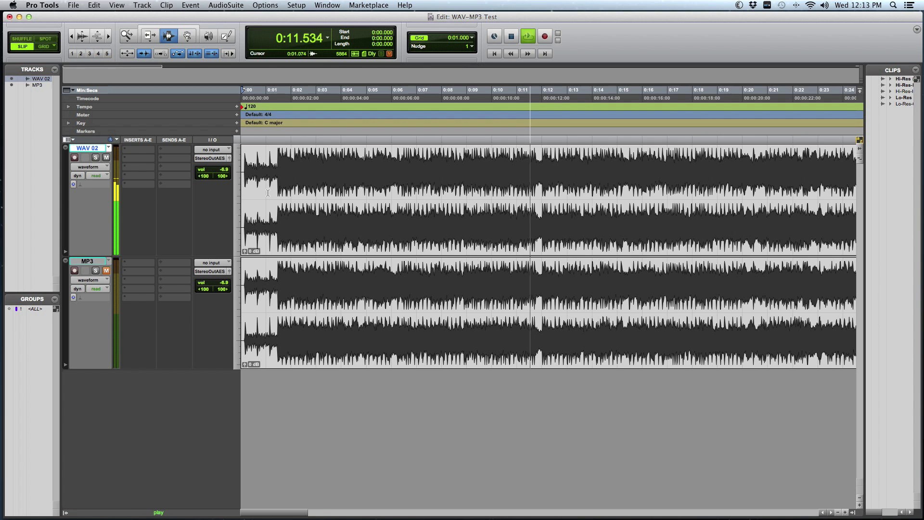
pyautogui.hotkey('shift', 'm')
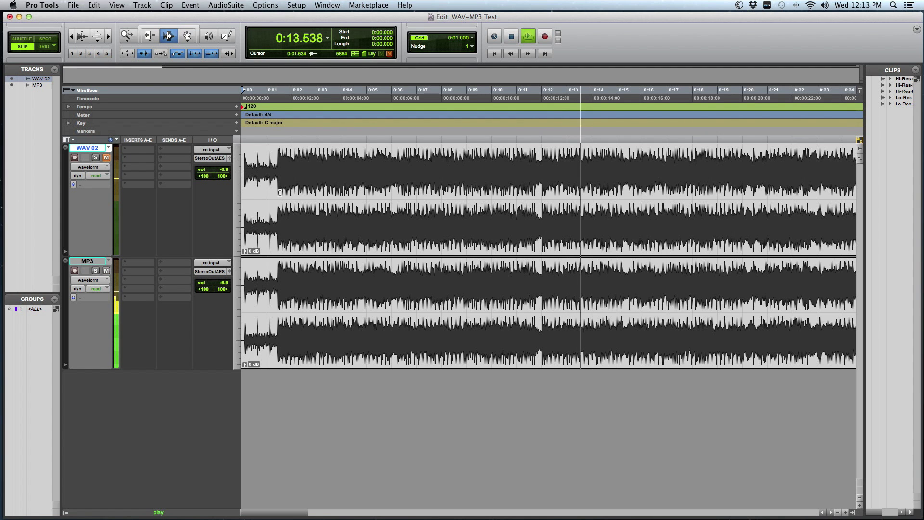
pyautogui.press('space')
pyautogui.press('super+bracketright')
pyautogui.press('super+bracketright')
pyautogui.press('super+bracketright')
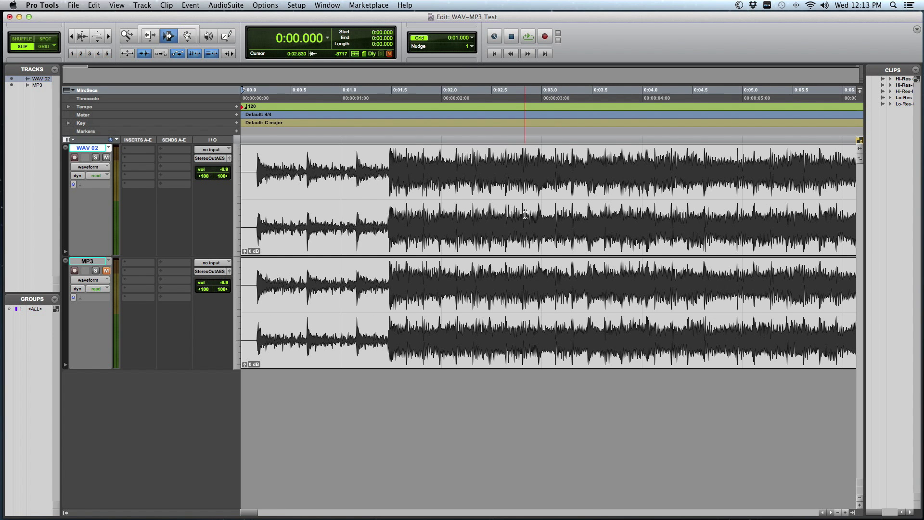
pyautogui.click(544, 223)
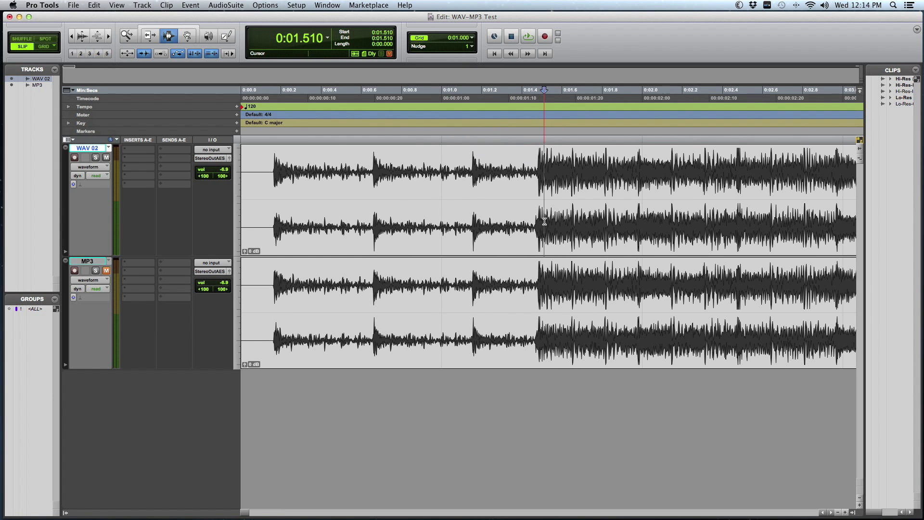
pyautogui.click(543, 222)
pyautogui.press('super+bracketright')
pyautogui.press('super+bracketright')
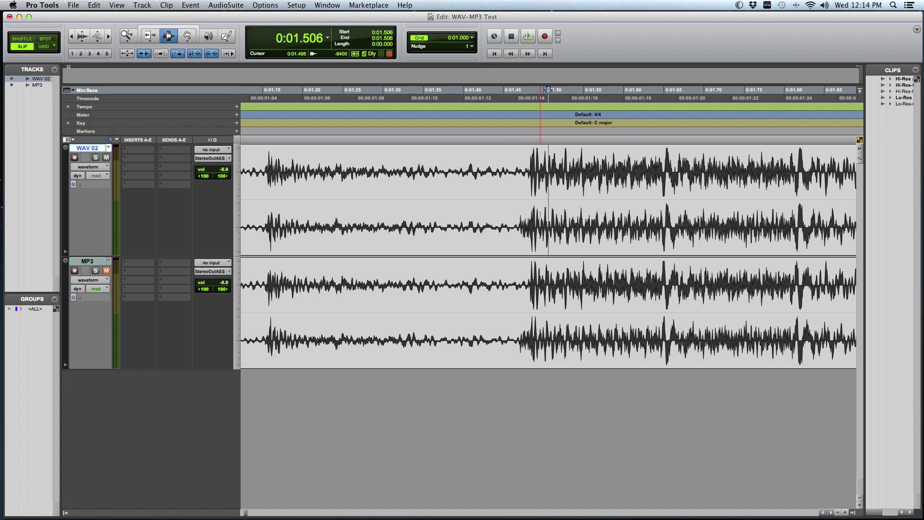
pyautogui.moveTo(548, 219); pyautogui.dragTo(517, 176)
pyautogui.press(';')
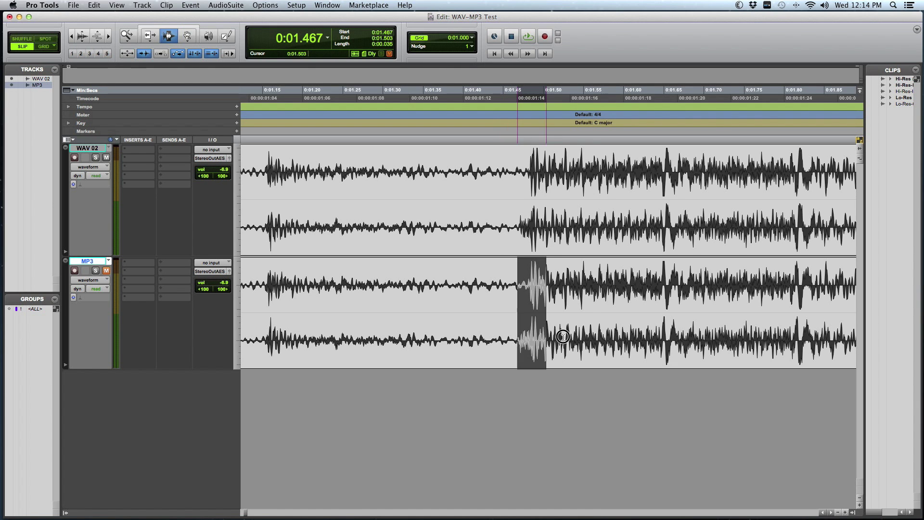
pyautogui.click(542, 291)
pyautogui.moveTo(597, 295); pyautogui.dragTo(620, 301)
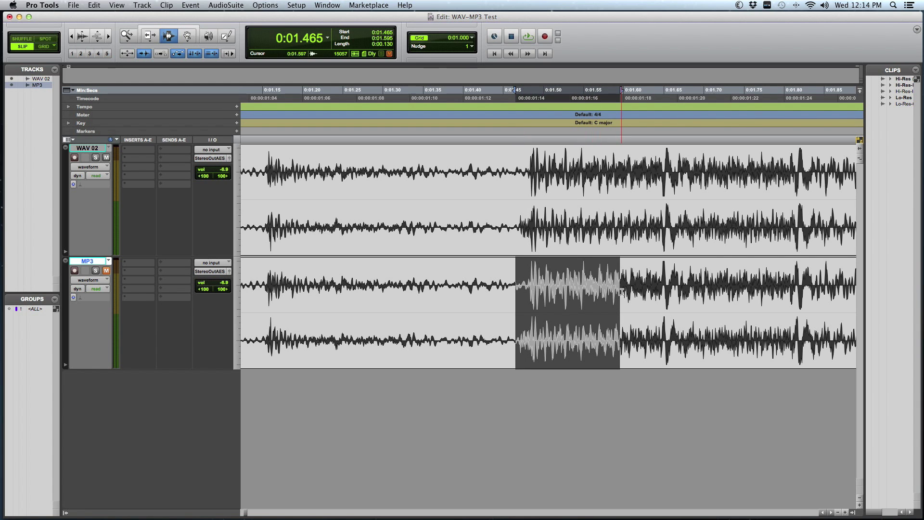
pyautogui.moveTo(660, 291); pyautogui.dragTo(727, 309)
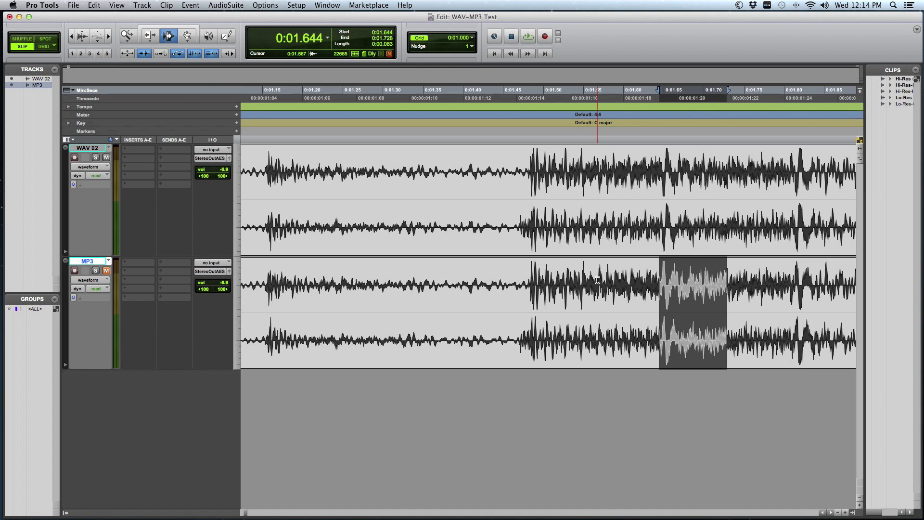
pyautogui.click(519, 283)
pyautogui.press('super+bracketleft')
pyautogui.press('super+bracketleft')
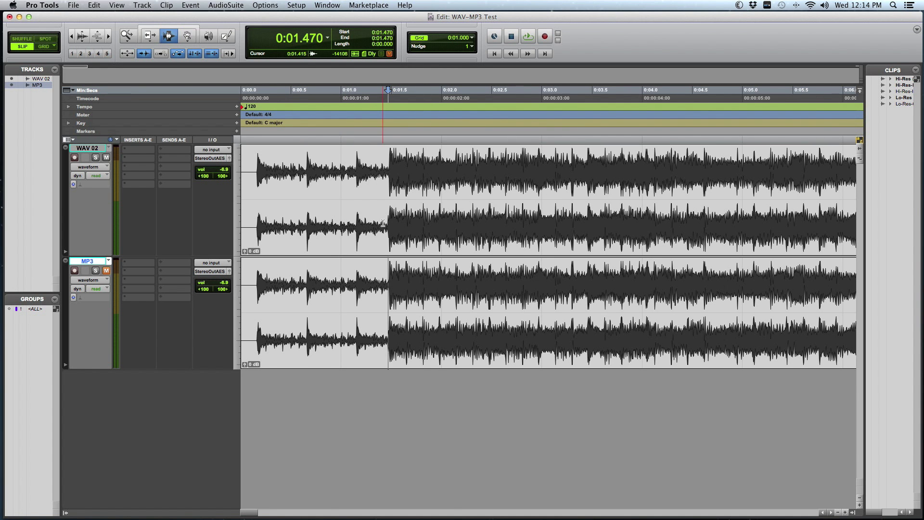
pyautogui.moveTo(355, 175); pyautogui.dragTo(659, 200)
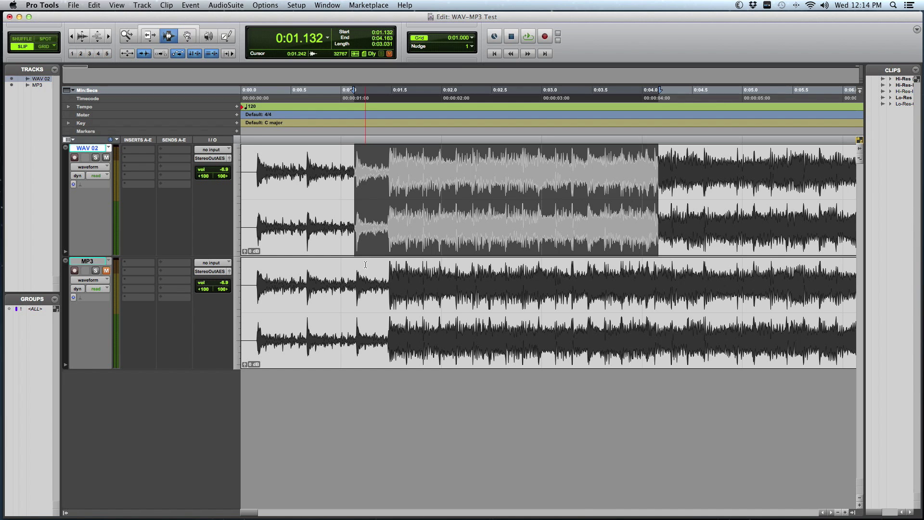
pyautogui.moveTo(369, 286); pyautogui.dragTo(709, 289)
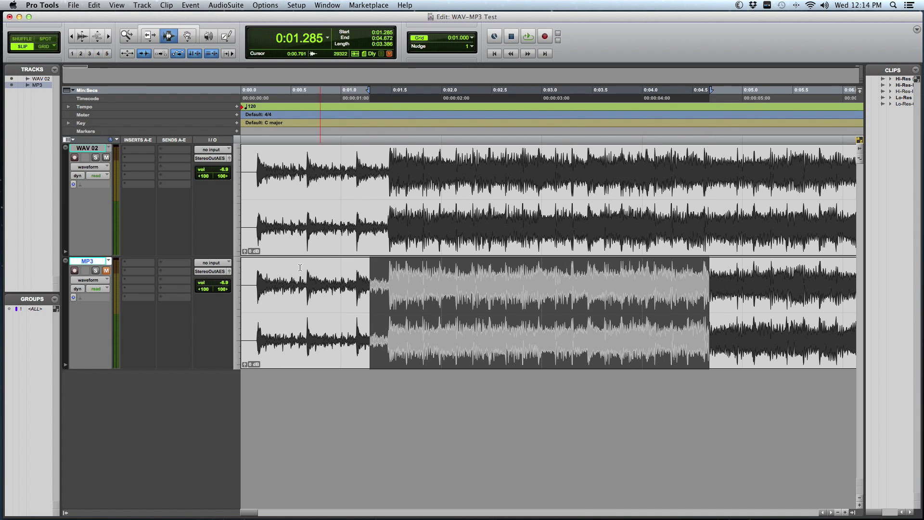
pyautogui.click(276, 289)
pyautogui.click(274, 204)
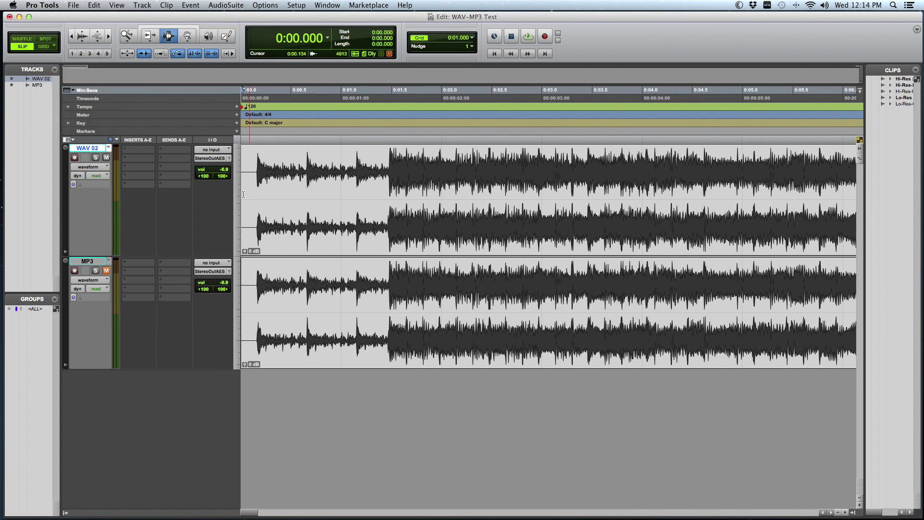
# Step: Play inverted WAV 02 with the MP3 from 0:00 to about 0:33.6, then frame the first three seconds
pyautogui.press('super+bracketleft')
pyautogui.press('space')
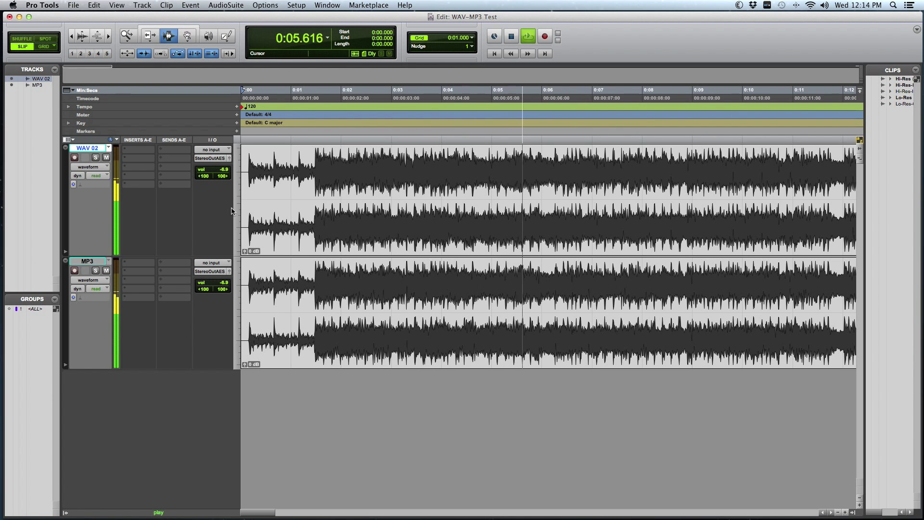
pyautogui.press('super+bracketleft')
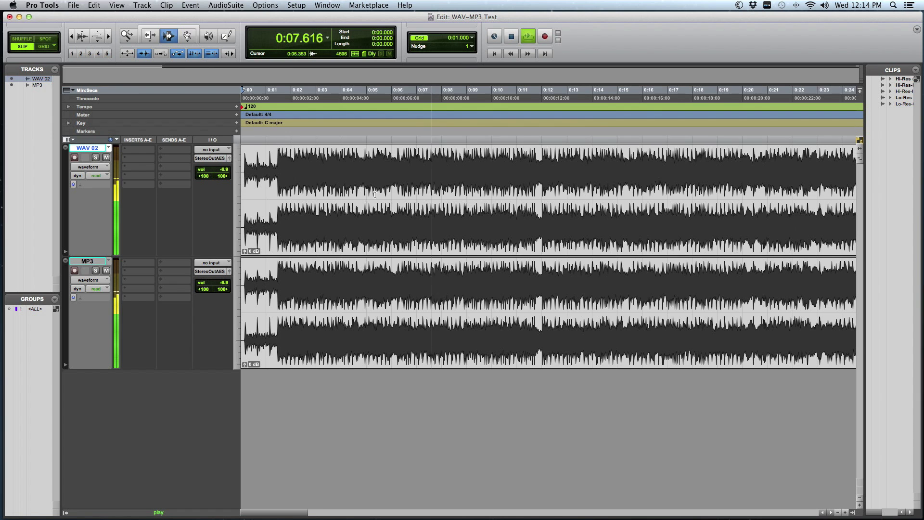
pyautogui.press('super+bracketright')
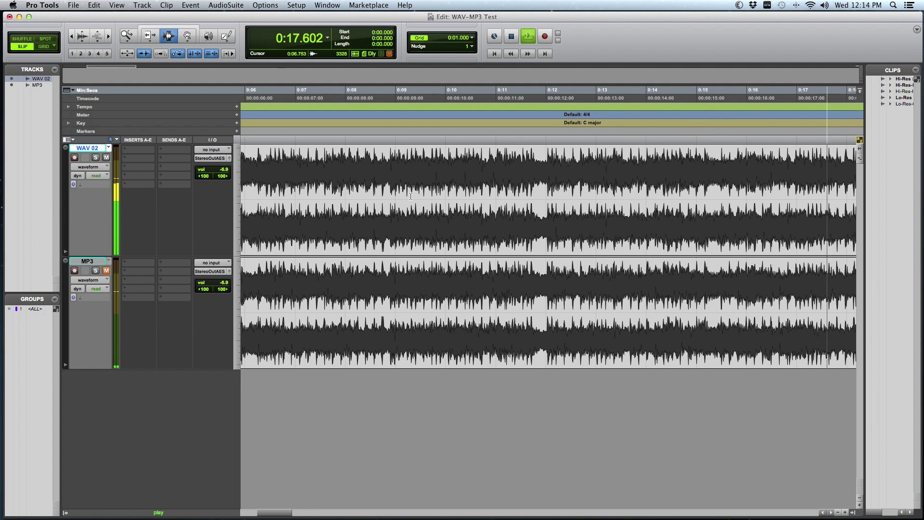
pyautogui.press('super+bracketleft')
pyautogui.press('super+bracketleft')
pyautogui.press('super+bracketleft')
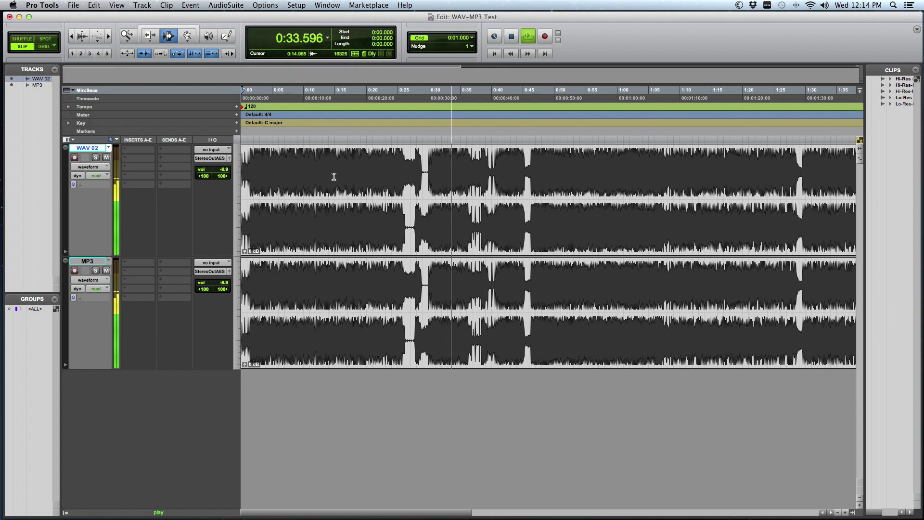
pyautogui.press('space')
pyautogui.press('super+bracketright')
pyautogui.press('super+bracketright')
pyautogui.press('super+bracketright')
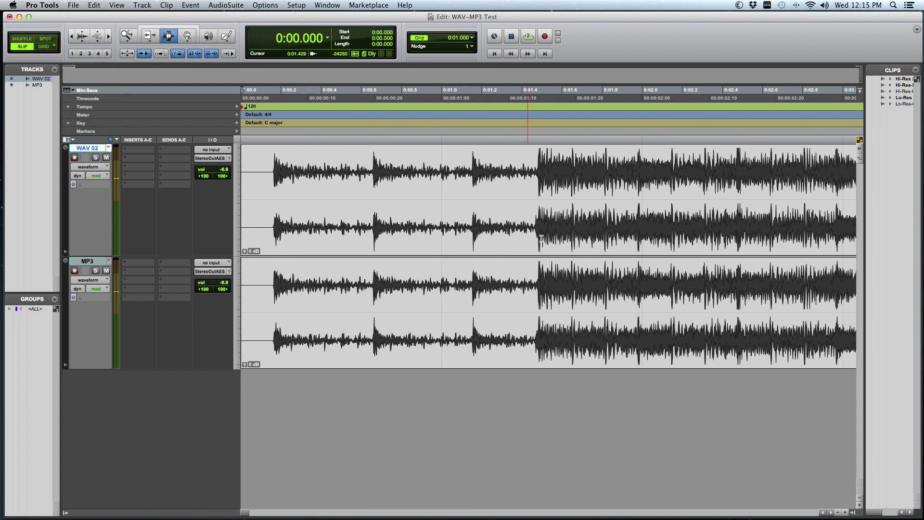
# Step: Try a brief MP3 selection, then zoom in on the quiet break near 26 seconds
pyautogui.moveTo(571, 296); pyautogui.dragTo(709, 303)
pyautogui.press('super+bracketleft')
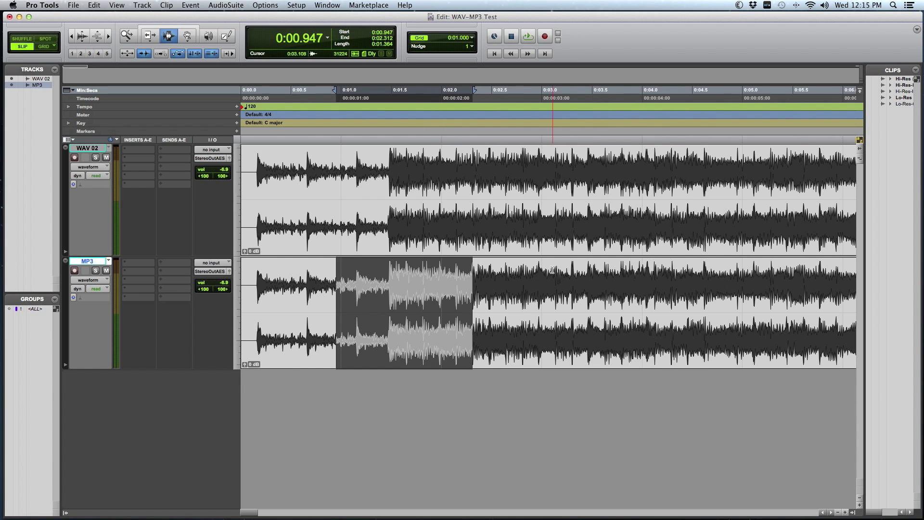
pyautogui.click(544, 287)
pyautogui.press('super+bracketleft')
pyautogui.press('super+bracketleft')
pyautogui.click(619, 290)
pyautogui.hscroll(5, 619, 289)
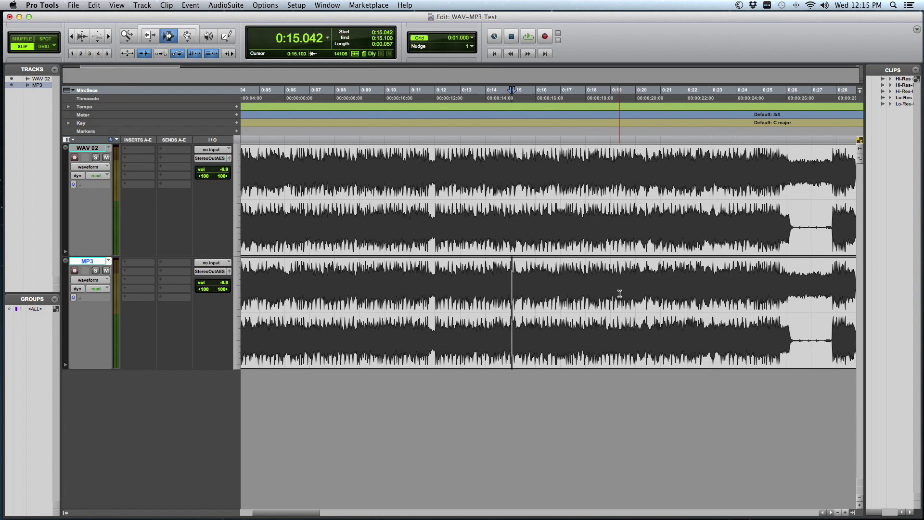
pyautogui.click(618, 288)
pyautogui.click(635, 284)
pyautogui.press('super+bracketright')
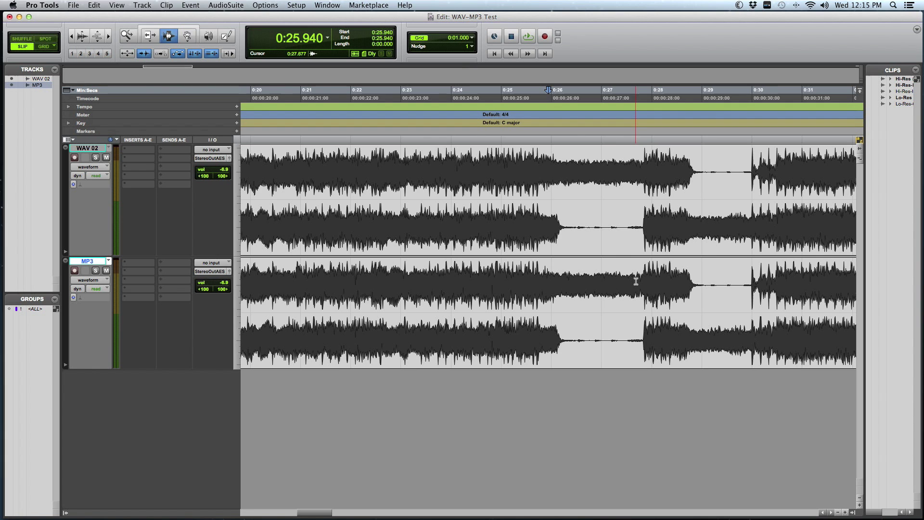
# Step: Scan the insertion point across the break between 0:23.312 and 0:28.991
pyautogui.click(468, 286)
pyautogui.press('super+bracketleft')
pyautogui.click(483, 284)
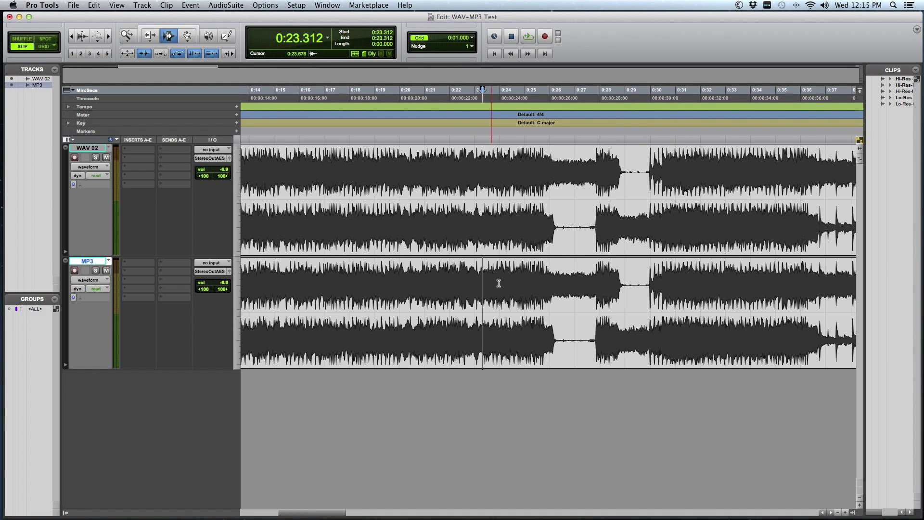
pyautogui.click(547, 282)
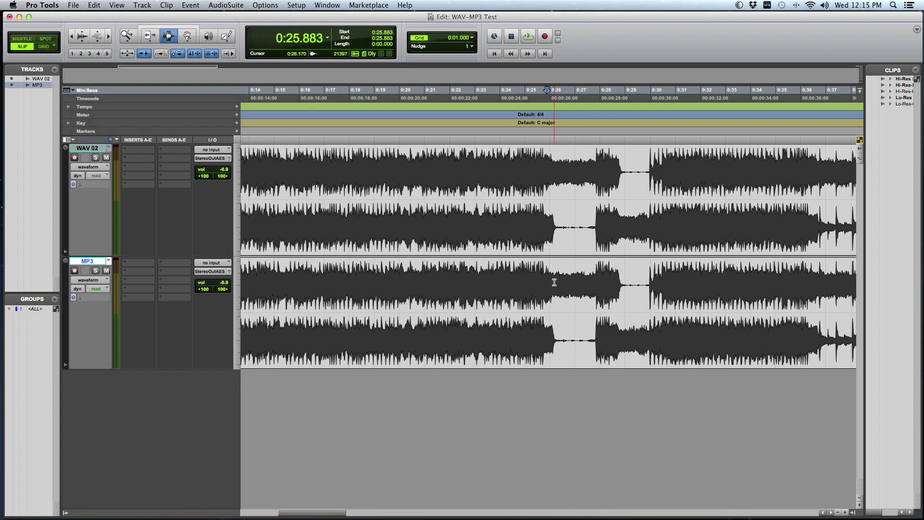
pyautogui.click(554, 282)
pyautogui.click(572, 280)
pyautogui.click(613, 285)
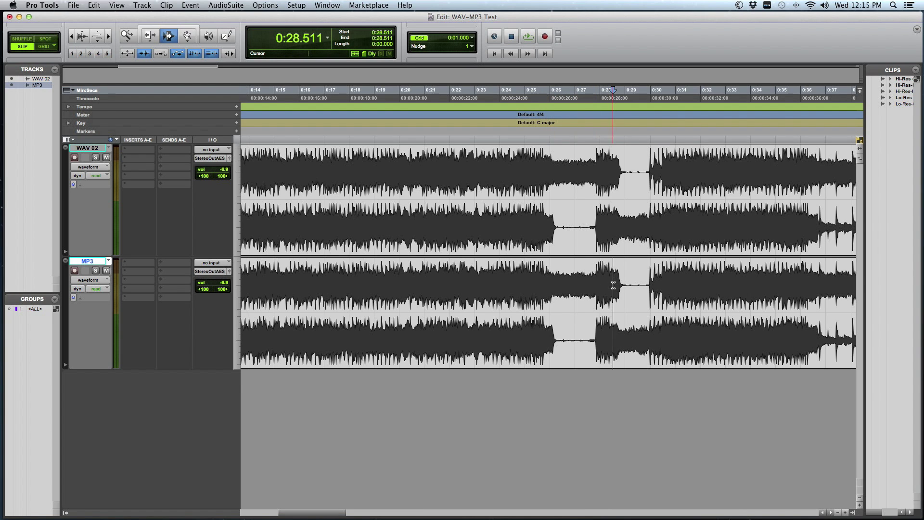
pyautogui.click(625, 288)
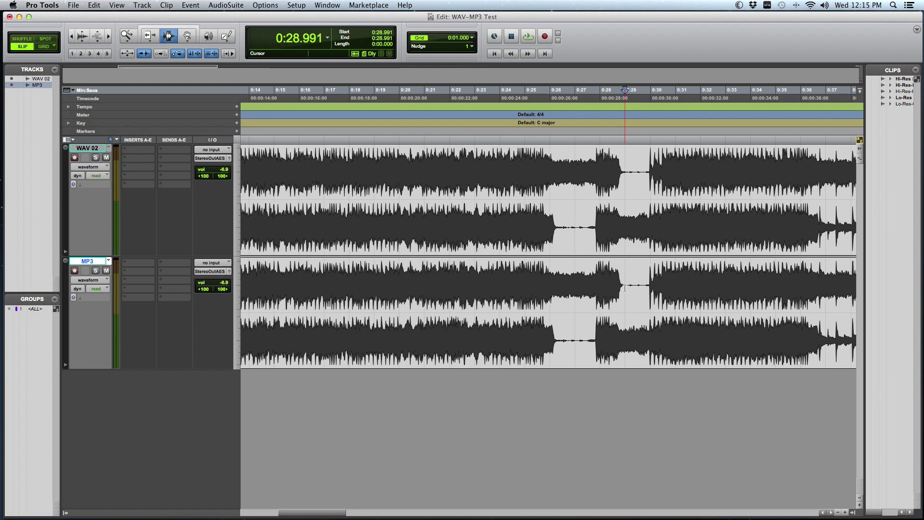
# Step: Replay the passage from 0:25.998 several times, muting the MP3 track once
pyautogui.click(549, 273)
pyautogui.press('space')
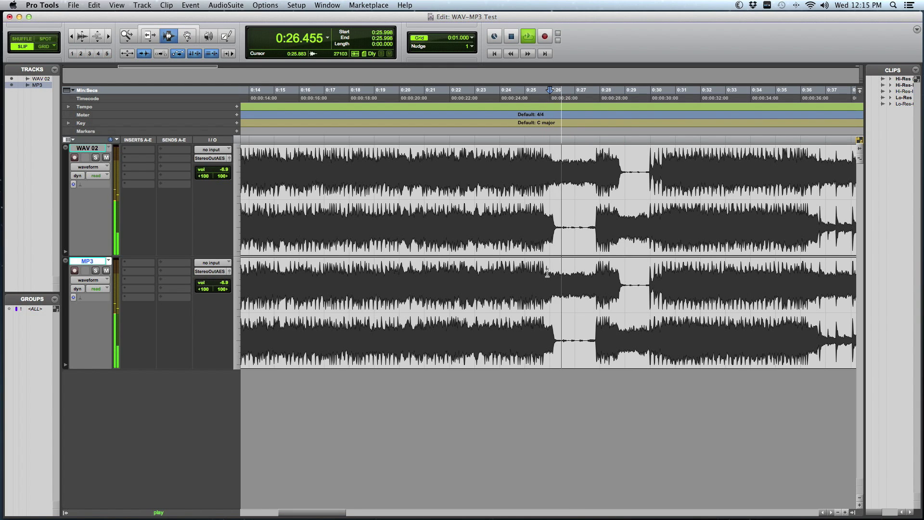
pyautogui.press('space')
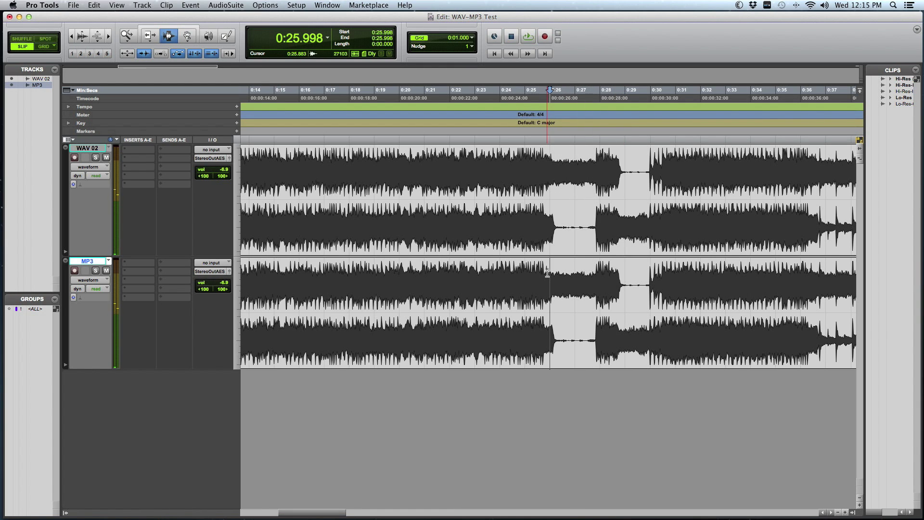
pyautogui.press('space')
pyautogui.hotkey('shift', 'm')
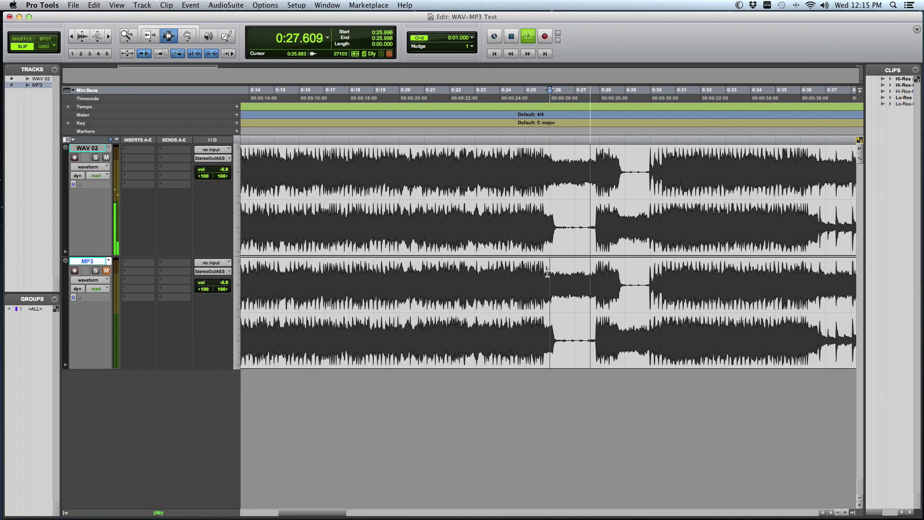
pyautogui.press('space')
pyautogui.press('space')
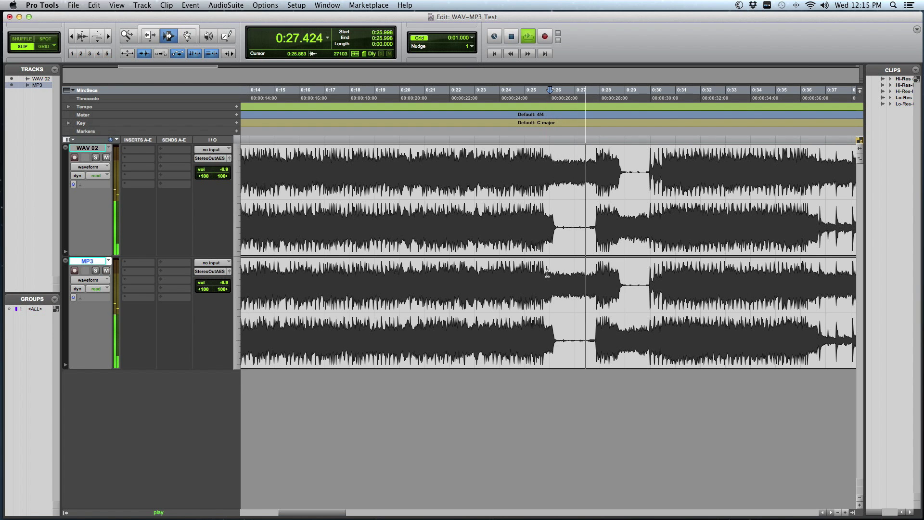
pyautogui.press('space')
pyautogui.hotkey('alt', 'a')
# Step: Save the session and zoom out to show the whole song
pyautogui.press('super+s')
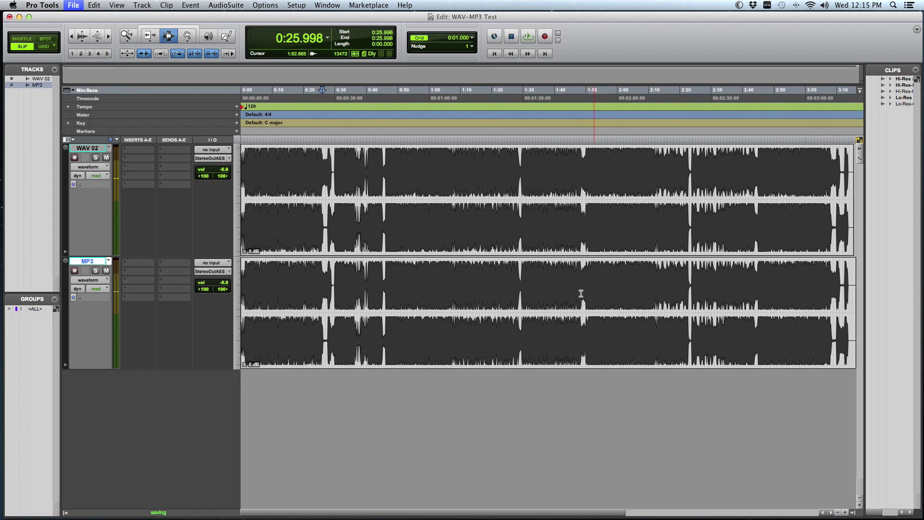
pyautogui.press('super+bracketright')
pyautogui.press('super+bracketright')
pyautogui.press('super+bracketright')
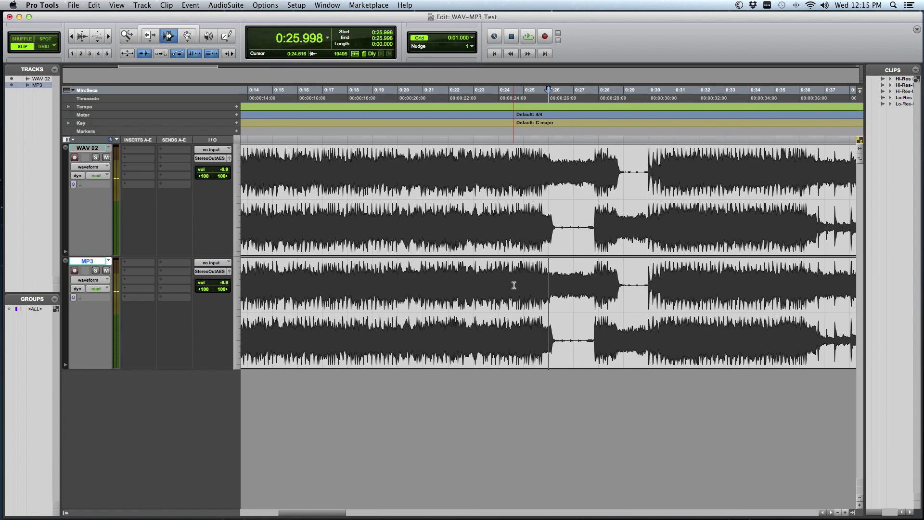
pyautogui.press('super+bracketleft')
pyautogui.click(612, 274)
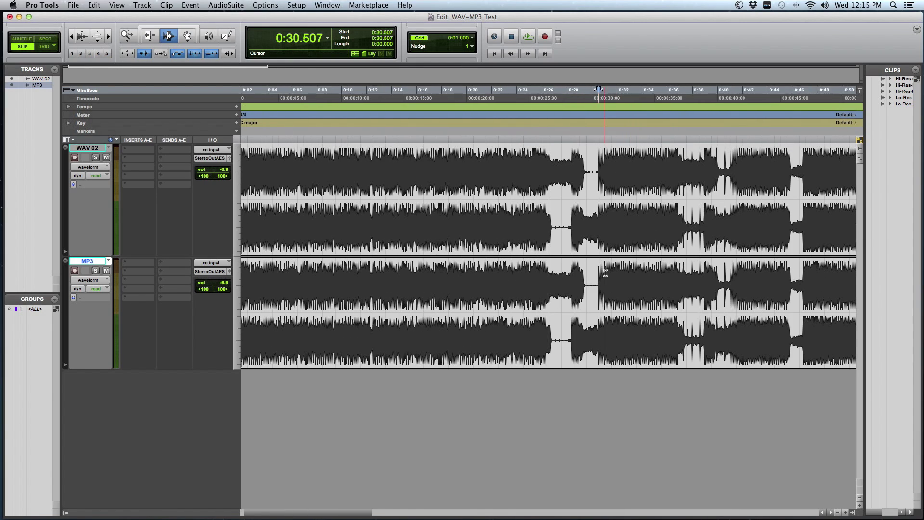
pyautogui.press('super+bracketleft')
pyautogui.press('super+bracketleft')
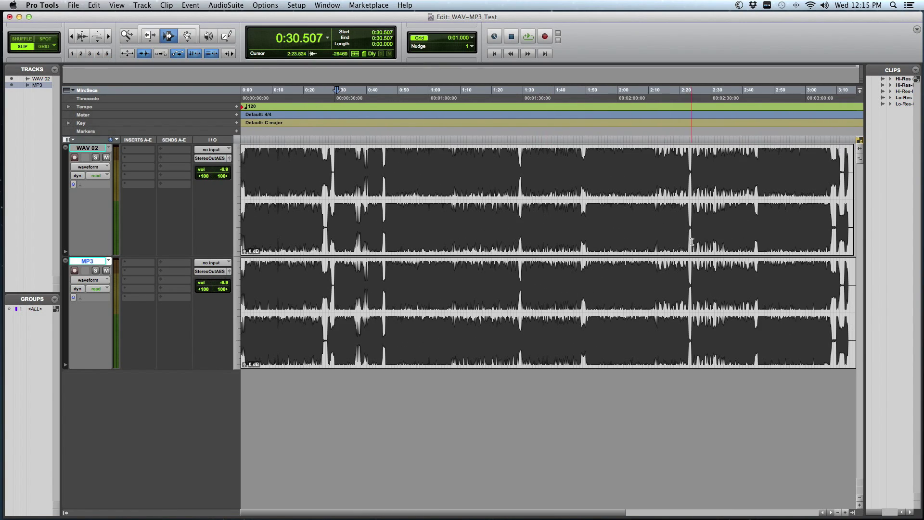
# Step: Locate the quiet break near 2:23 and audition it from 2:23.326
pyautogui.click(693, 242)
pyautogui.press('super+bracketright')
pyautogui.press('super+bracketright')
pyautogui.click(569, 222)
pyautogui.click(557, 223)
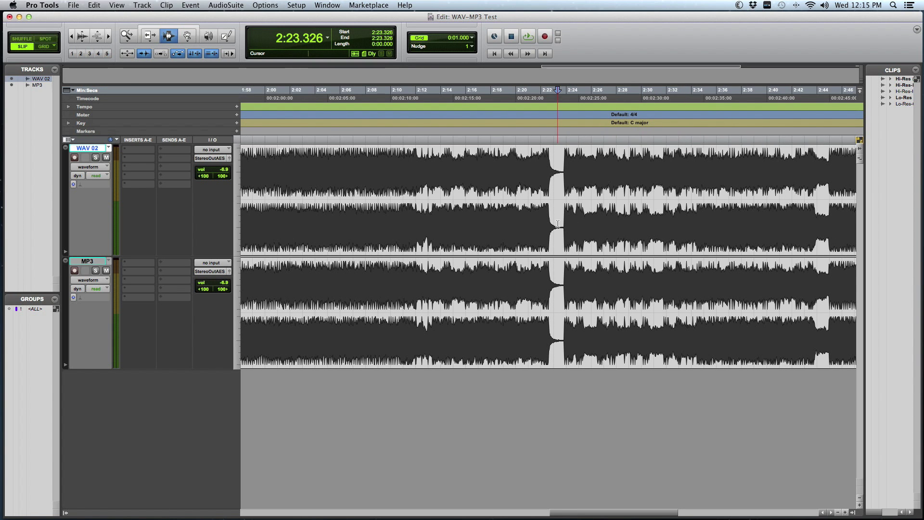
pyautogui.press('space')
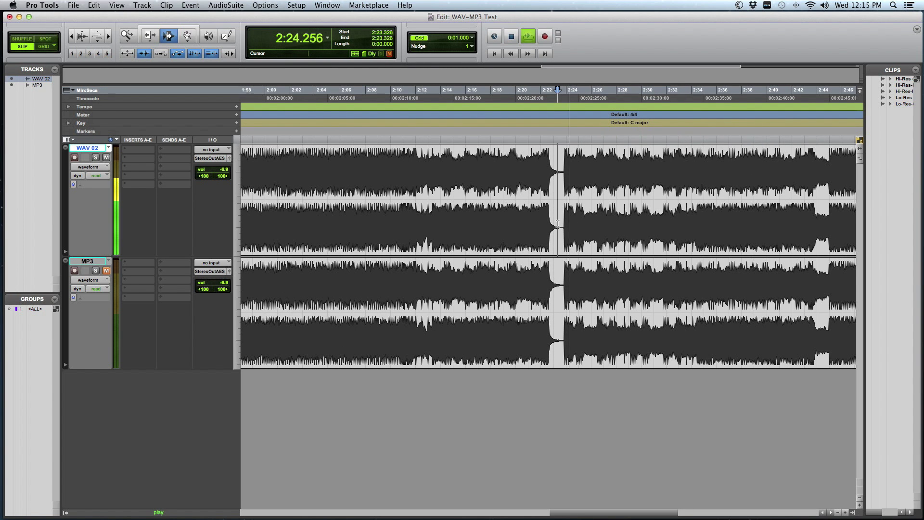
pyautogui.click(571, 218)
pyautogui.press('super+bracketright')
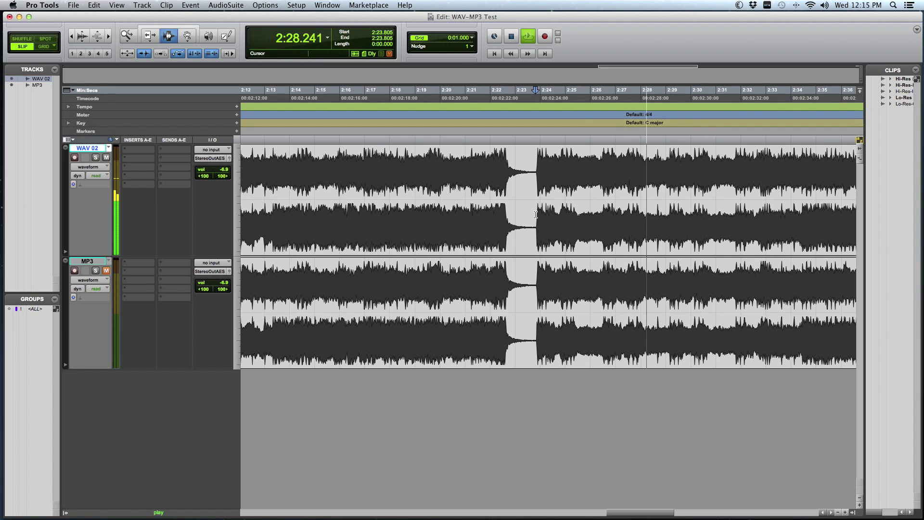
pyautogui.press('space')
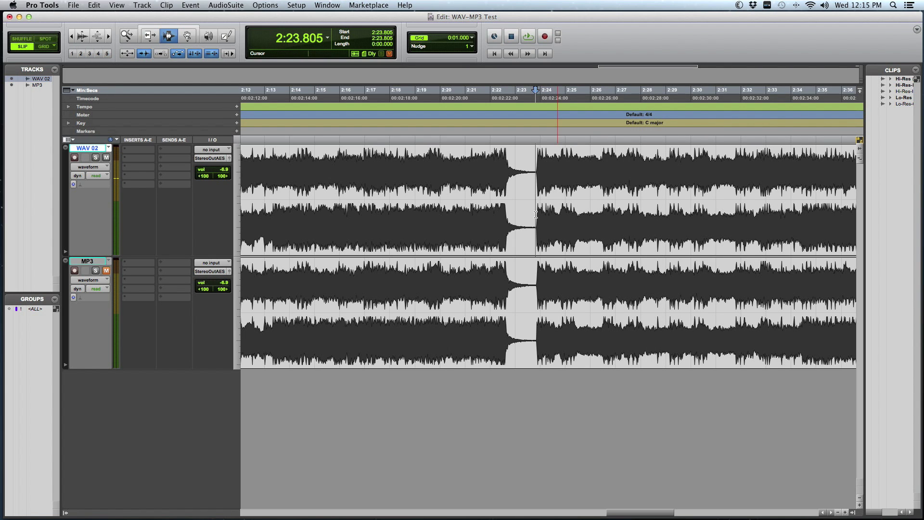
# Step: Play both tracks from 2:23.805, then inspect the break before zooming out to the whole clips
pyautogui.press('space')
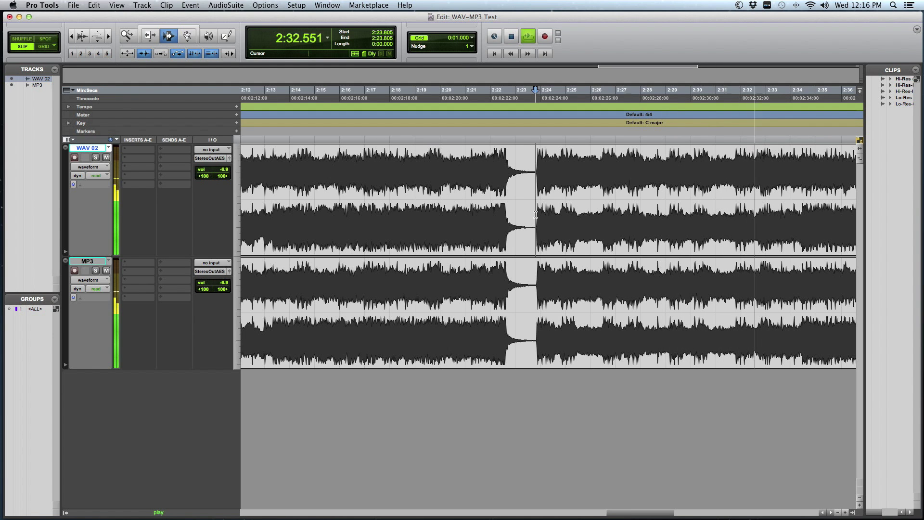
pyautogui.press('super+bracketleft')
pyautogui.press('super+bracketleft')
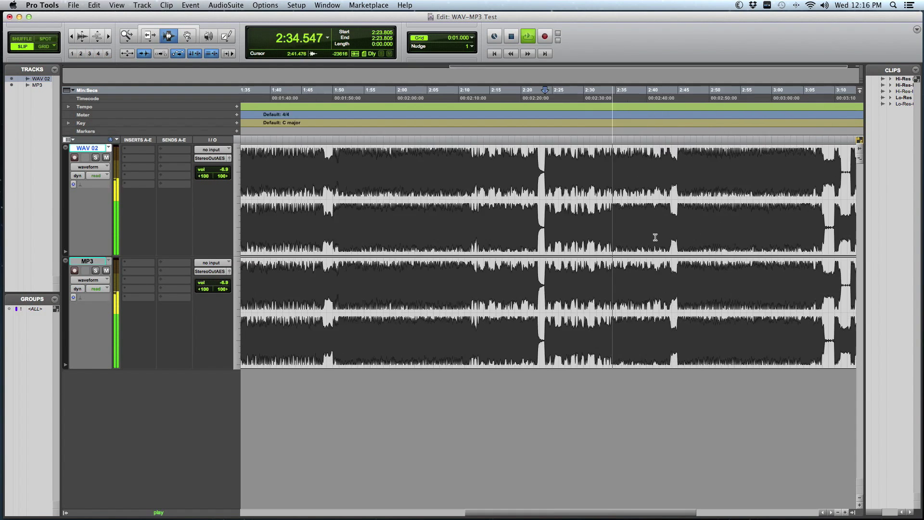
pyautogui.press('space')
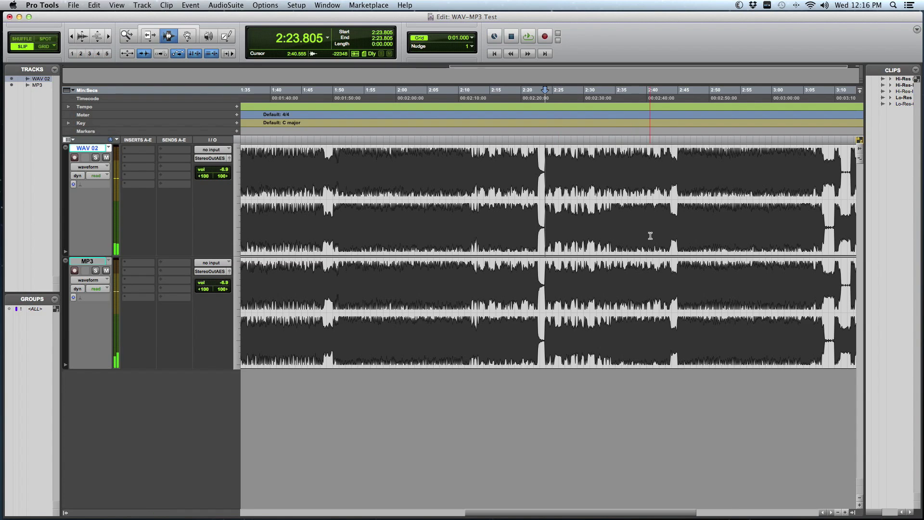
pyautogui.hscroll(5, 650, 233)
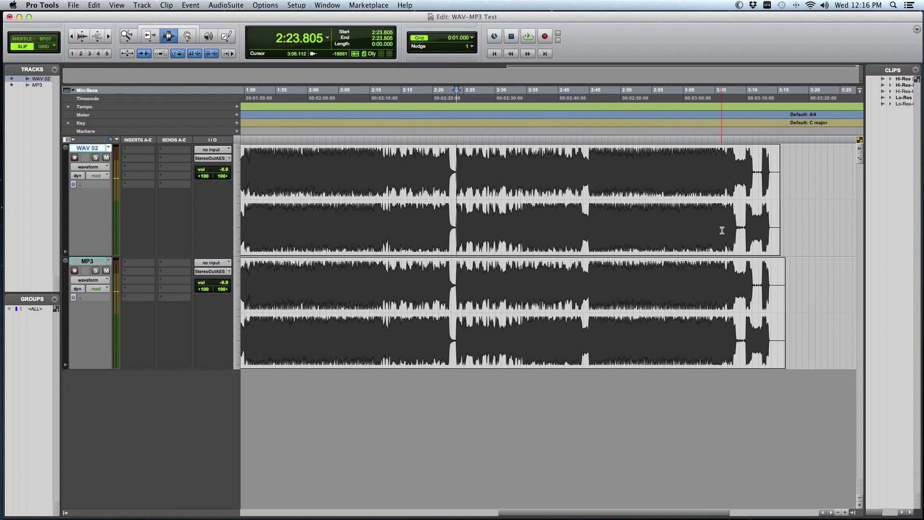
pyautogui.hscroll(-5, 713, 229)
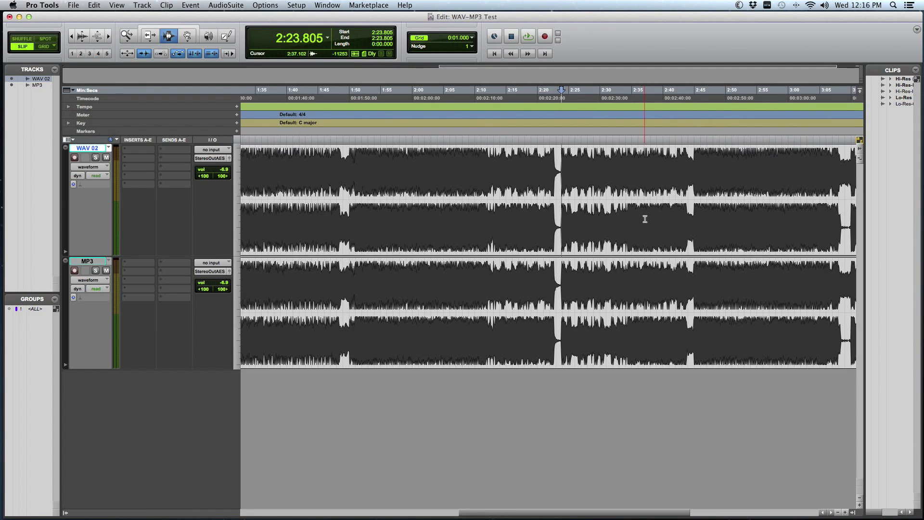
pyautogui.press('super+bracketright')
pyautogui.press('super+bracketright')
pyautogui.press('super+bracketright')
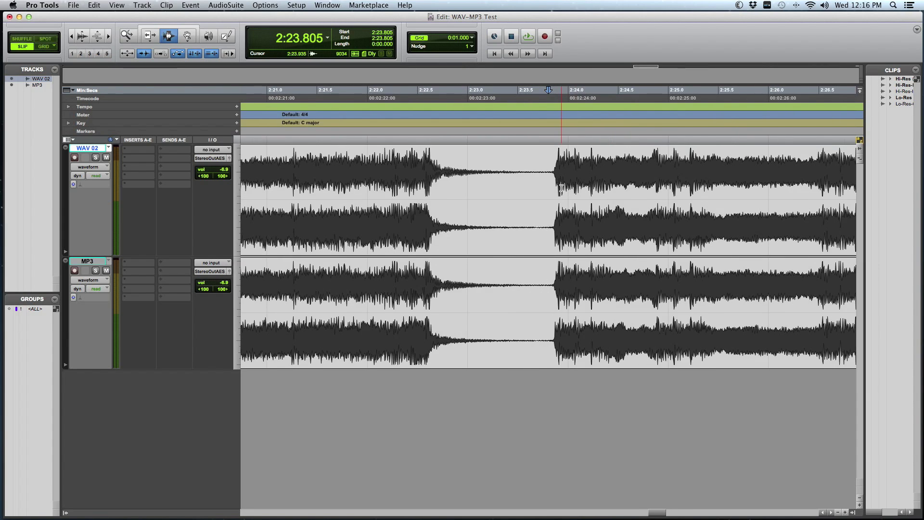
pyautogui.press('super+bracketleft')
pyautogui.press('super+bracketleft')
pyautogui.press('super+bracketleft')
pyautogui.press('super+bracketleft')
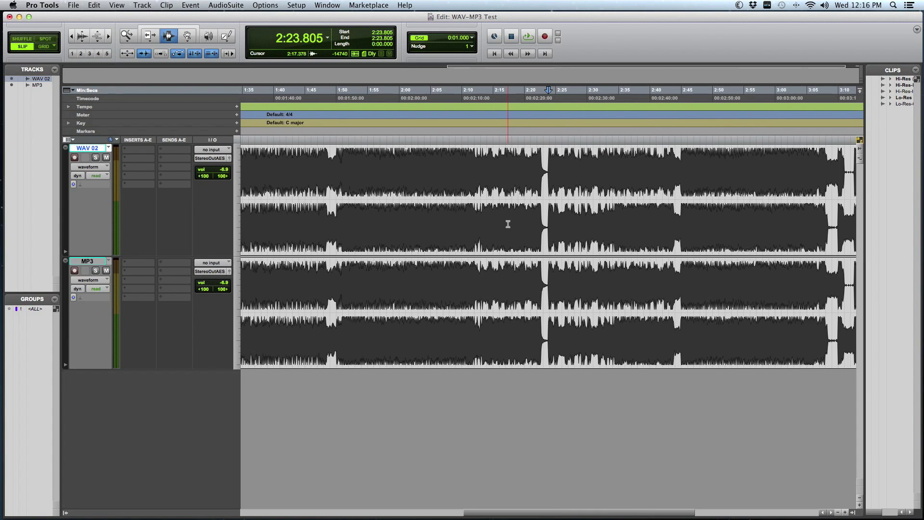
pyautogui.press('super+bracketright')
pyautogui.press('super+bracketright')
pyautogui.press('super+bracketright')
pyautogui.press('super+bracketright')
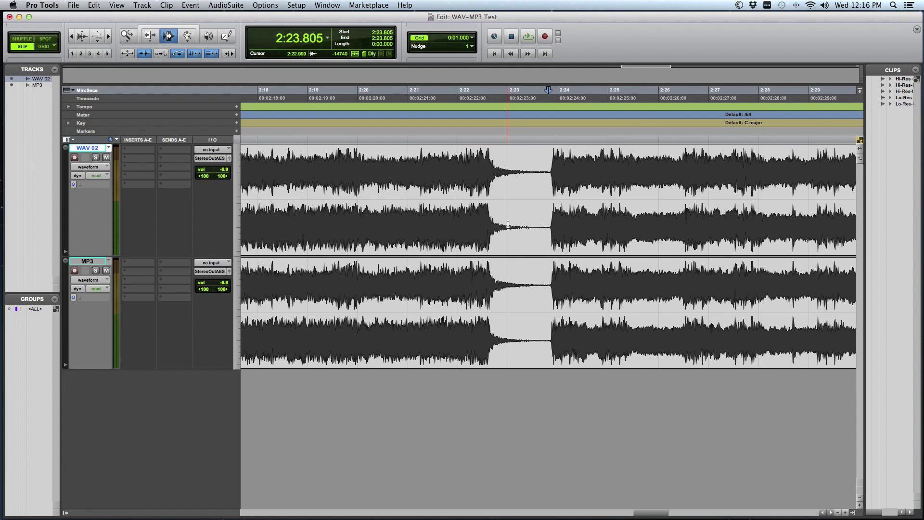
pyautogui.press('super+bracketleft')
pyautogui.press('super+bracketleft')
pyautogui.press('super+bracketleft')
pyautogui.press('super+bracketleft')
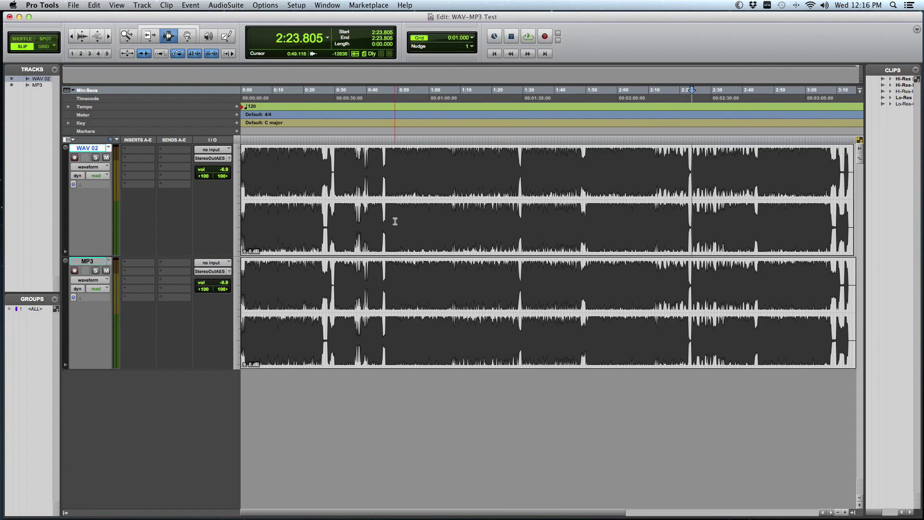
# Step: Check the clip openings between 0:01.093 and 0:03.050, then zoom out to the whole session
pyautogui.click(332, 212)
pyautogui.click(326, 212)
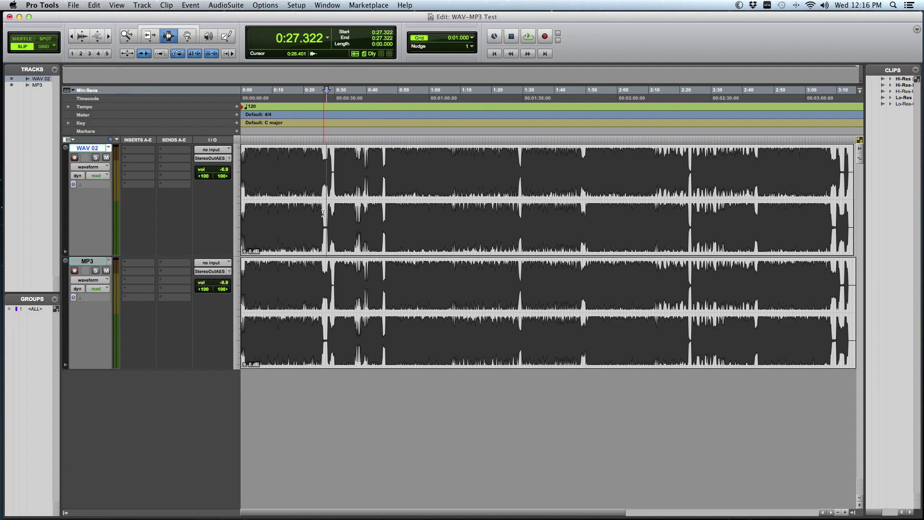
pyautogui.click(324, 213)
pyautogui.press('super+bracketright')
pyautogui.press('super+bracketright')
pyautogui.press('super+bracketright')
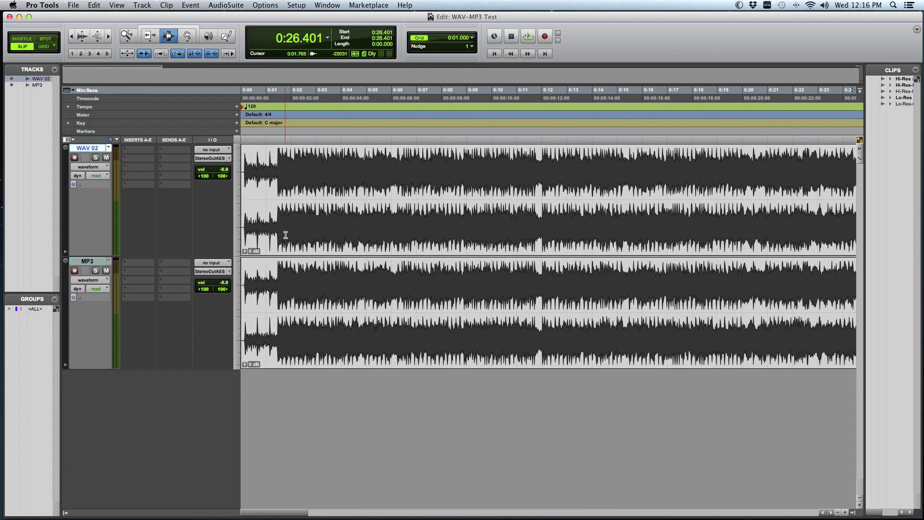
pyautogui.click(268, 215)
pyautogui.click(317, 221)
pyautogui.press('super+bracketleft')
pyautogui.press('super+bracketleft')
pyautogui.press('super+bracketleft')
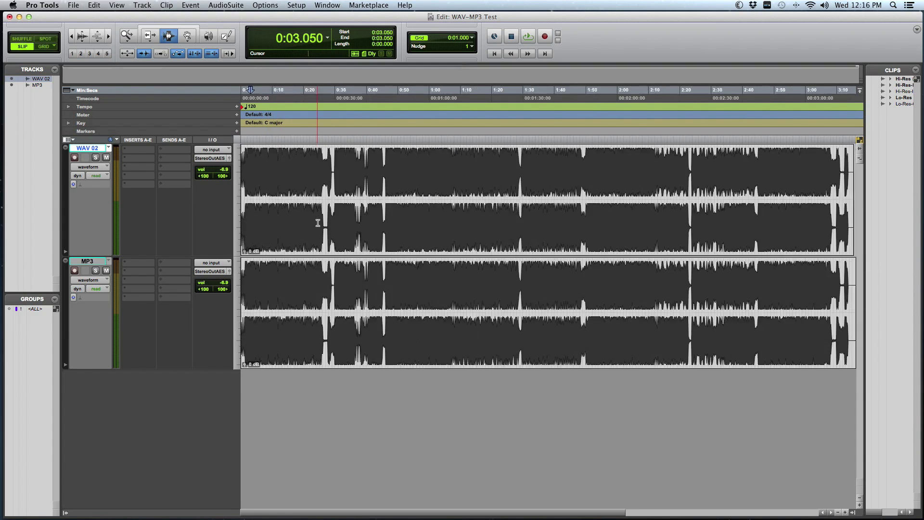
pyautogui.press('super+bracketleft')
# Step: Inspect where both clips end, around 3:06 to 3:08
pyautogui.click(720, 221)
pyautogui.press('super+bracketright')
pyautogui.press('super+bracketright')
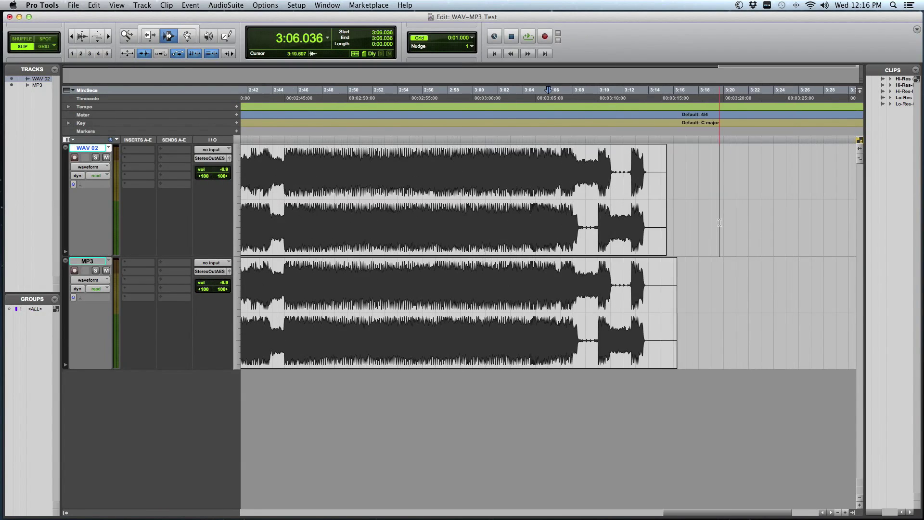
pyautogui.press('super+bracketright')
pyautogui.click(603, 219)
pyautogui.click(583, 219)
pyautogui.click(549, 219)
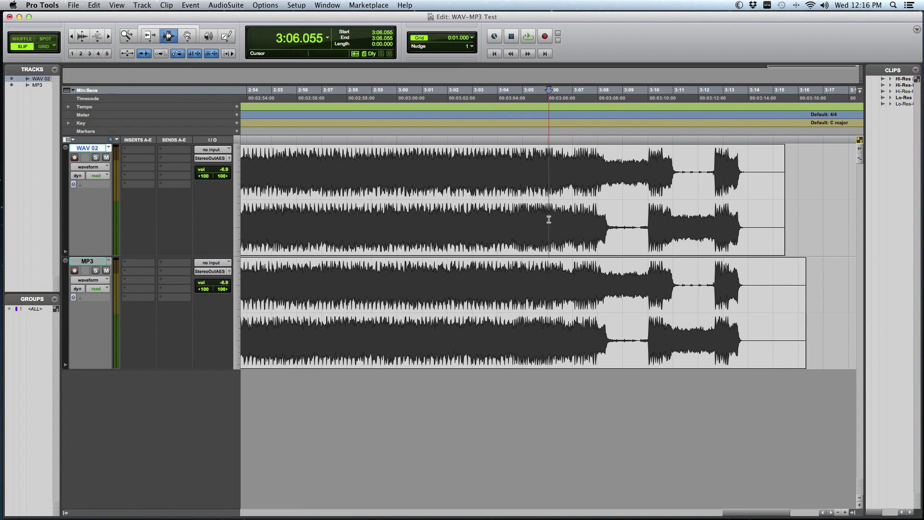
# Step: Put the edit point at 0:00.997 on MP3 and zoom in on the first six seconds
pyautogui.press('super+bracketleft')
pyautogui.press('super+bracketleft')
pyautogui.click(277, 283)
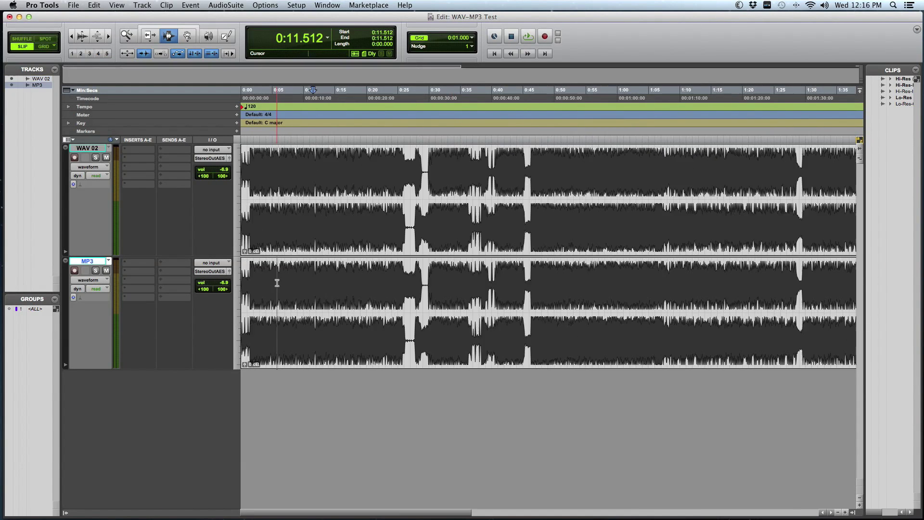
pyautogui.click(248, 288)
pyautogui.press('super+bracketright')
pyautogui.press('super+bracketright')
pyautogui.press('super+bracketright')
pyautogui.press('super+bracketright')
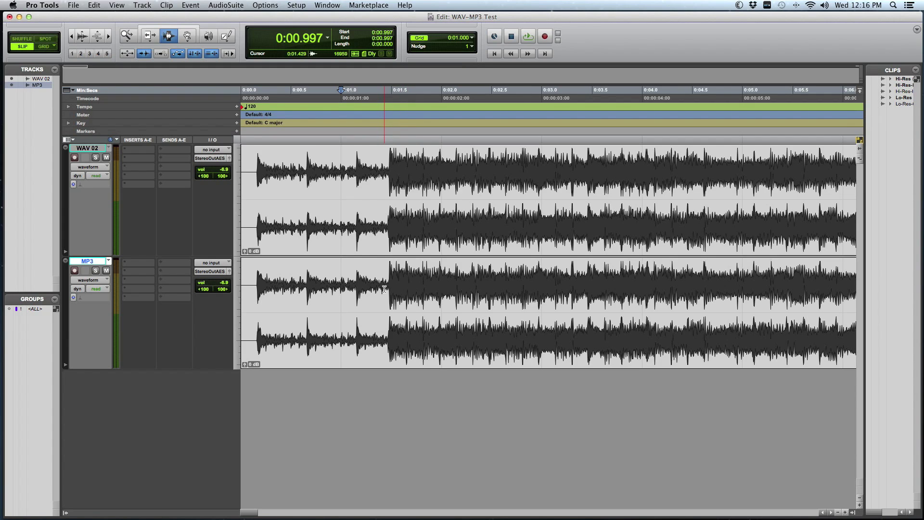
# Step: Try MP3 range selections around 0:01.3–0:04.9, then set the playback point at 0:01.448
pyautogui.moveTo(385, 289); pyautogui.dragTo(632, 310)
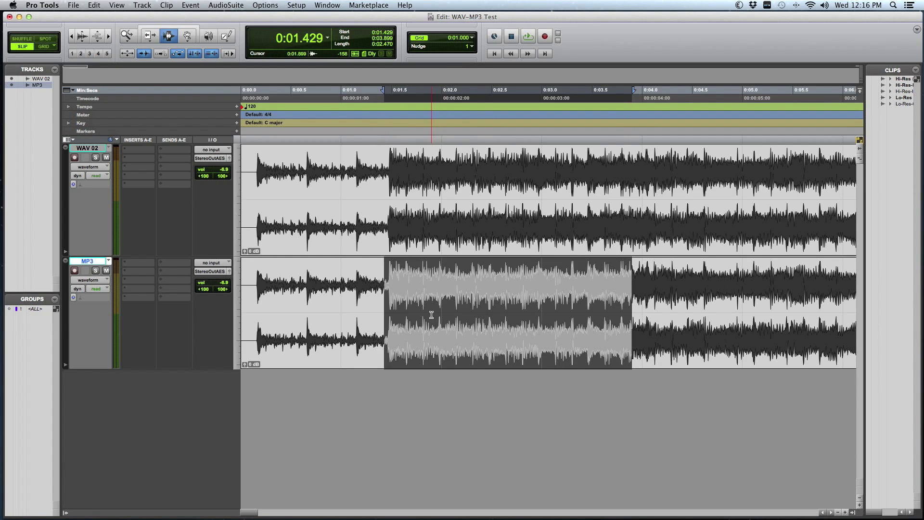
pyautogui.moveTo(372, 299); pyautogui.dragTo(700, 300)
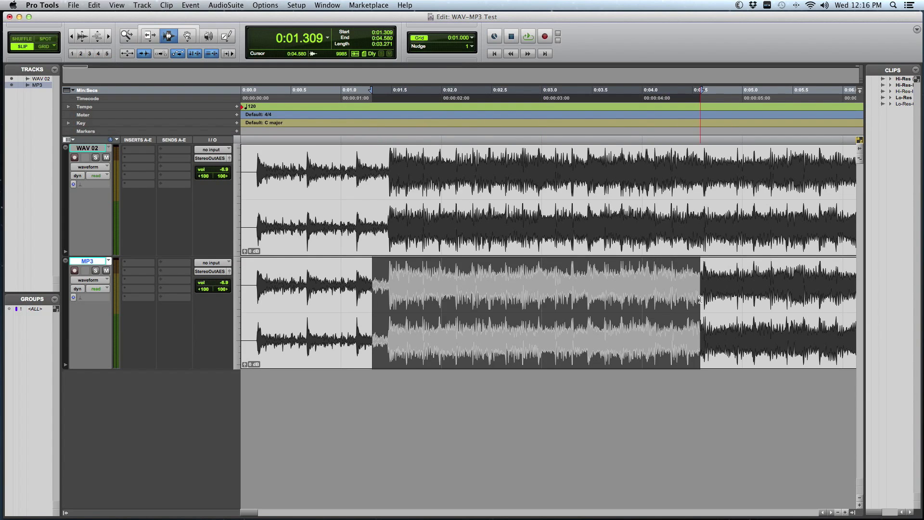
pyautogui.click(606, 298)
pyautogui.moveTo(388, 289); pyautogui.dragTo(733, 327)
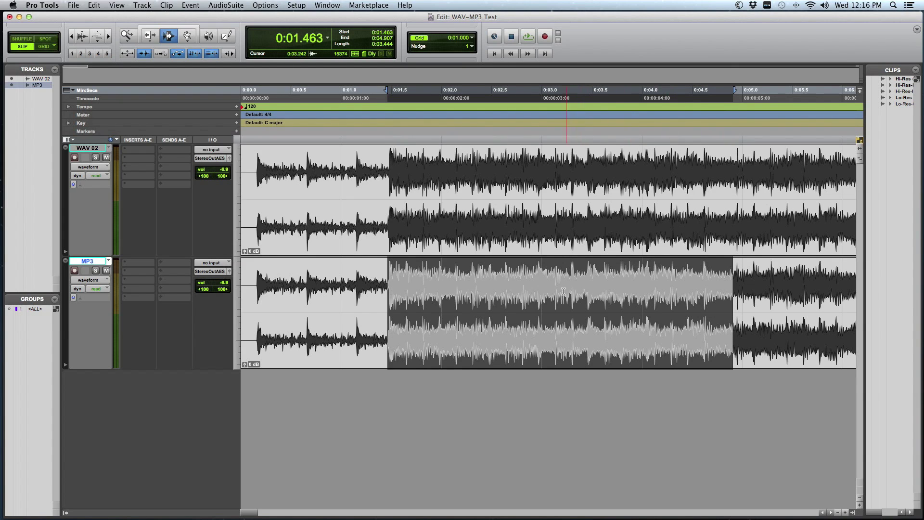
pyautogui.click(536, 285)
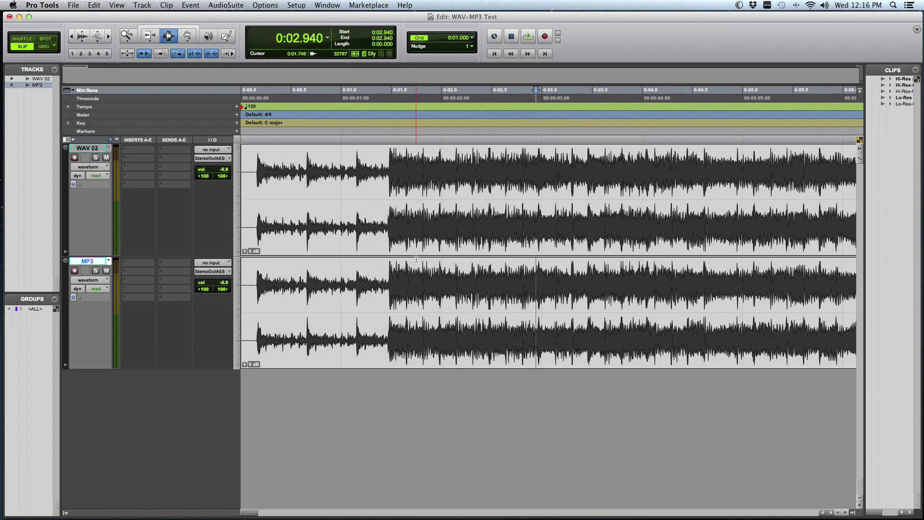
pyautogui.click(387, 274)
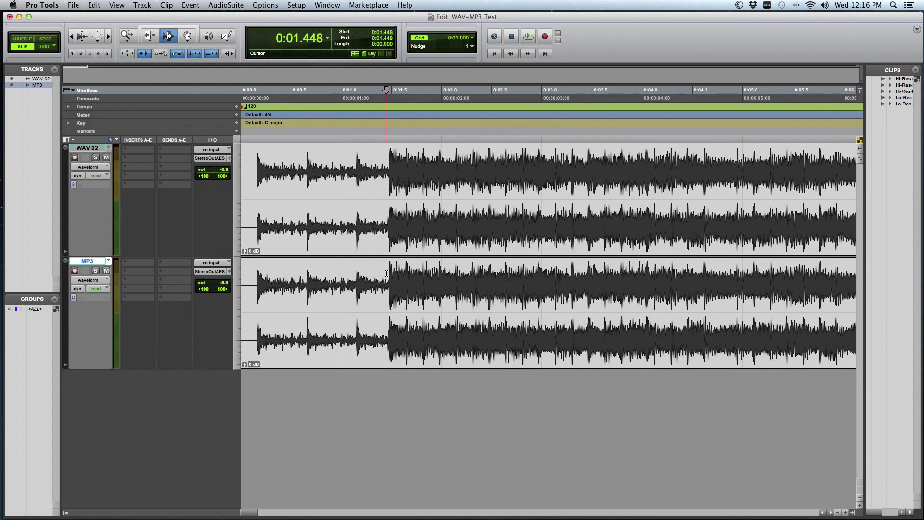
# Step: Compare both waveforms at 48, 12 and 3-second zoom levels around the 1.4-second entry
pyautogui.click(389, 273)
pyautogui.press('r')
pyautogui.press('r')
pyautogui.press('r')
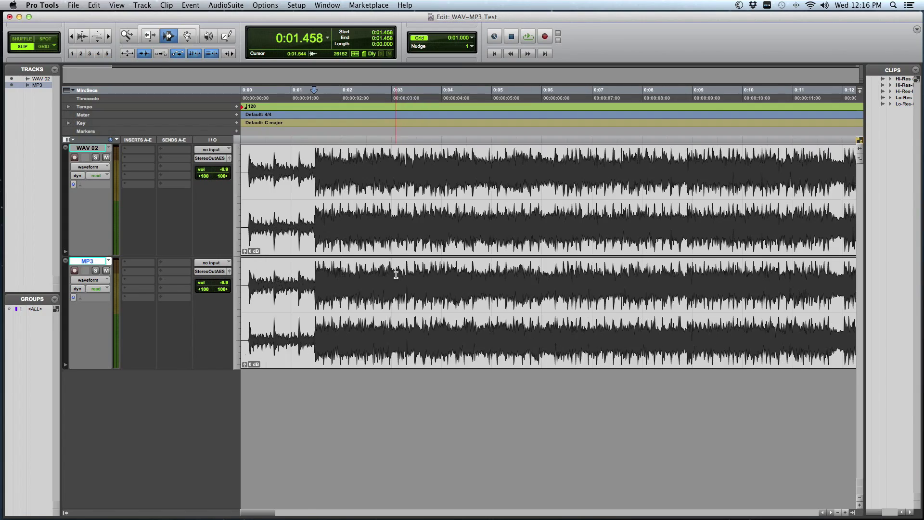
pyautogui.hscroll(15, 396, 274)
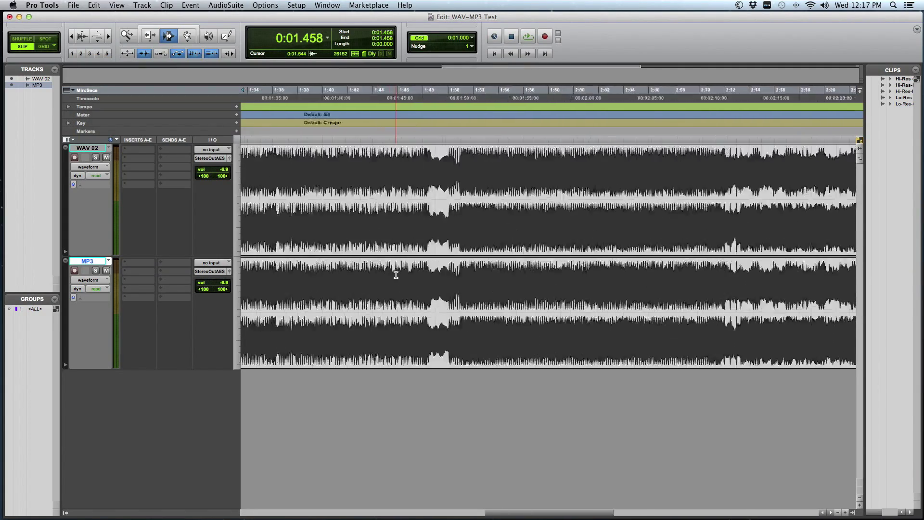
pyautogui.hscroll(-20, 396, 275)
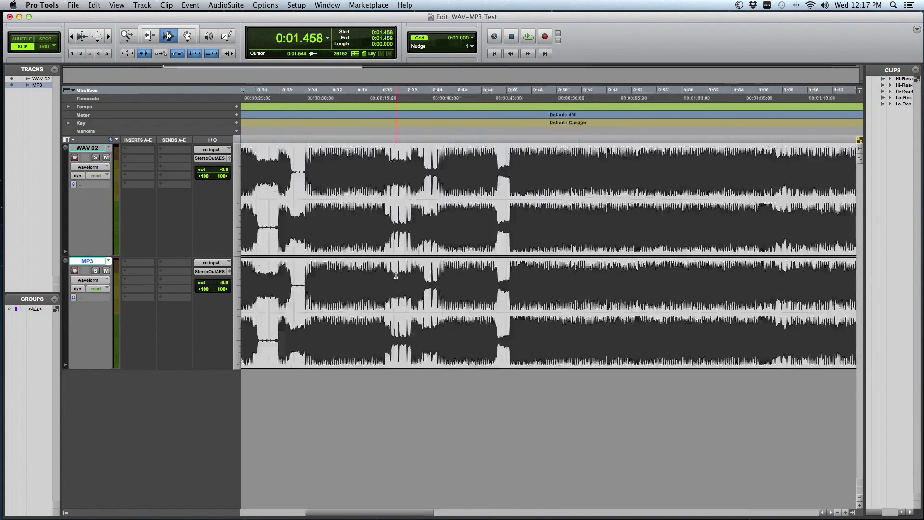
pyautogui.press('t')
pyautogui.press('t')
pyautogui.press('t')
pyautogui.press('t')
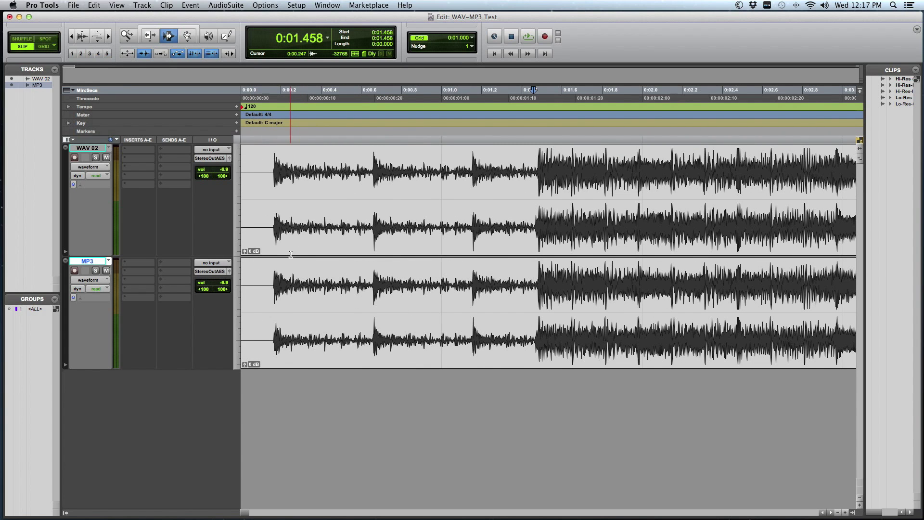
pyautogui.click(323, 292)
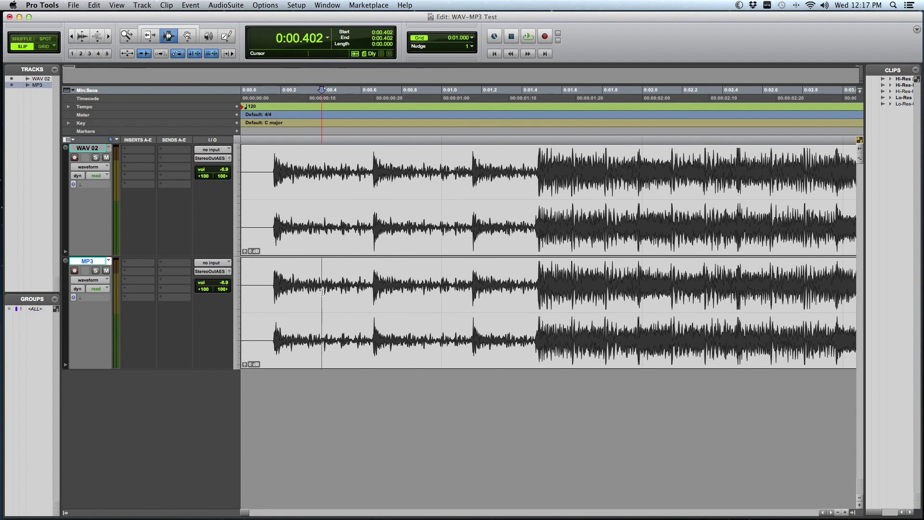
pyautogui.press('r')
pyautogui.press('r')
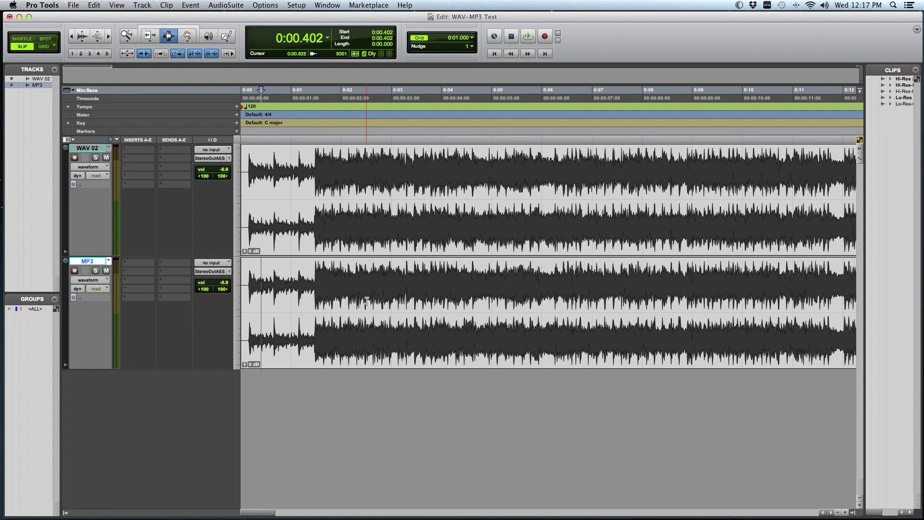
pyautogui.click(306, 284)
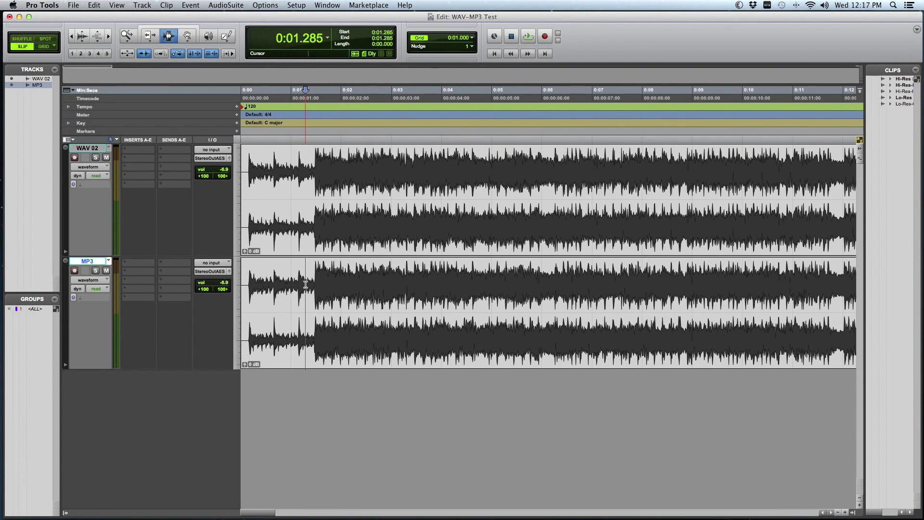
pyautogui.press('t')
pyautogui.press('t')
# Step: Step the playback point back from 0:01.395 to 0:00.896
pyautogui.click(516, 291)
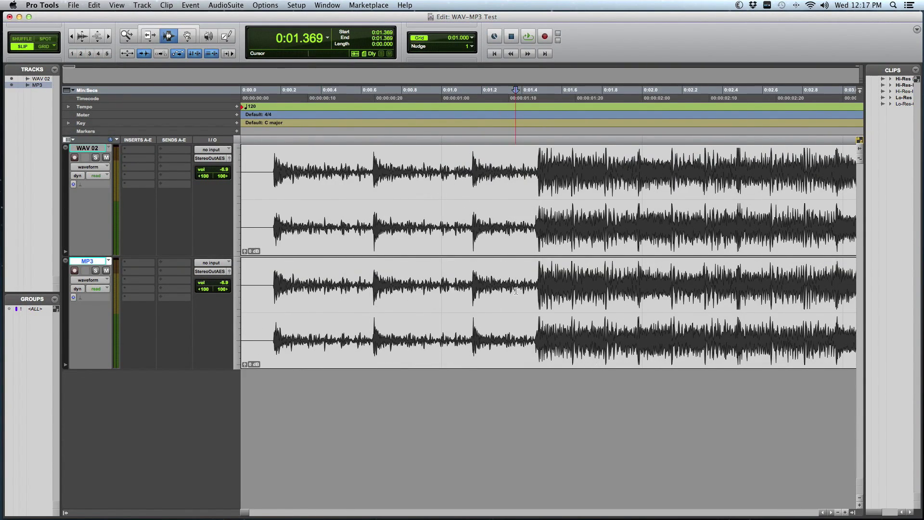
pyautogui.click(521, 289)
pyautogui.click(521, 283)
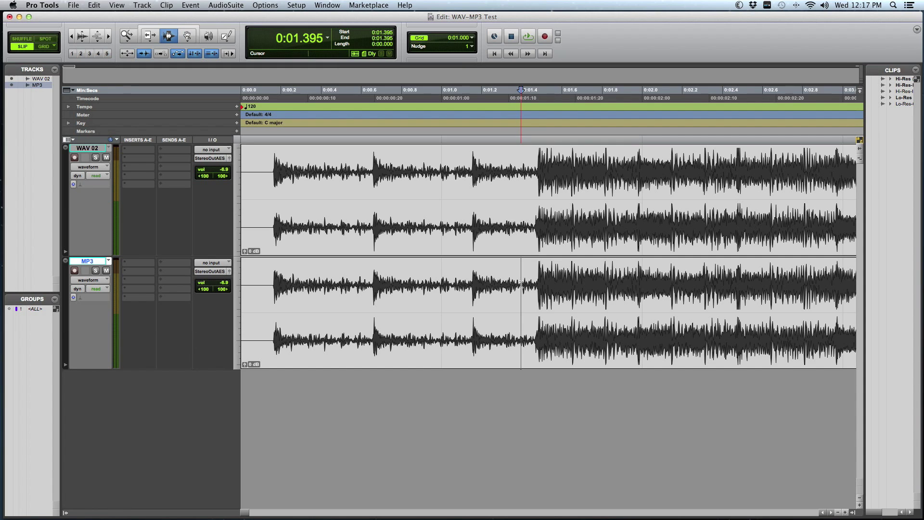
pyautogui.click(489, 291)
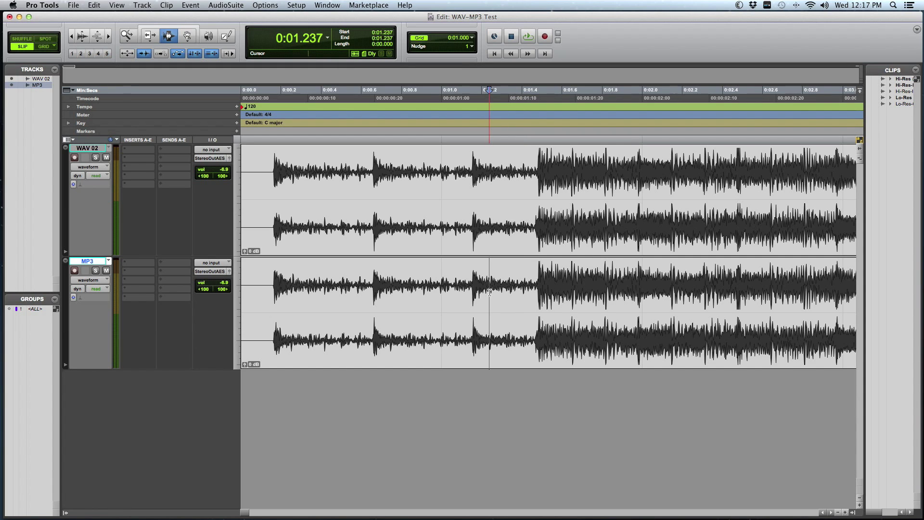
pyautogui.click(476, 284)
pyautogui.click(465, 282)
pyautogui.click(422, 284)
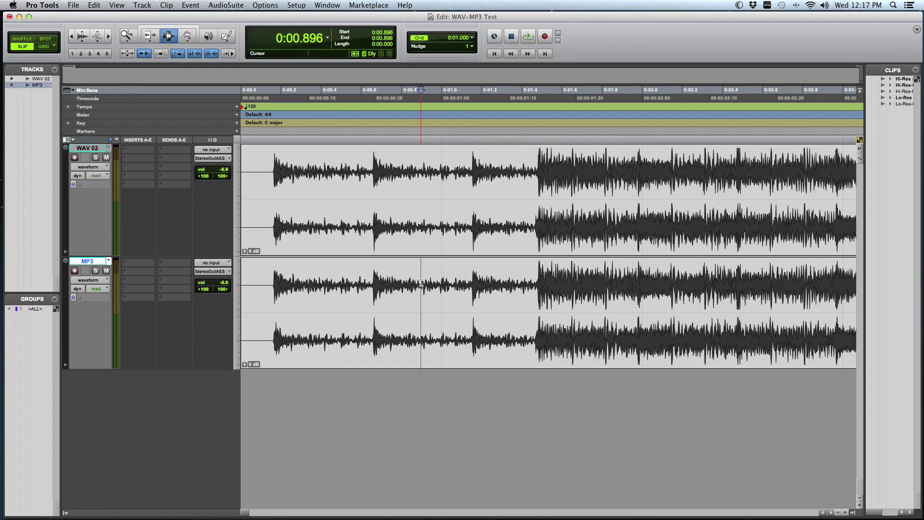
# Step: Play both tracks from 0:00.896 to 0:01.441, then return to a 12-second view
pyautogui.press('space')
pyautogui.click(530, 292)
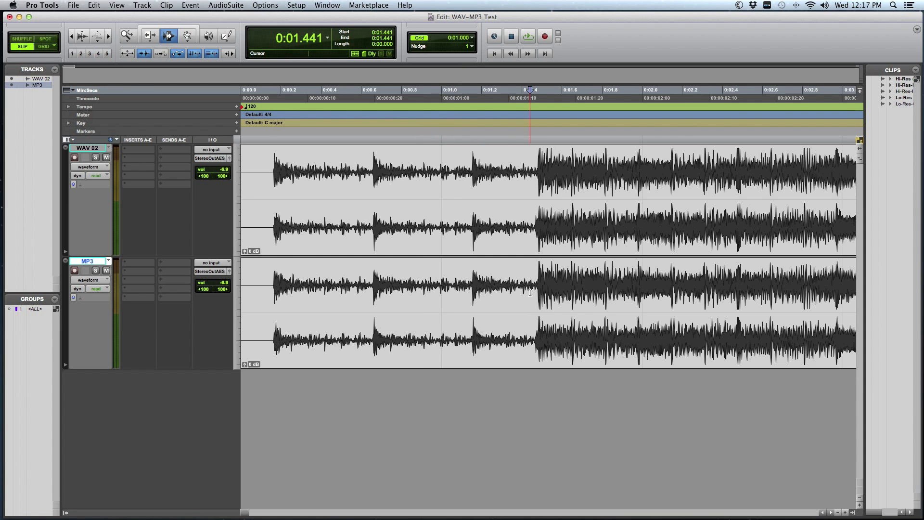
pyautogui.press('super+bracketleft')
pyautogui.press('super+bracketleft')
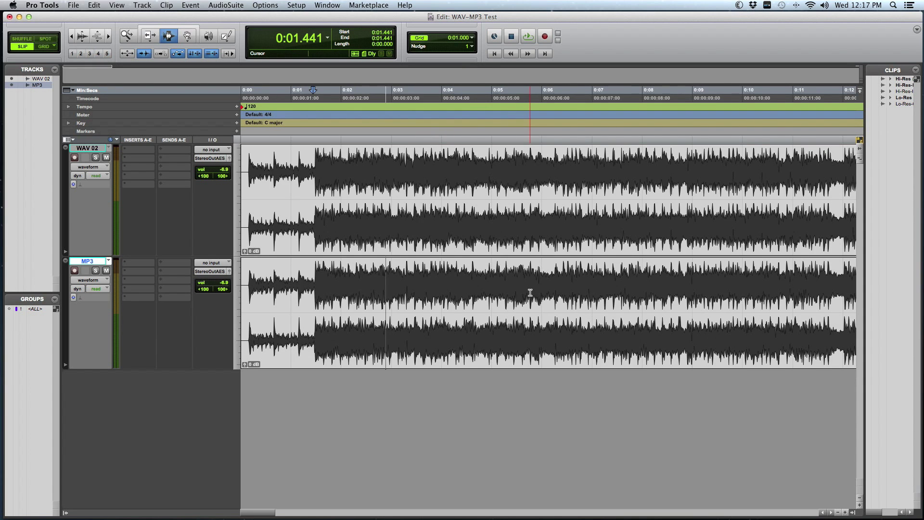
# Step: Scroll through both tracks past 1:16 and zoom out to the whole song
pyautogui.hscroll(3, 531, 292)
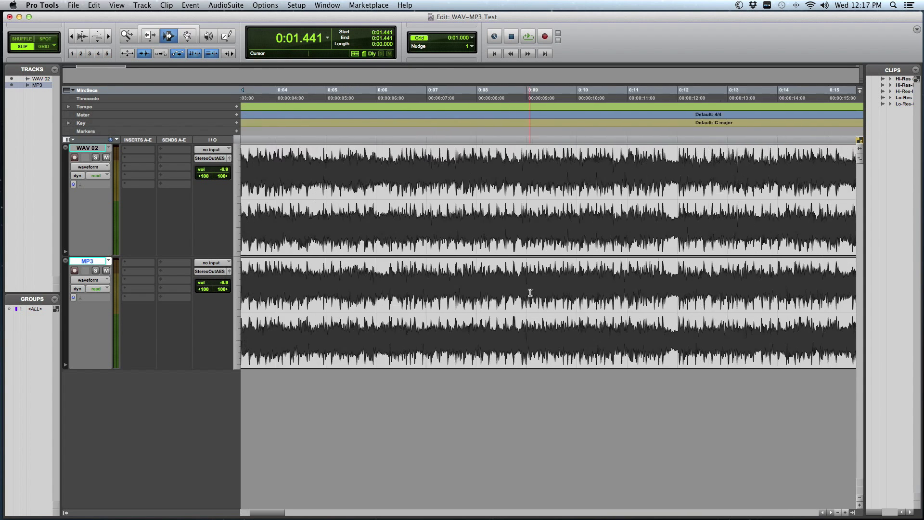
pyautogui.hscroll(20, 530, 293)
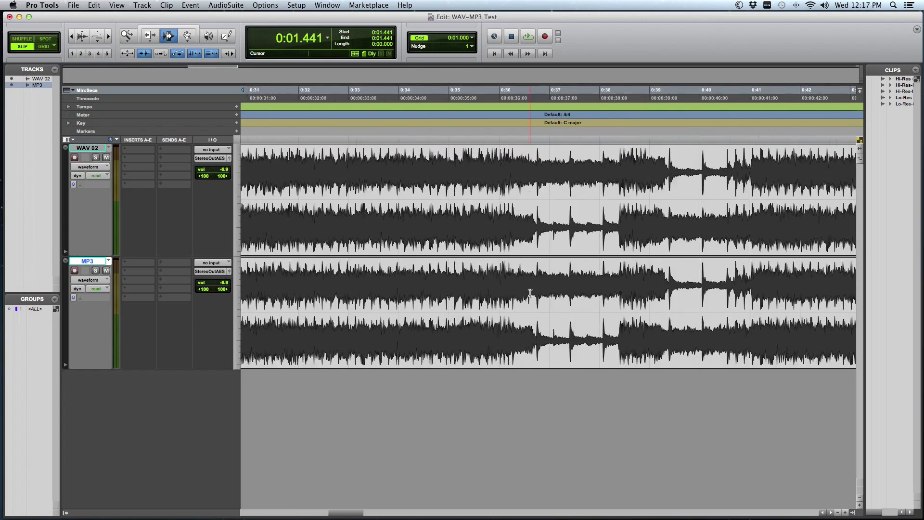
pyautogui.hscroll(14, 530, 293)
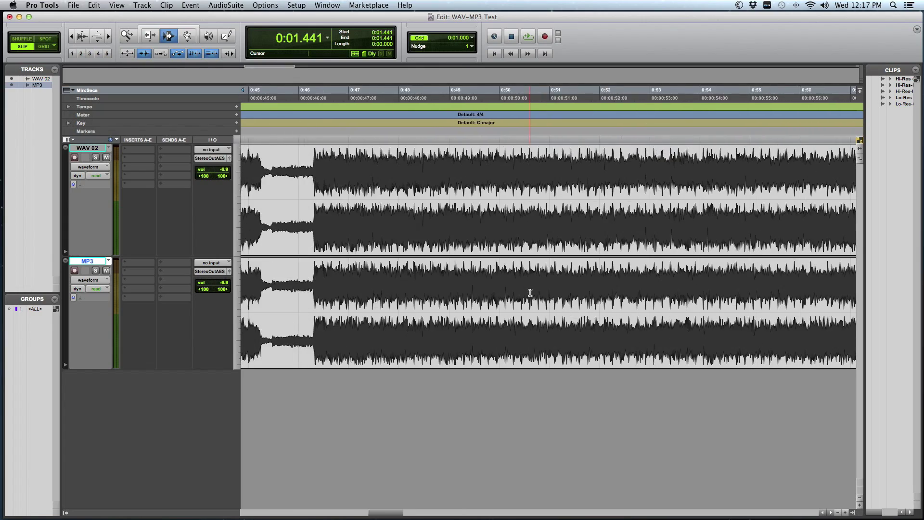
pyautogui.hscroll(20, 530, 292)
pyautogui.click(530, 292)
pyautogui.press('super+bracketleft')
pyautogui.press('super+bracketleft')
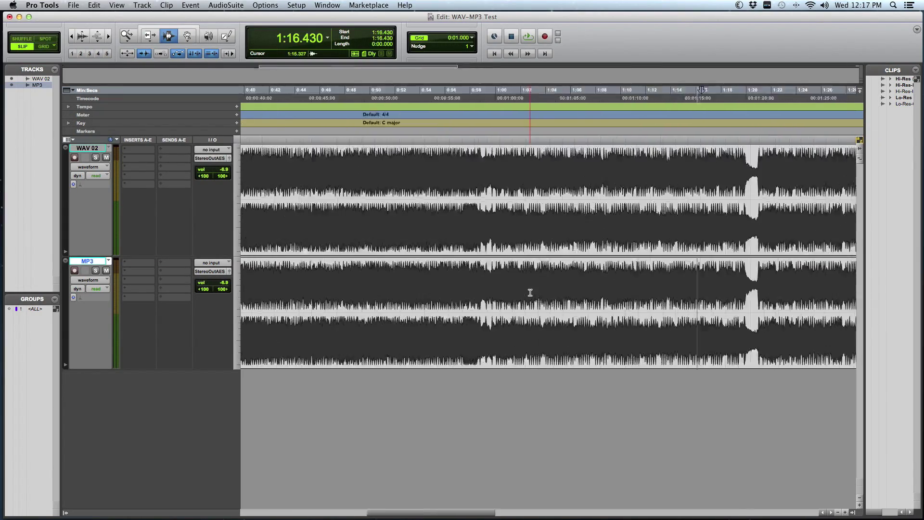
pyautogui.hscroll(-15, 530, 292)
pyautogui.press('super+bracketleft')
pyautogui.press('super+bracketleft')
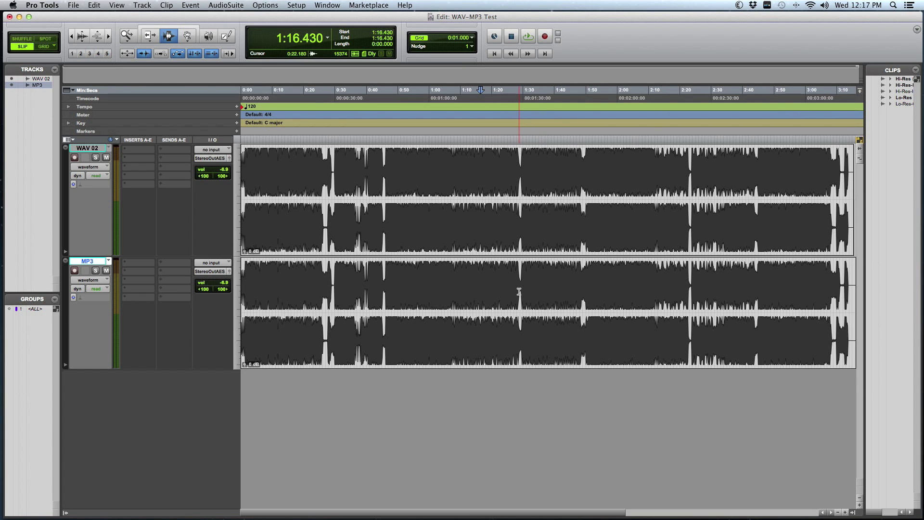
# Step: Zoom in on the opening 1.5 seconds and set the playback point to 0:00.131
pyautogui.press('super+bracketright')
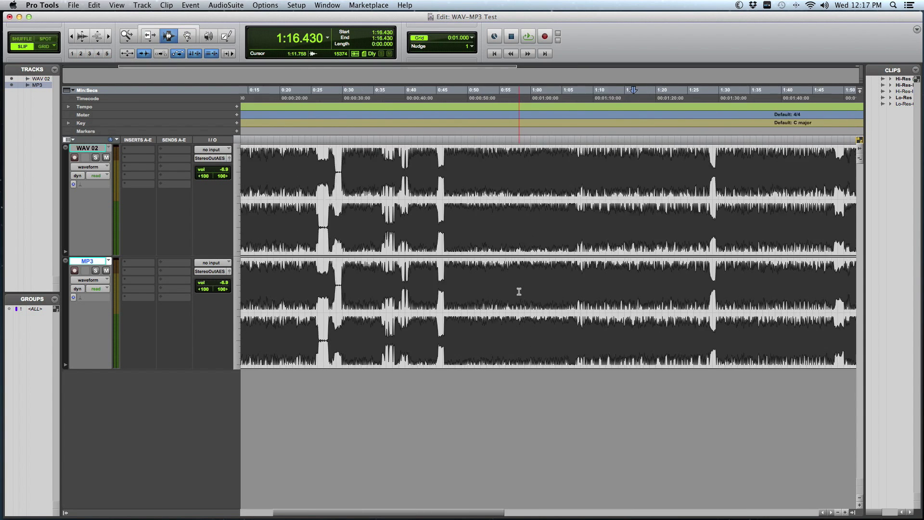
pyautogui.click(294, 281)
pyautogui.press('super+bracketright')
pyautogui.press('super+bracketright')
pyautogui.press('super+bracketright')
pyautogui.press('super+bracketright')
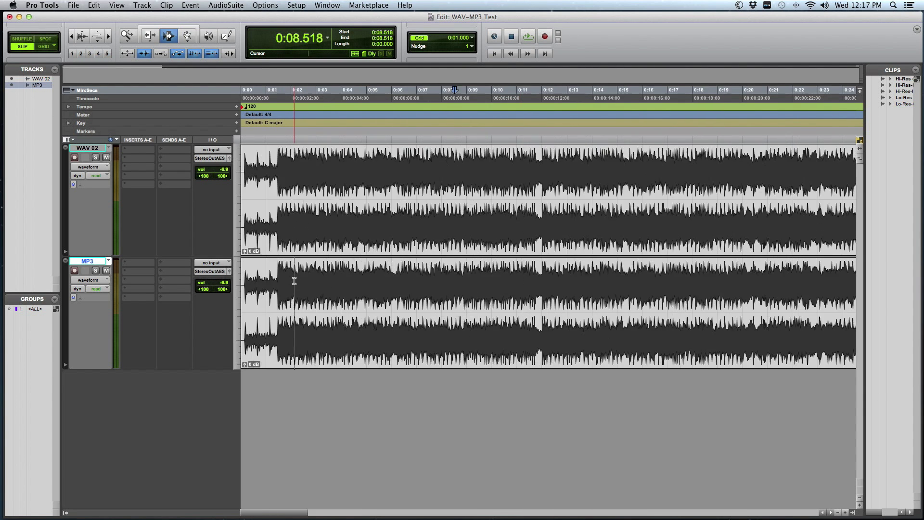
pyautogui.hscroll(-10, 294, 281)
pyautogui.click(248, 278)
pyautogui.click(255, 279)
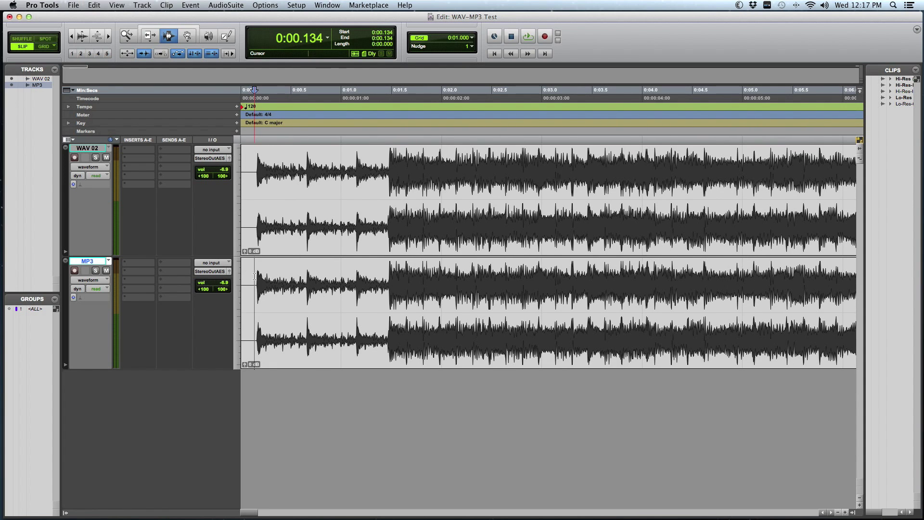
pyautogui.click(247, 277)
pyautogui.press('super+bracketright')
pyautogui.press('super+bracketright')
pyautogui.click(294, 284)
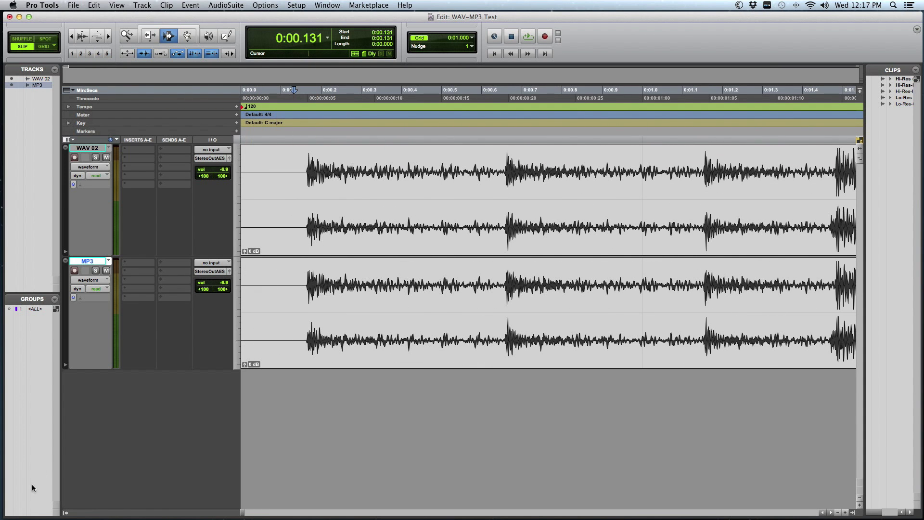